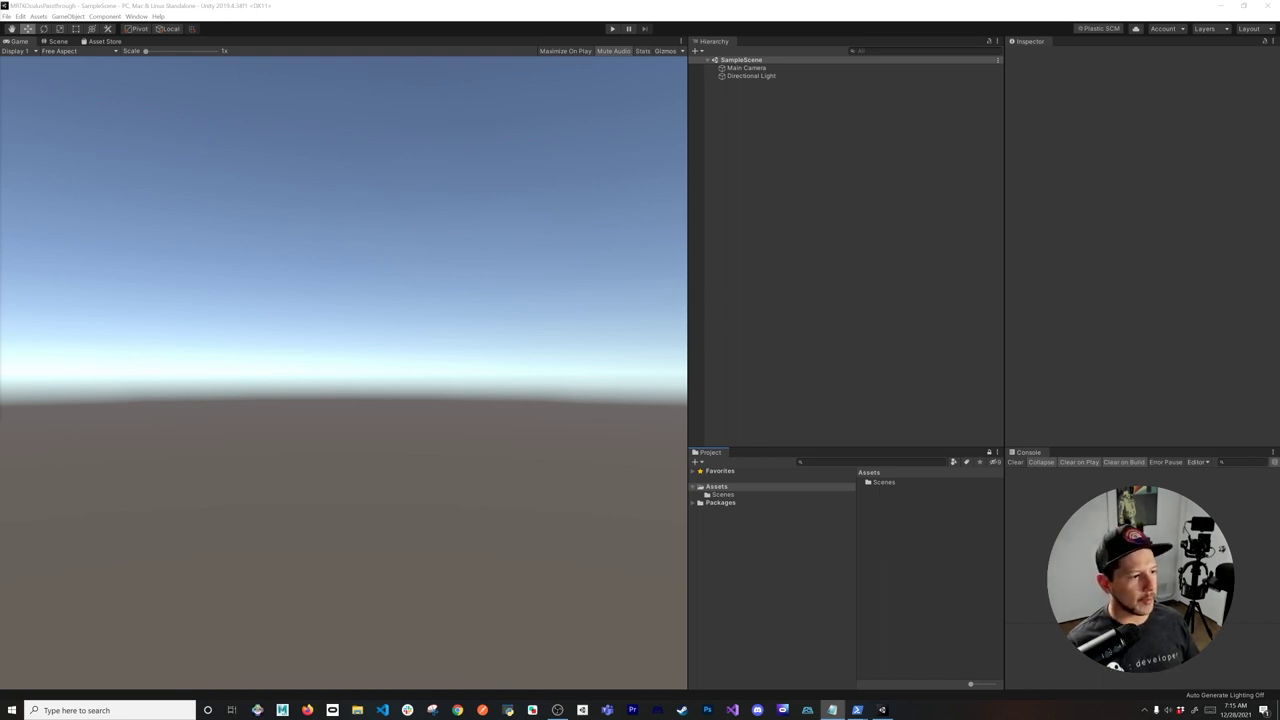
# Switch the build platform to Android from Build Settings and bring up Player Settings.
pyautogui.click(7, 16)
pyautogui.click(45, 106)
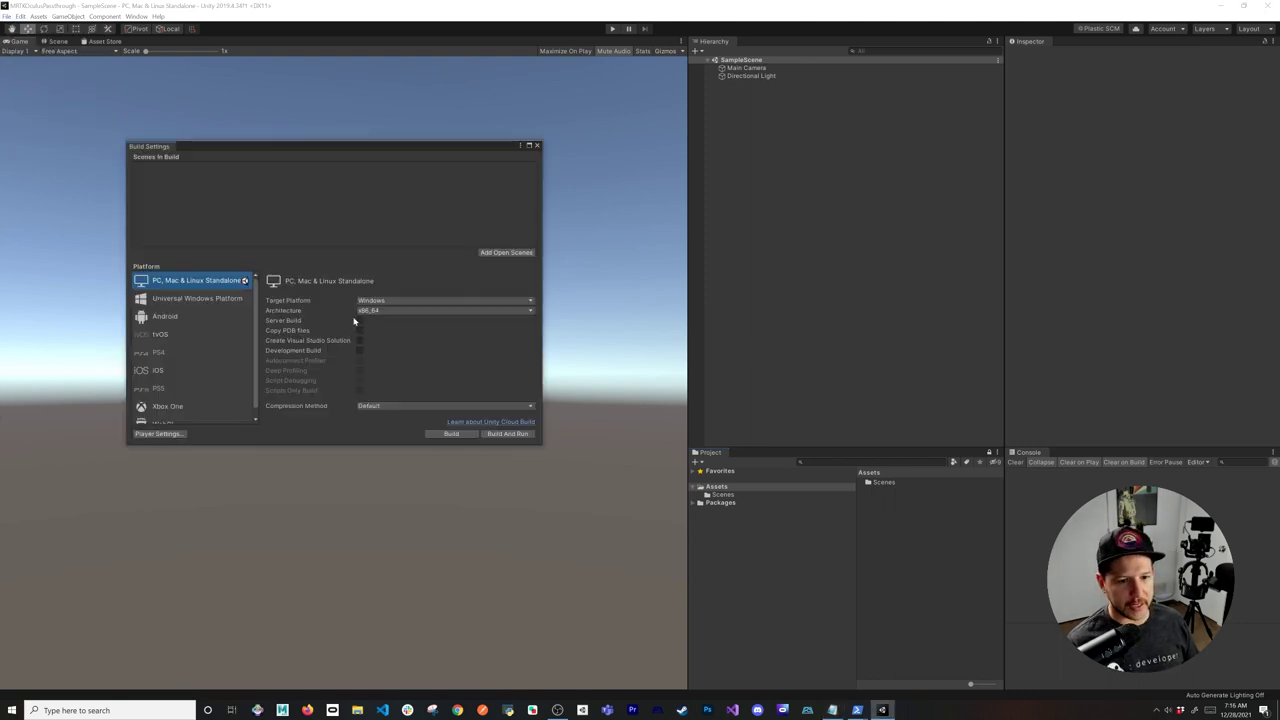
pyautogui.click(200, 308)
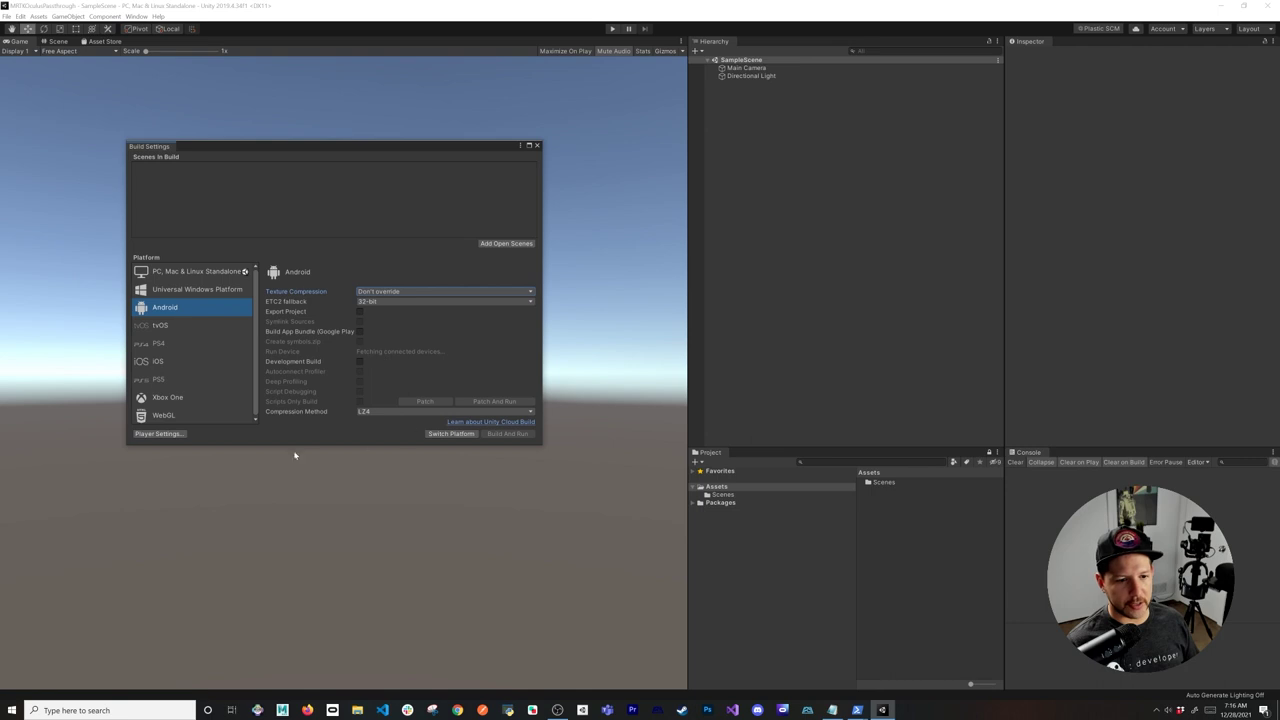
pyautogui.click(440, 434)
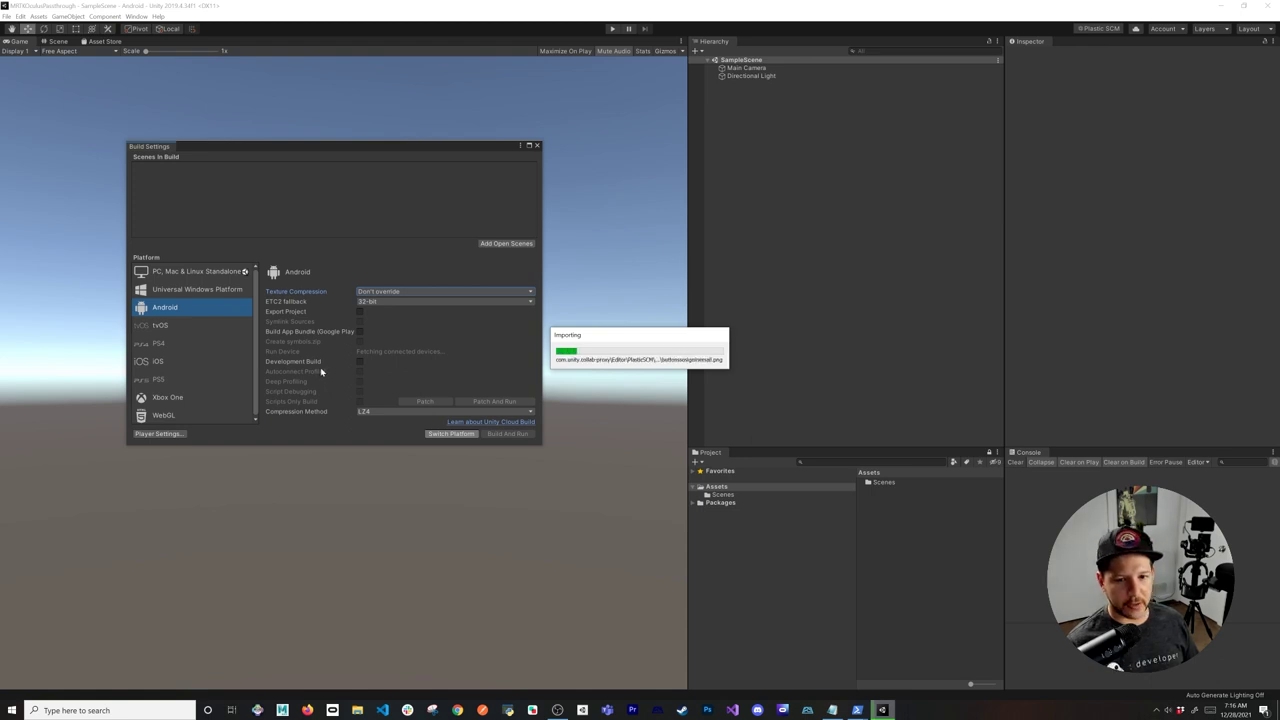
pyautogui.click(150, 434)
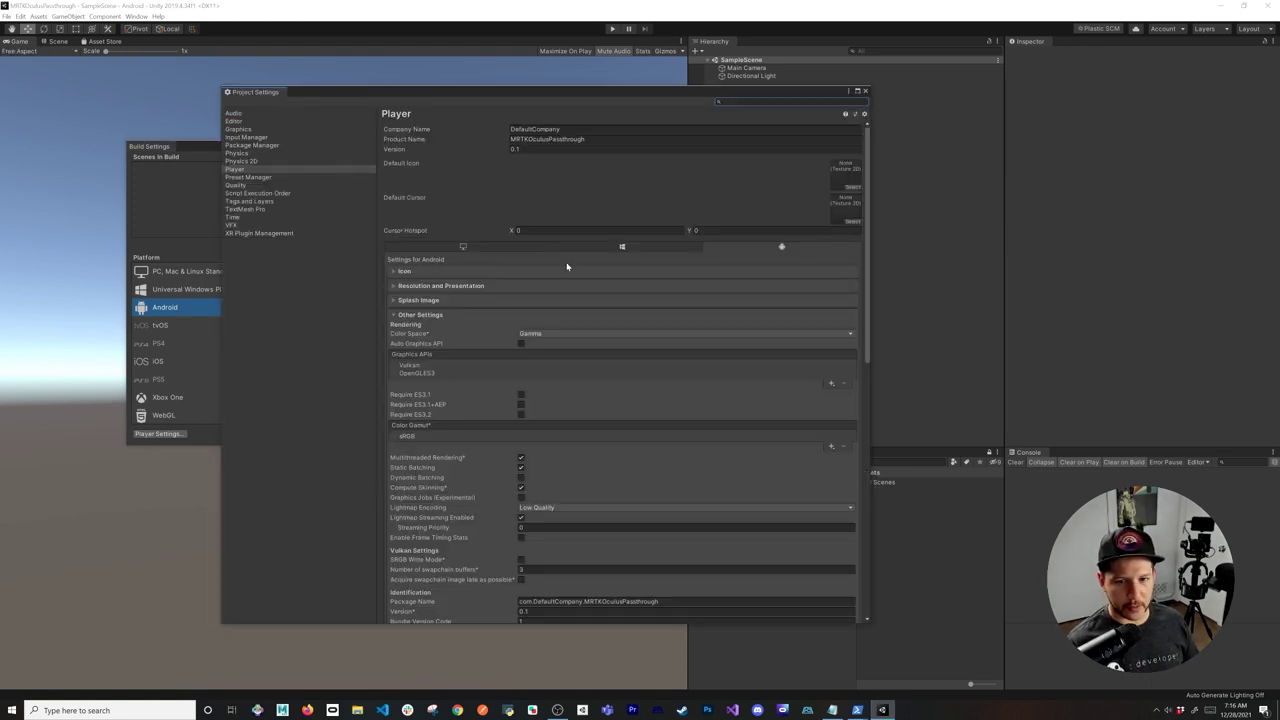
# Set Linear colour space, remove Vulkan, and set minimum API level 23 (Marshmallow).
pyautogui.click(537, 333)
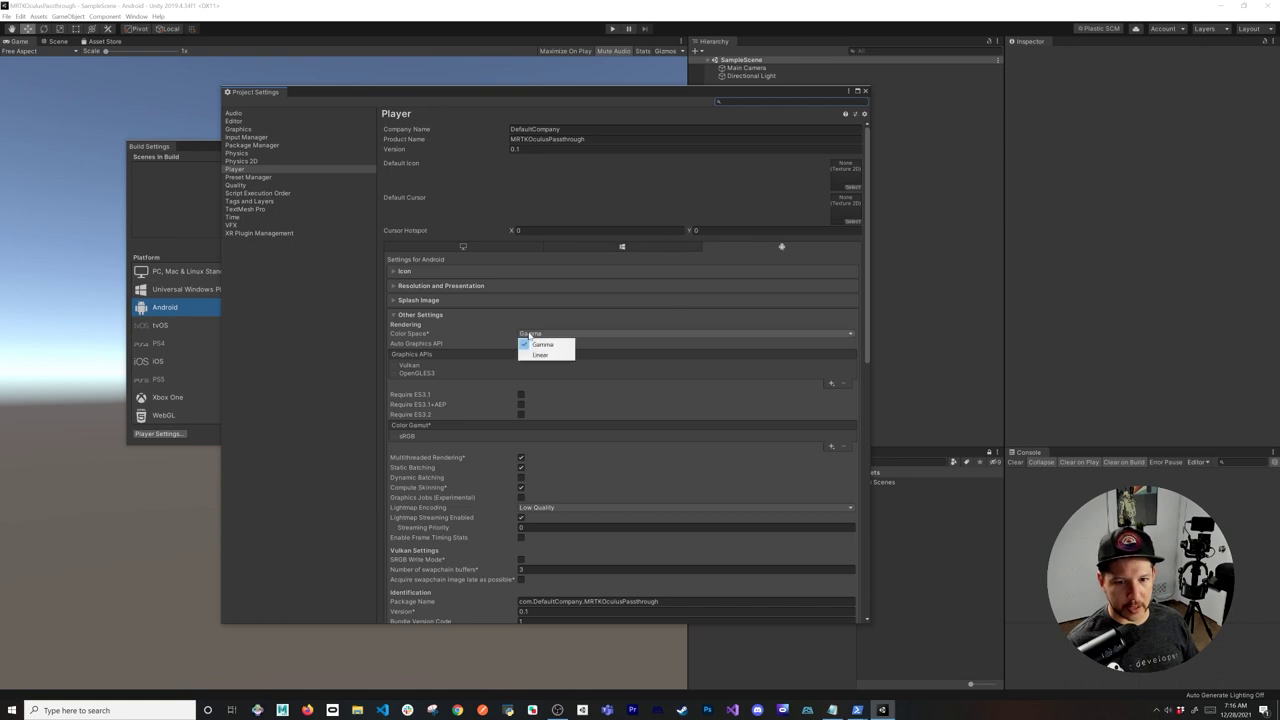
pyautogui.click(537, 355)
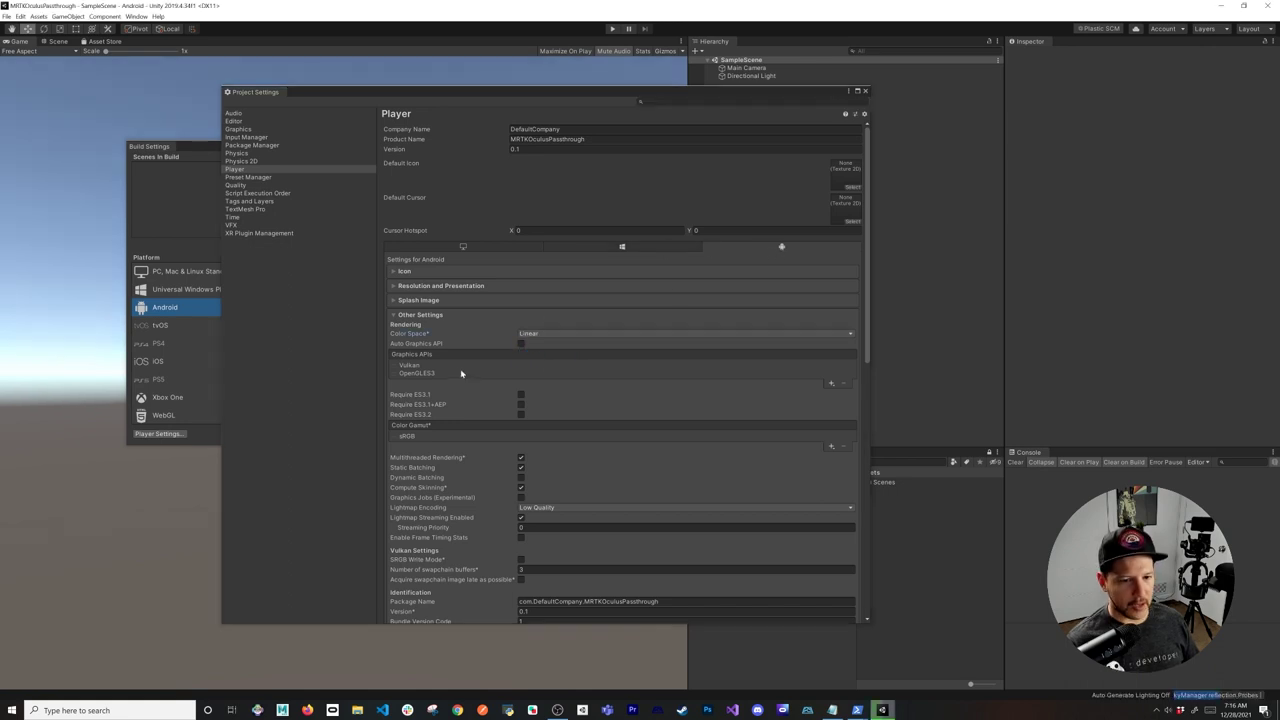
pyautogui.click(451, 366)
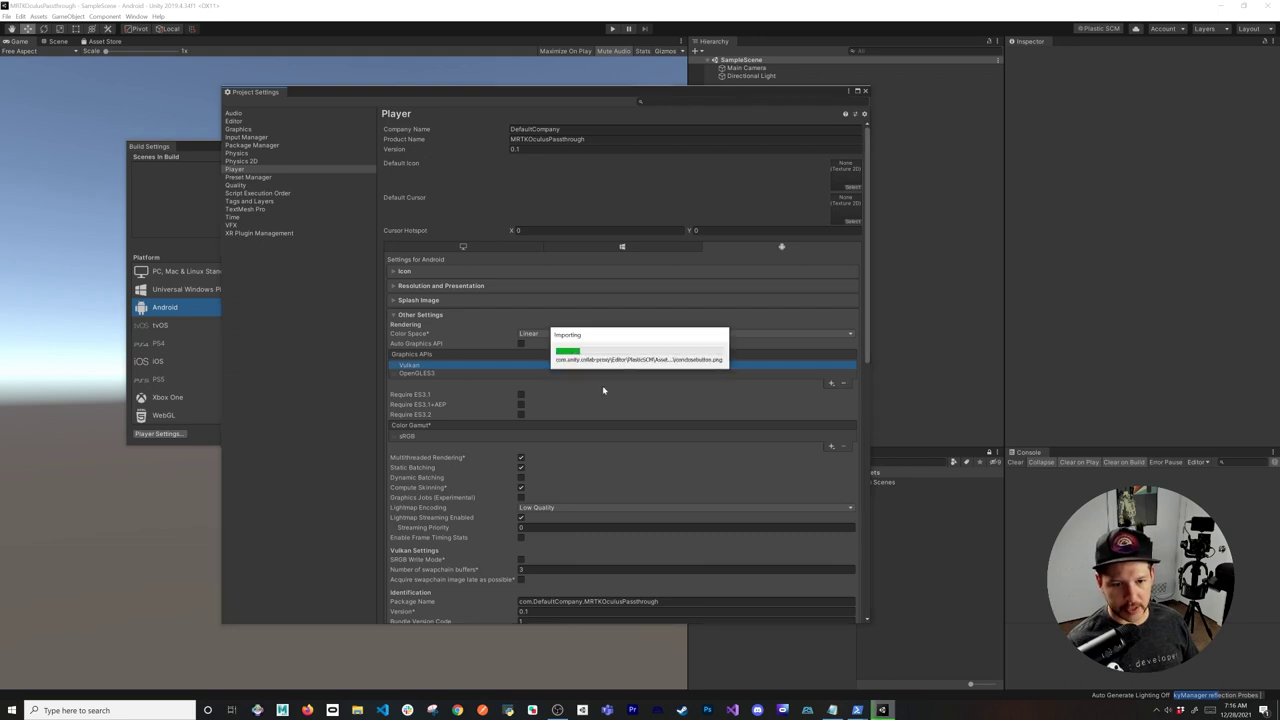
pyautogui.scroll(-6, 555, 430)
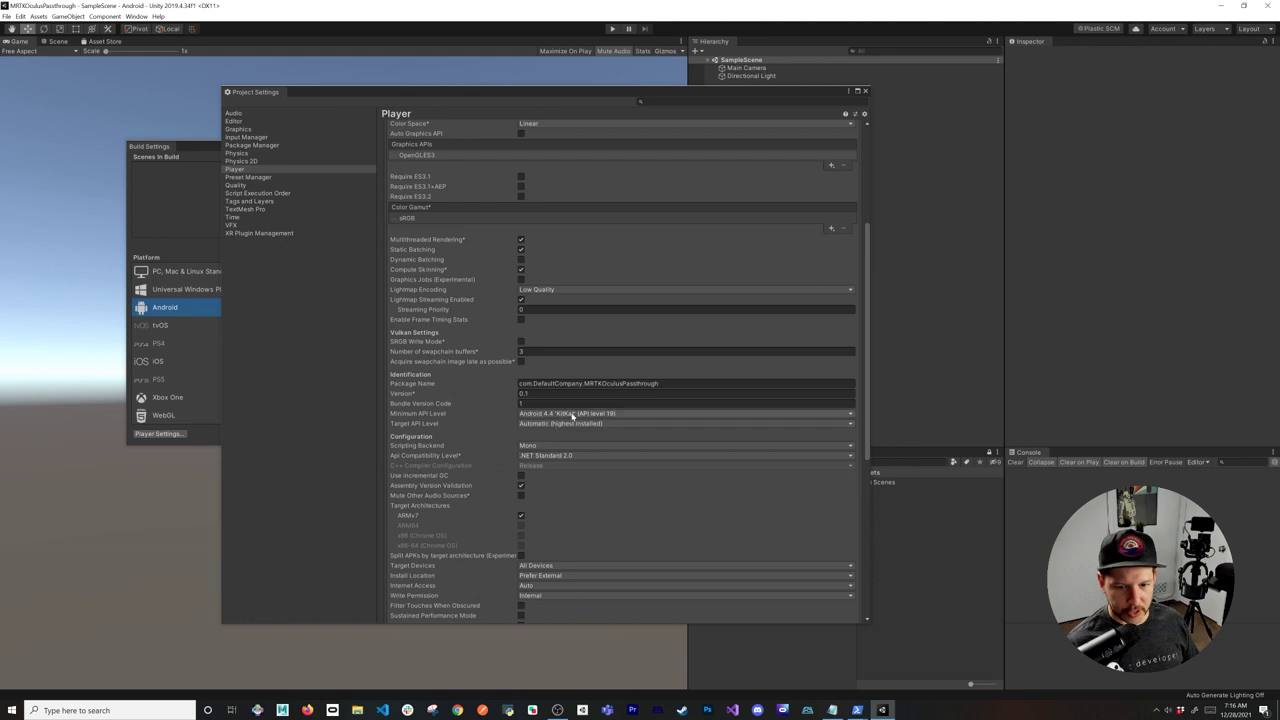
pyautogui.click(569, 413)
pyautogui.click(578, 465)
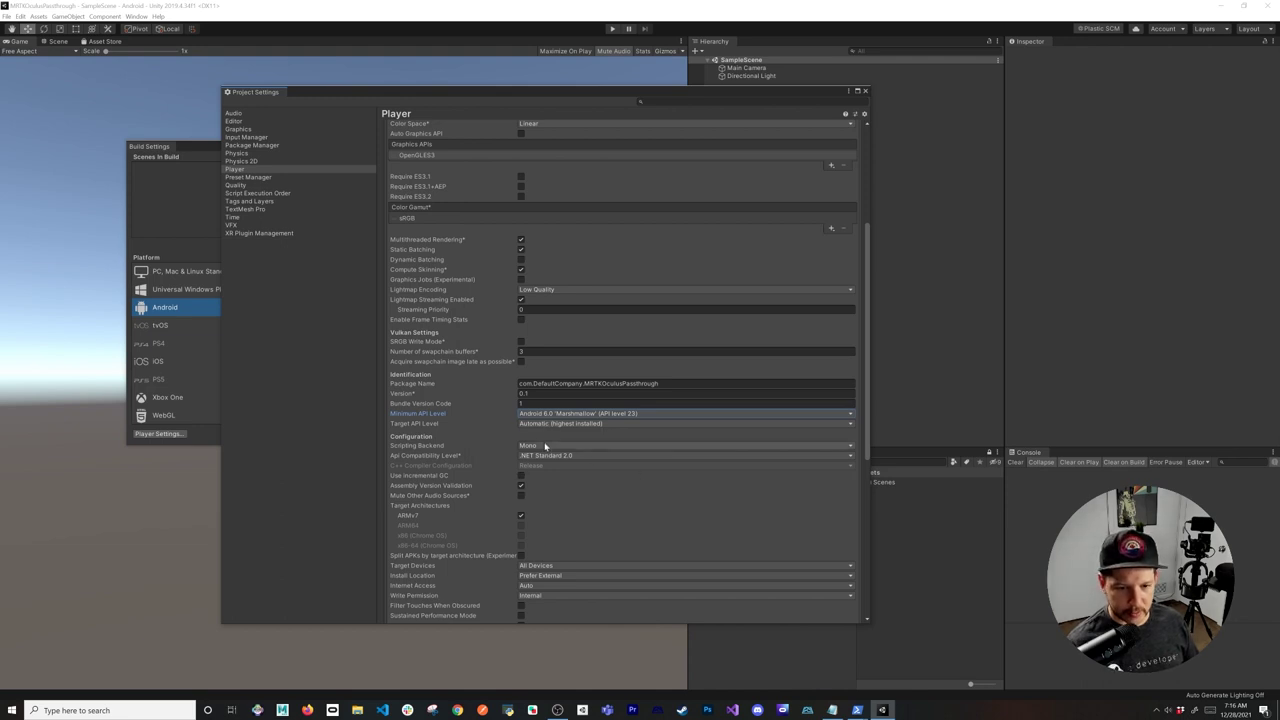
# Use IL2CPP with .NET 4.x compatibility, targeting ARM64 instead of ARMv7.
pyautogui.click(541, 467)
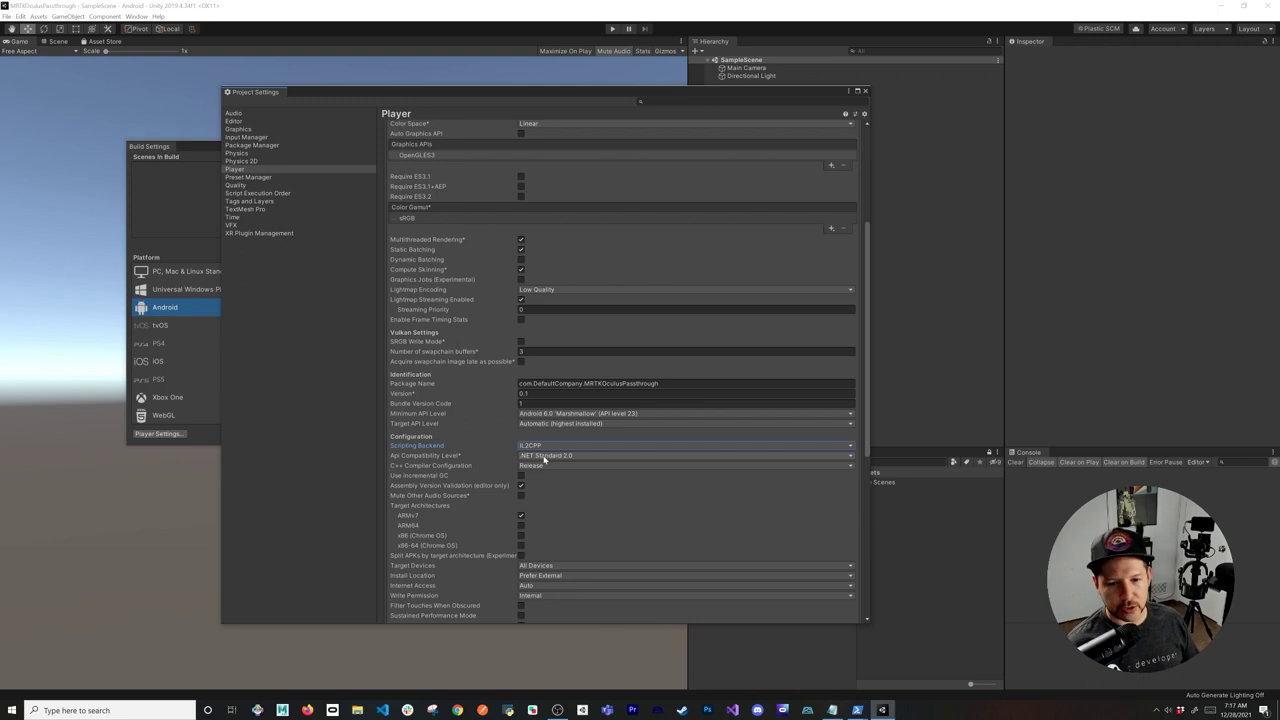
pyautogui.click(545, 457)
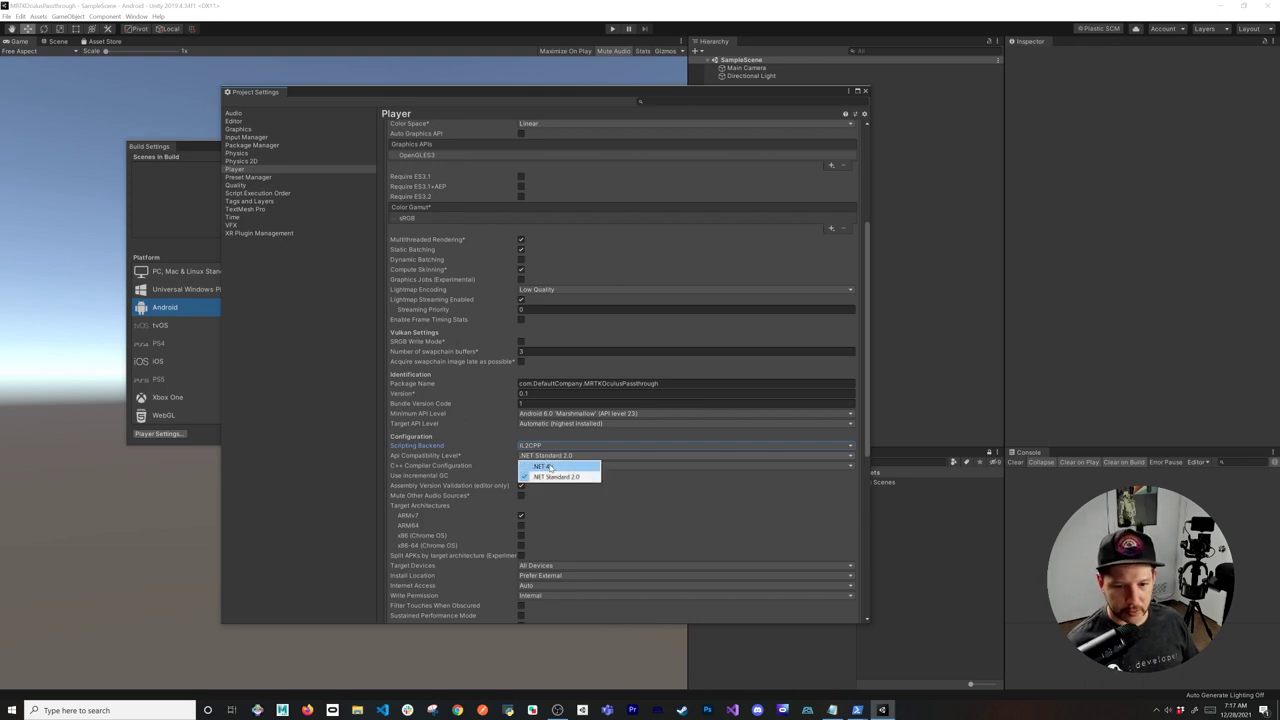
pyautogui.click(548, 467)
pyautogui.scroll(-1, 589, 476)
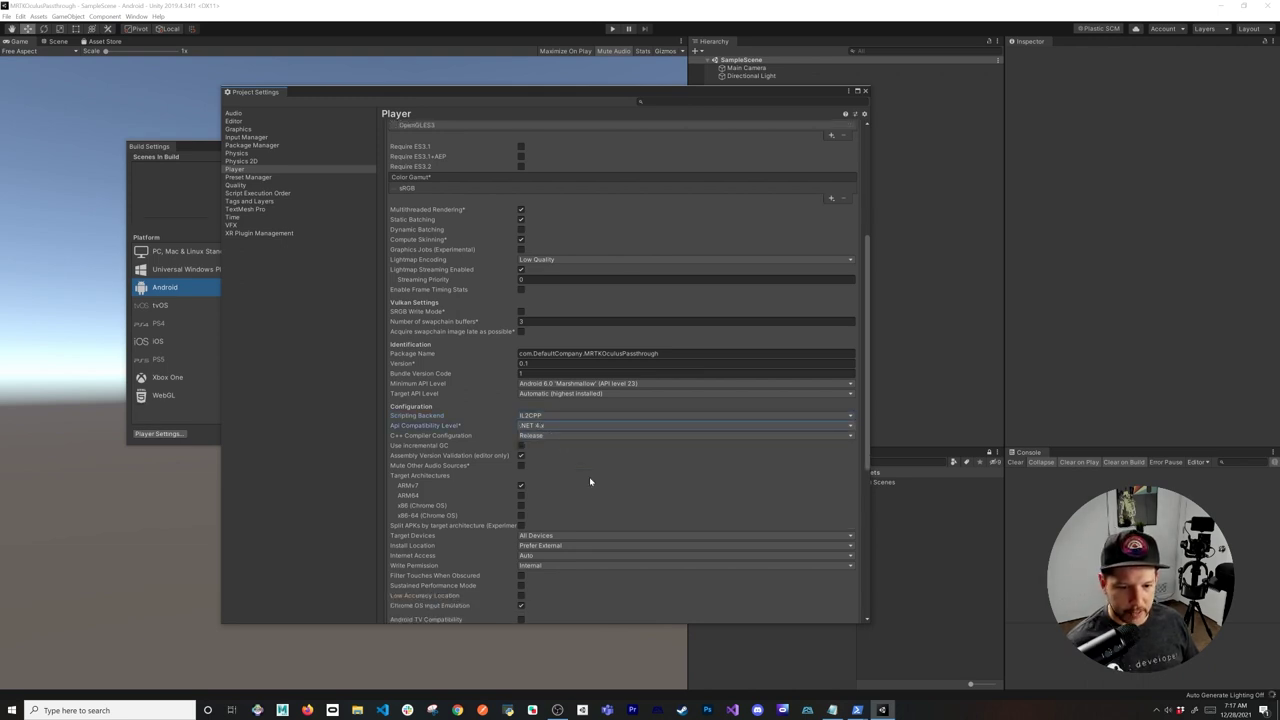
pyautogui.click(521, 487)
pyautogui.click(521, 495)
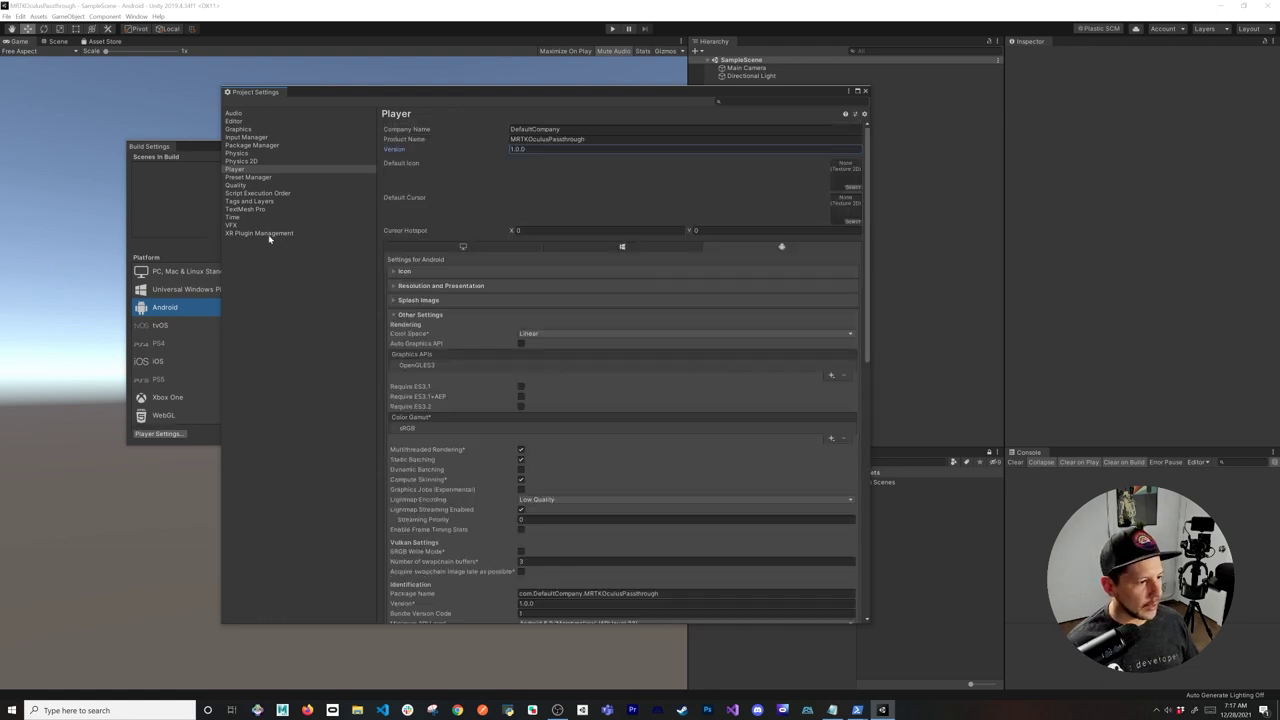
# Install XR Plug-in Management with Oculus enabled, then launch the Mixed Reality Feature Tool.
pyautogui.click(287, 233)
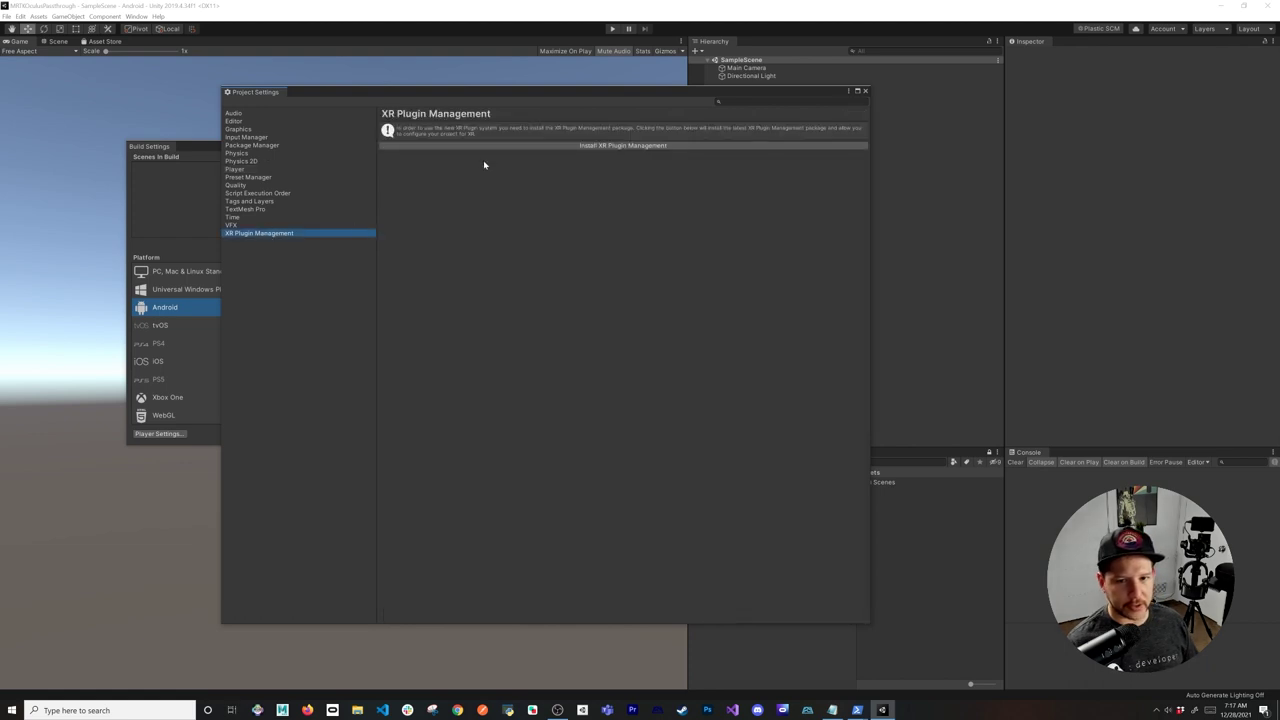
pyautogui.click(516, 146)
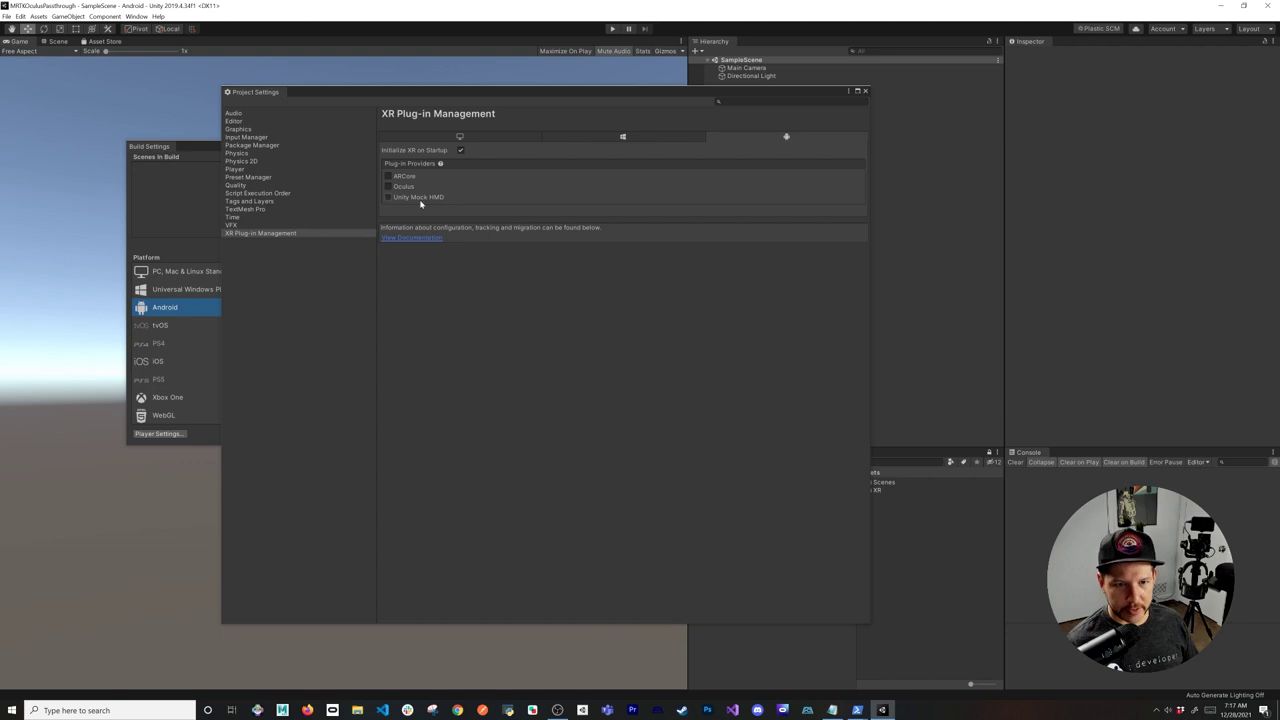
pyautogui.click(390, 189)
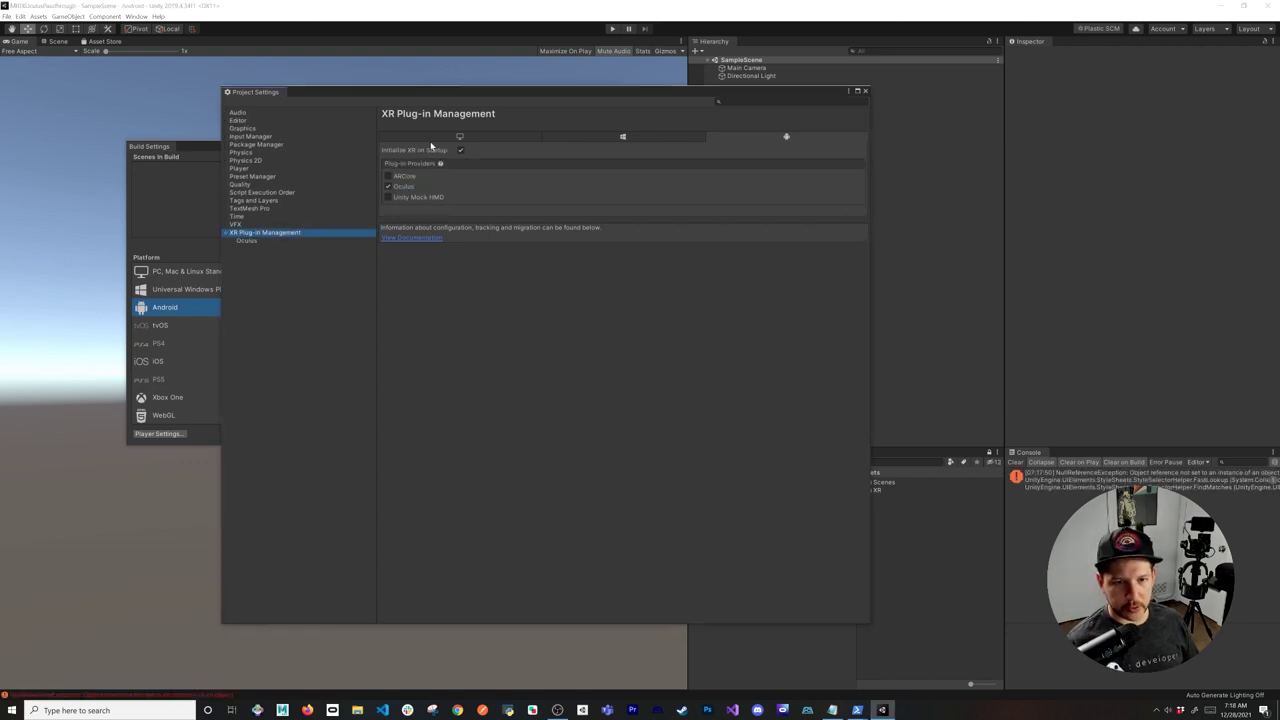
pyautogui.click(445, 138)
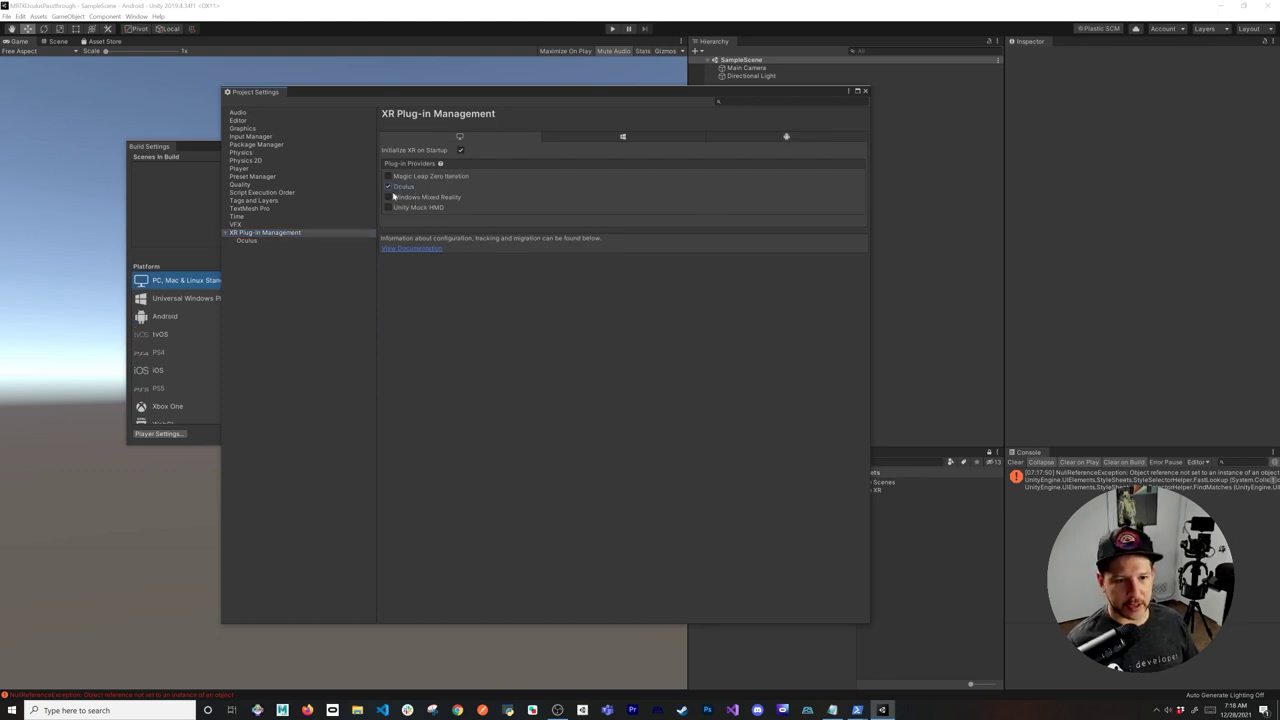
pyautogui.hotkey('ctrl', 'w')
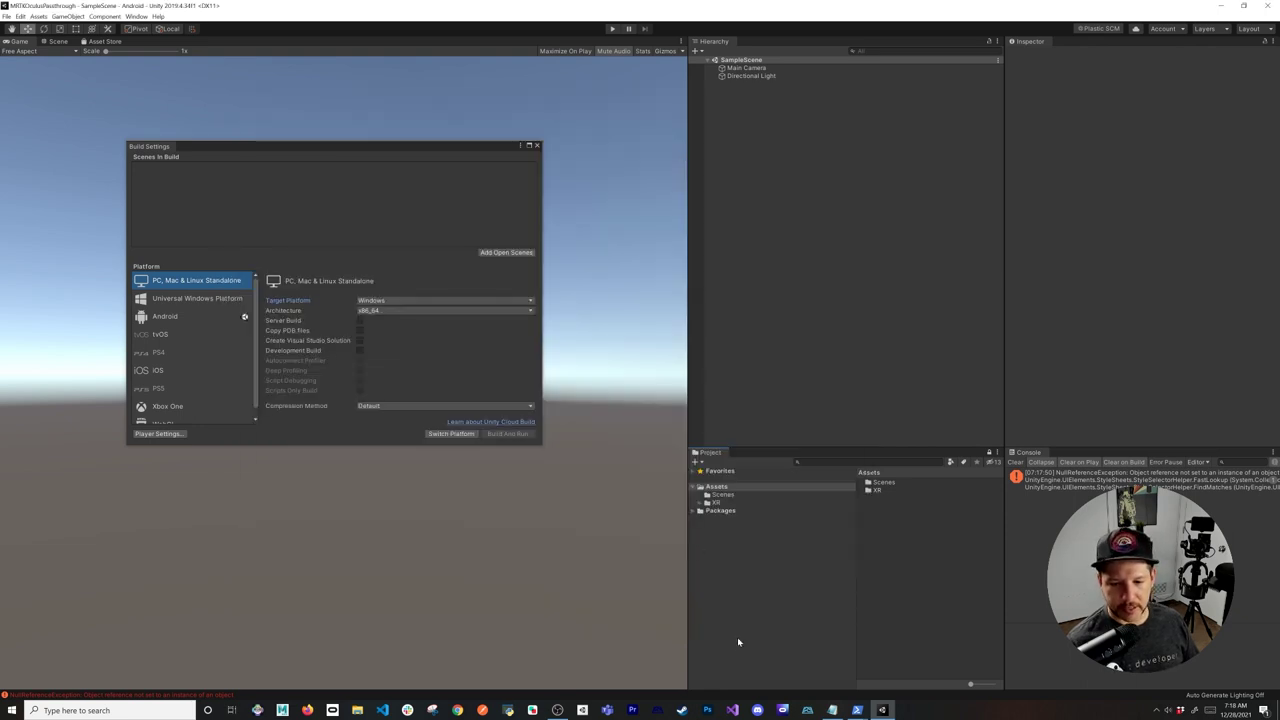
pyautogui.click(810, 710)
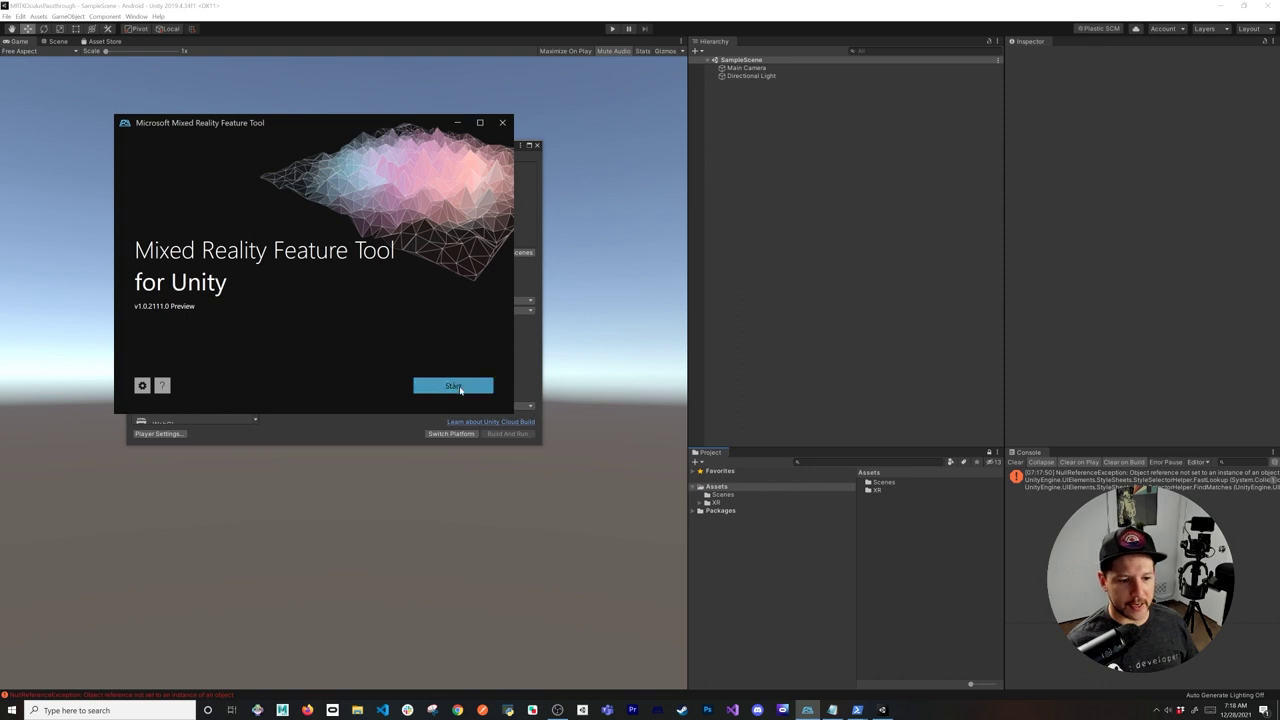
# Point the Feature Tool at the Code\MRTKOculusPassthrough project folder and list available features.
pyautogui.click(416, 385)
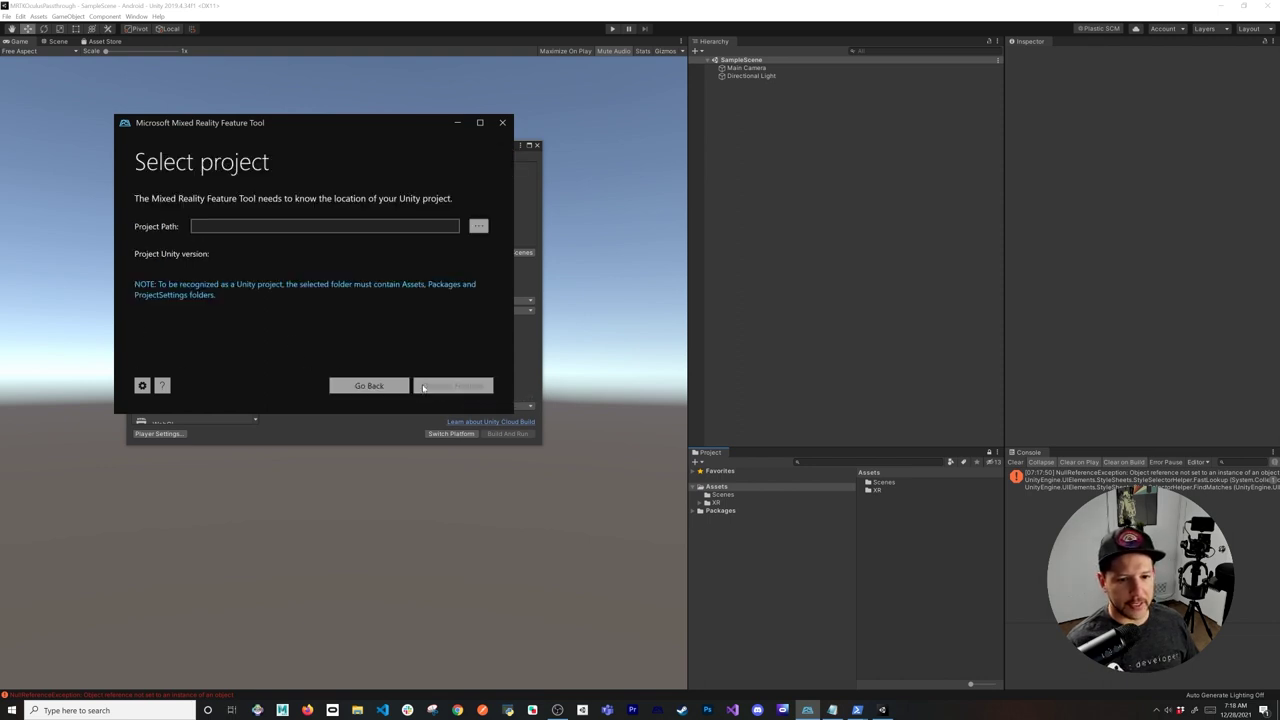
pyautogui.click(478, 226)
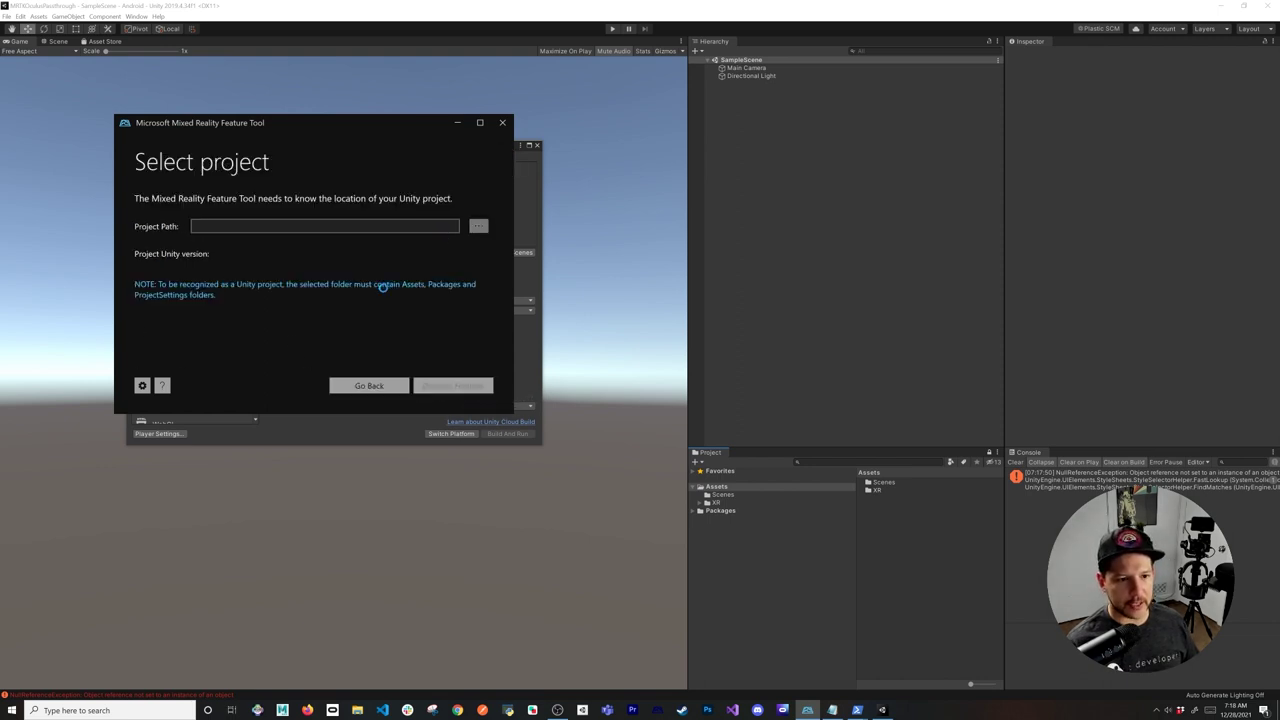
pyautogui.scroll(5, 170, 230)
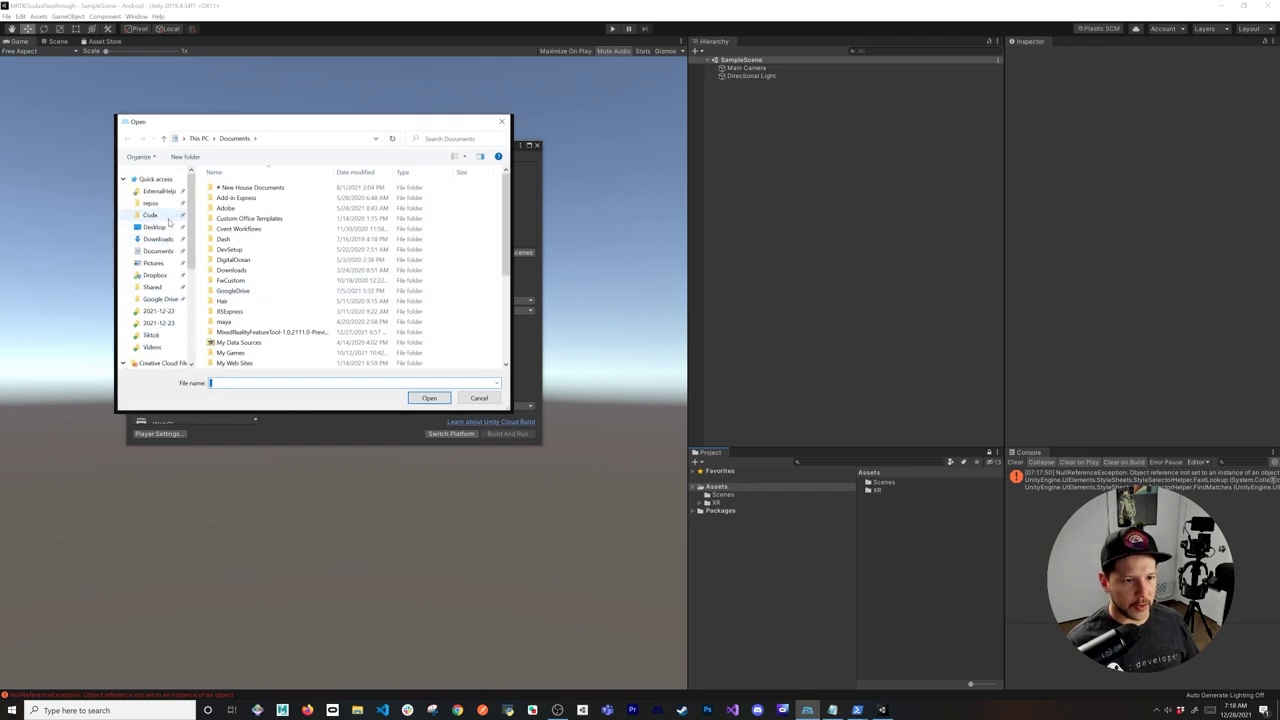
pyautogui.click(150, 215)
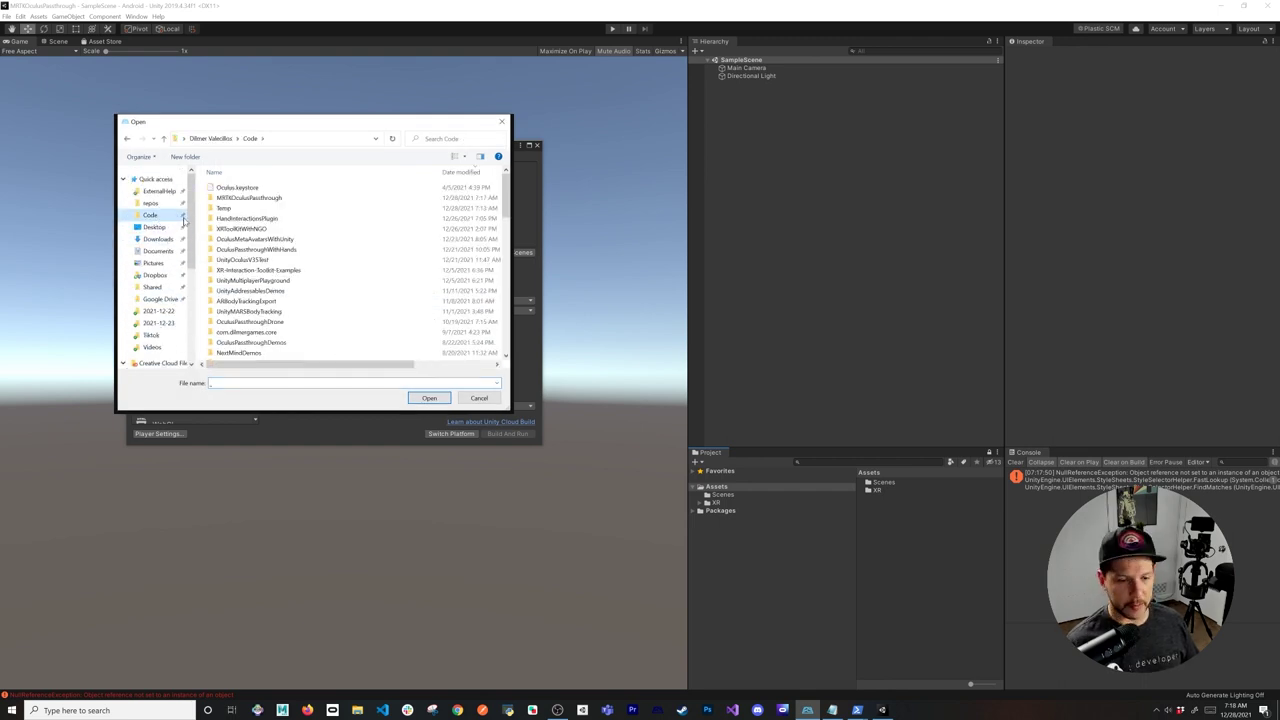
pyautogui.doubleClick(240, 197)
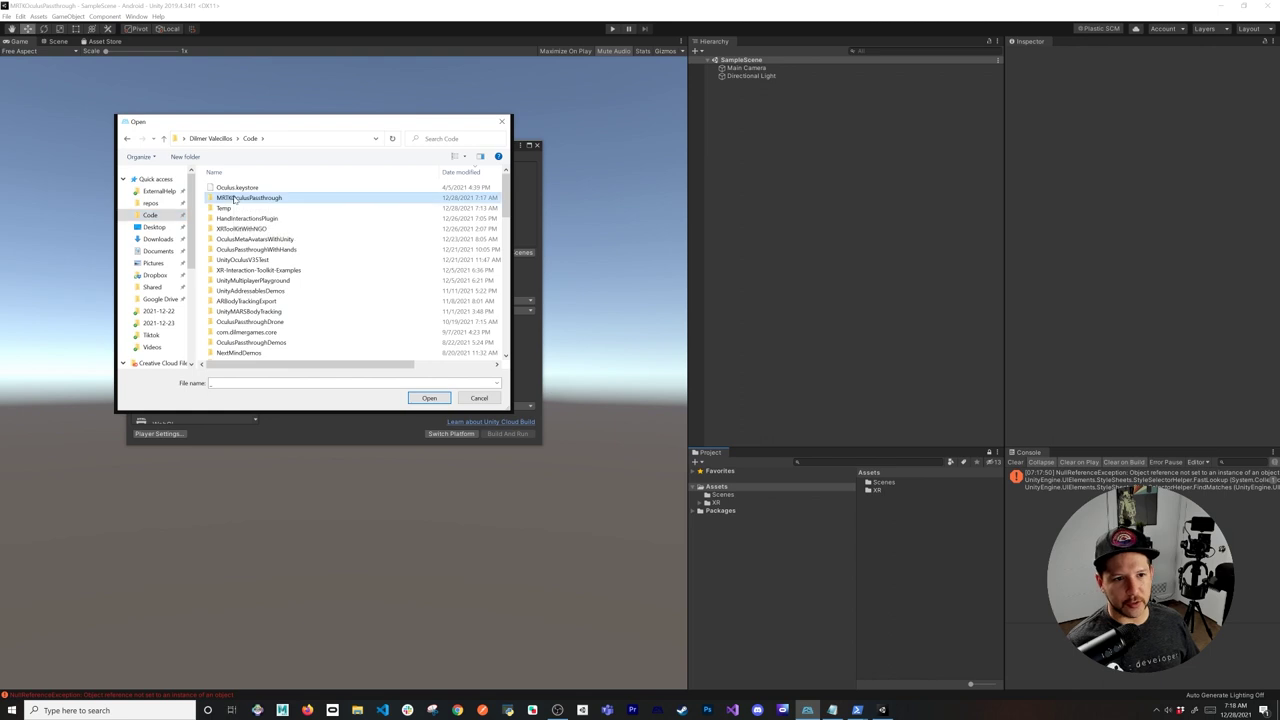
pyautogui.click(429, 398)
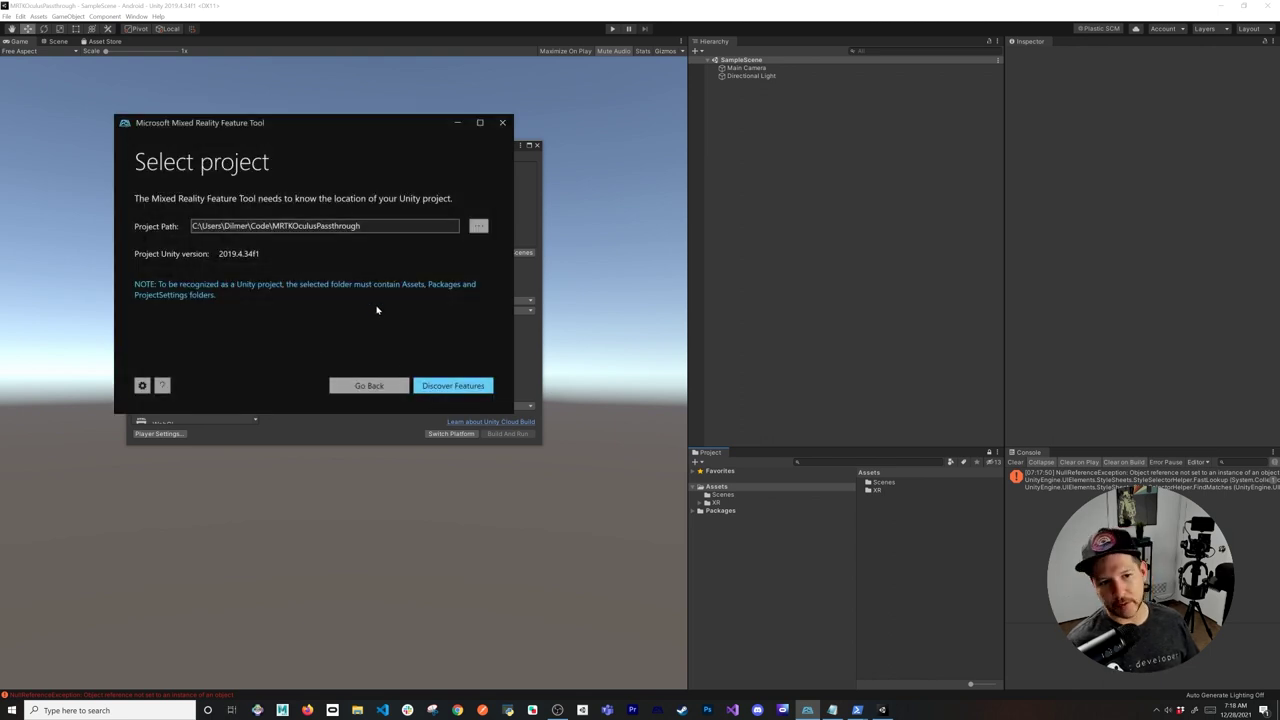
pyautogui.click(440, 388)
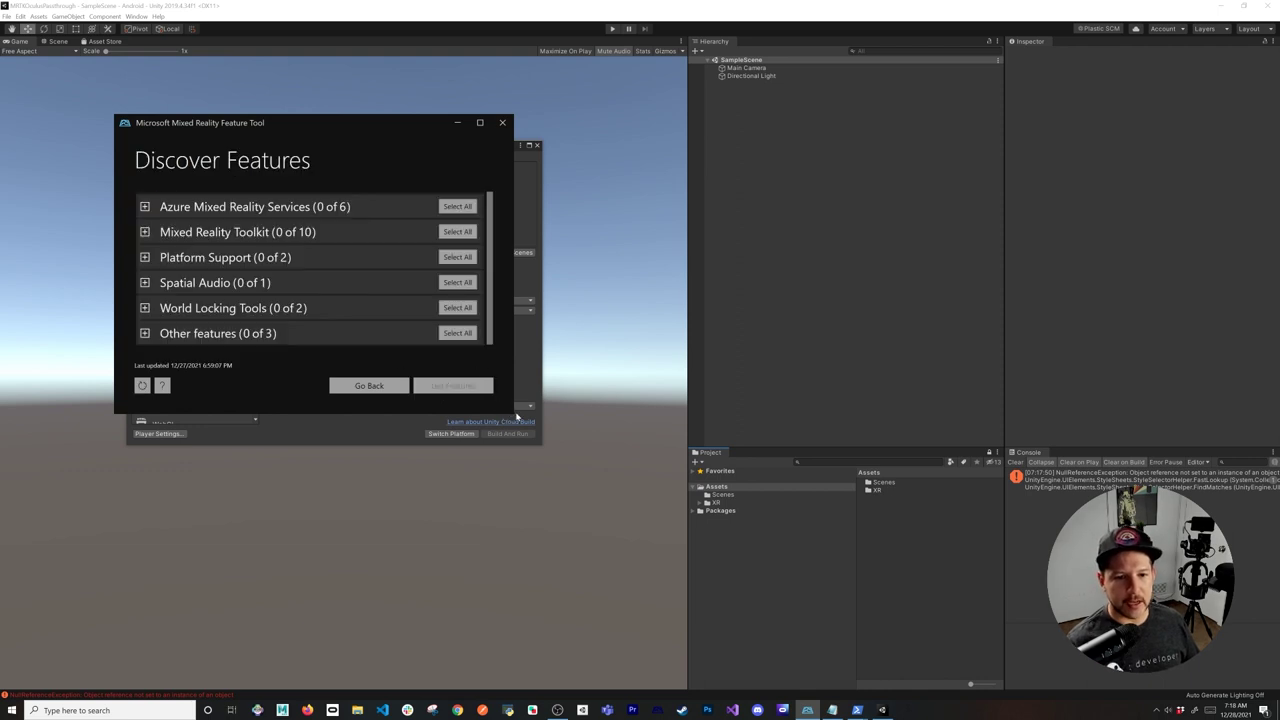
# Select MRTK Examples, Extensions and Standard Assets and download them with Get Features.
pyautogui.moveTo(514, 413); pyautogui.dragTo(963, 585)
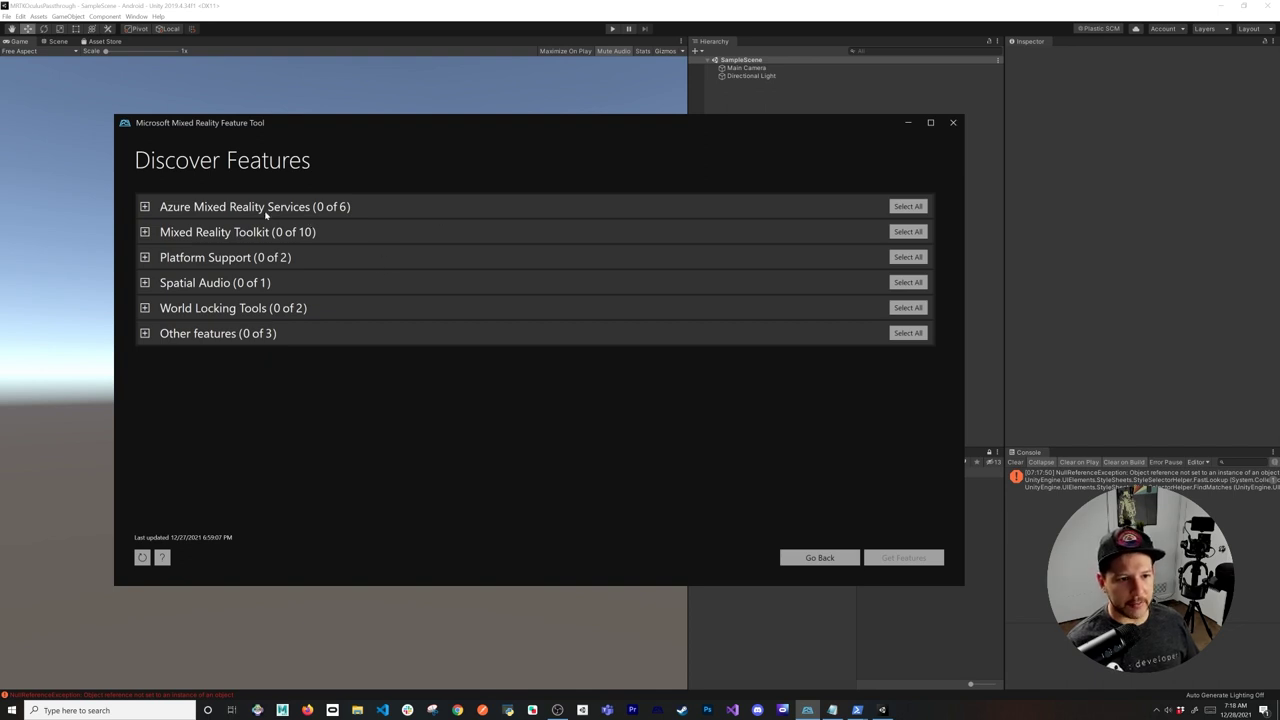
pyautogui.click(145, 232)
pyautogui.click(149, 255)
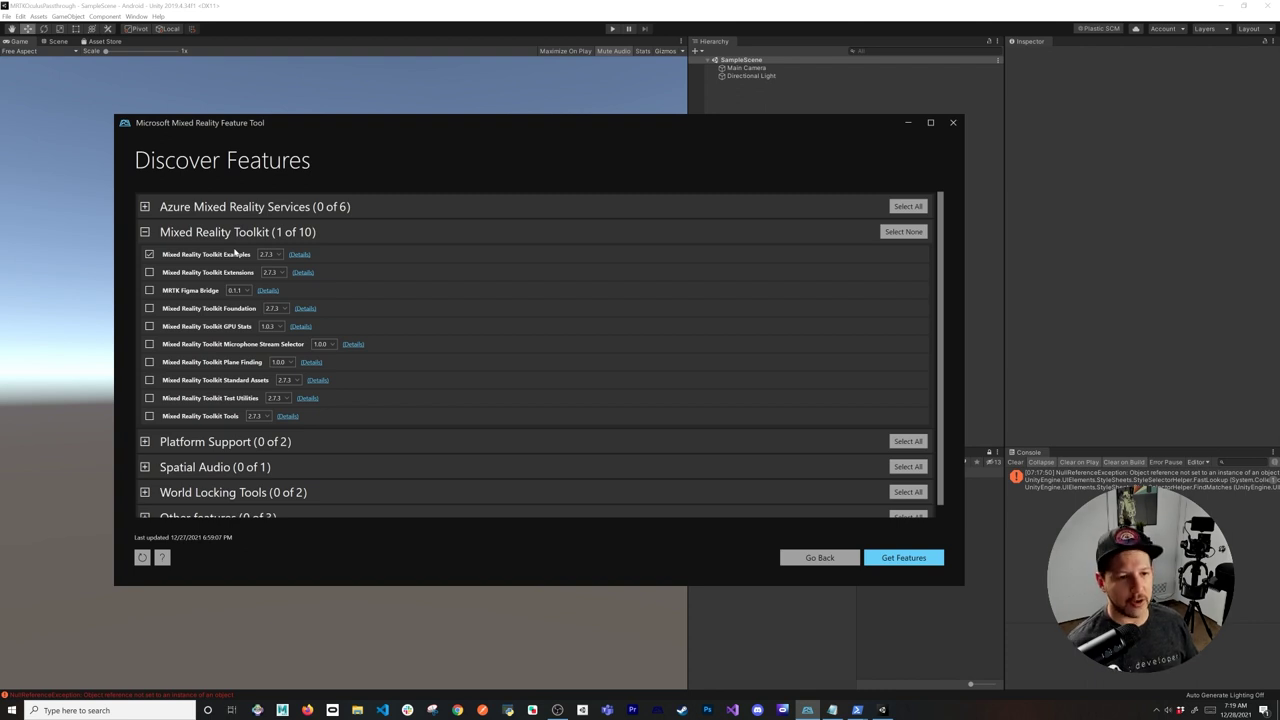
pyautogui.click(149, 275)
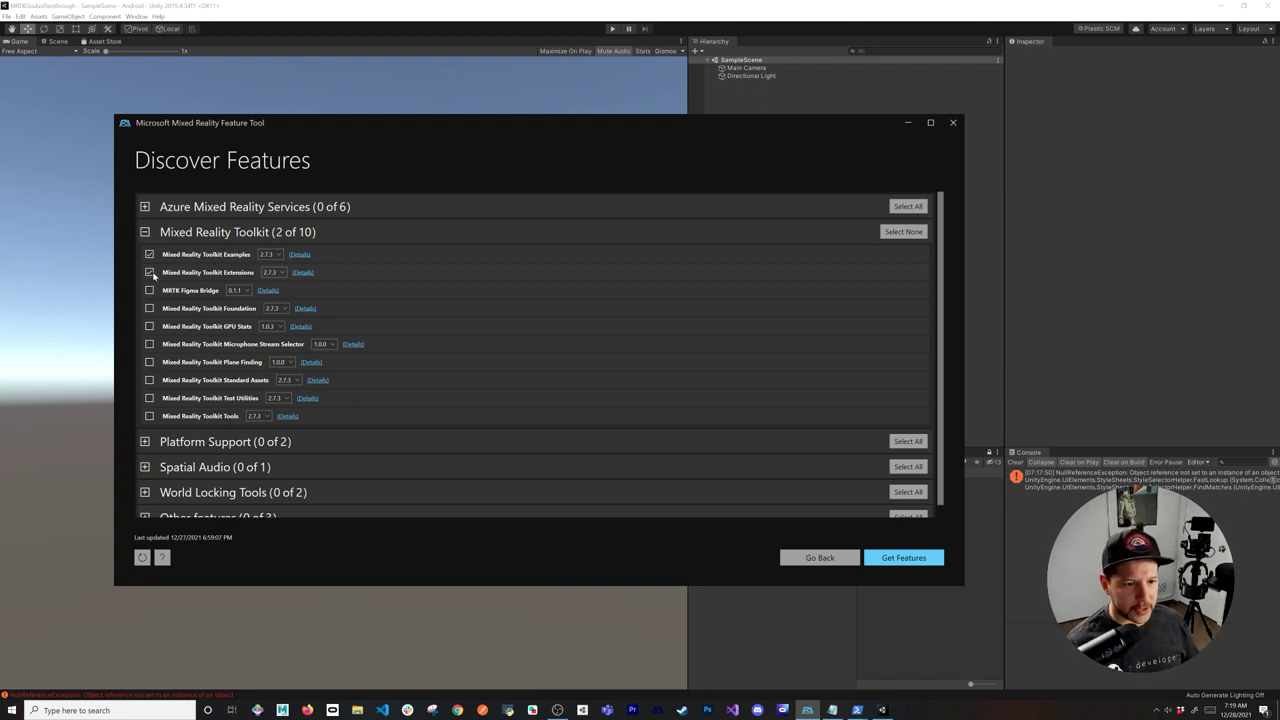
pyautogui.click(149, 380)
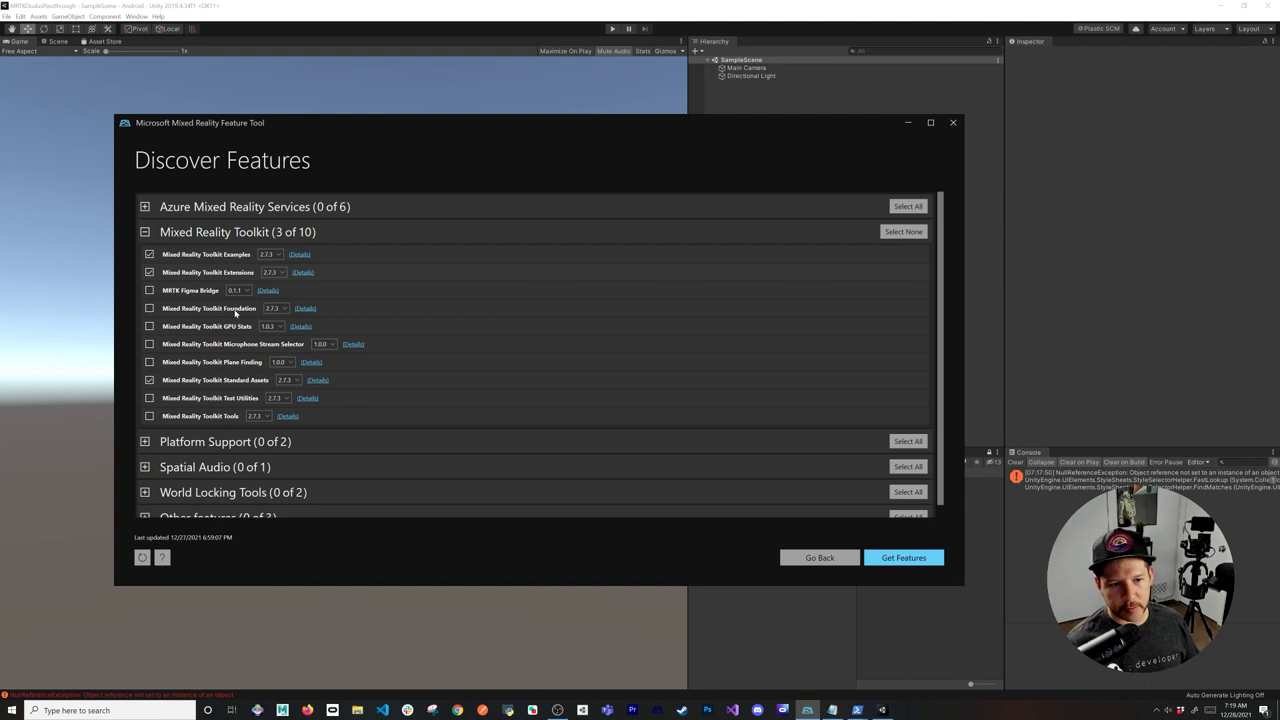
pyautogui.click(930, 557)
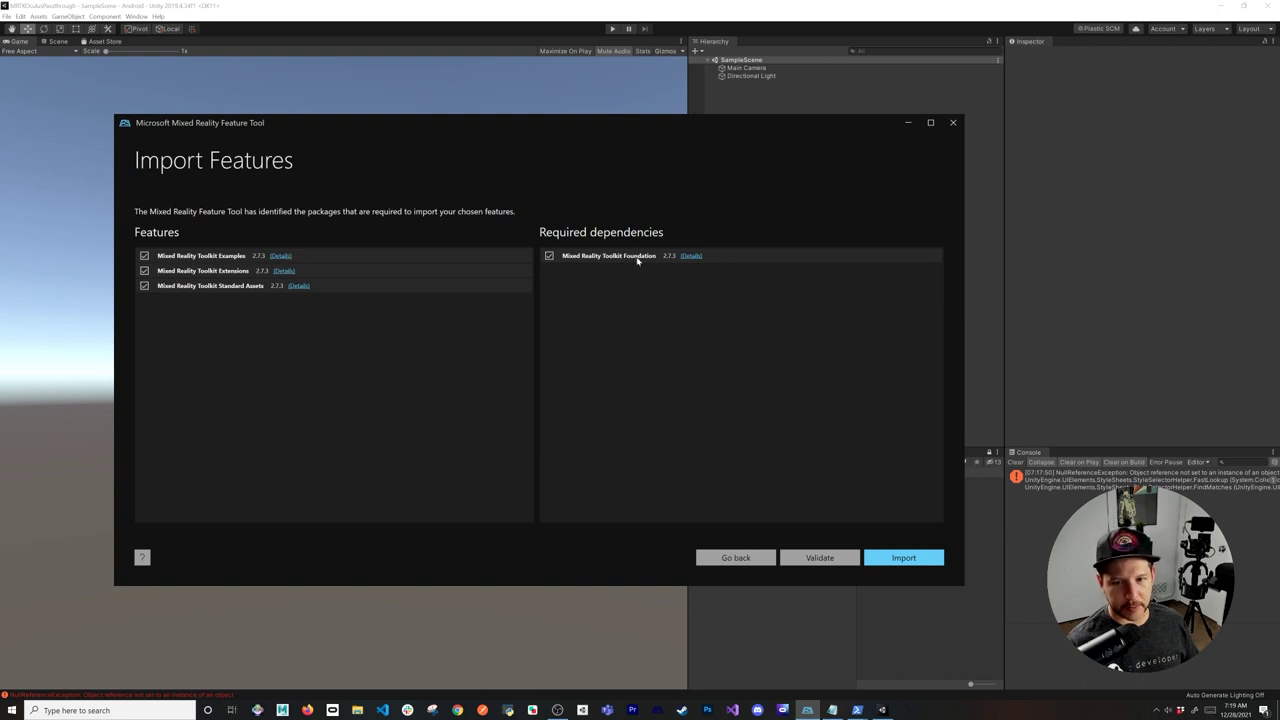
# Validate the three MRTK features, approve their import into the project, and exit the tool.
pyautogui.click(843, 557)
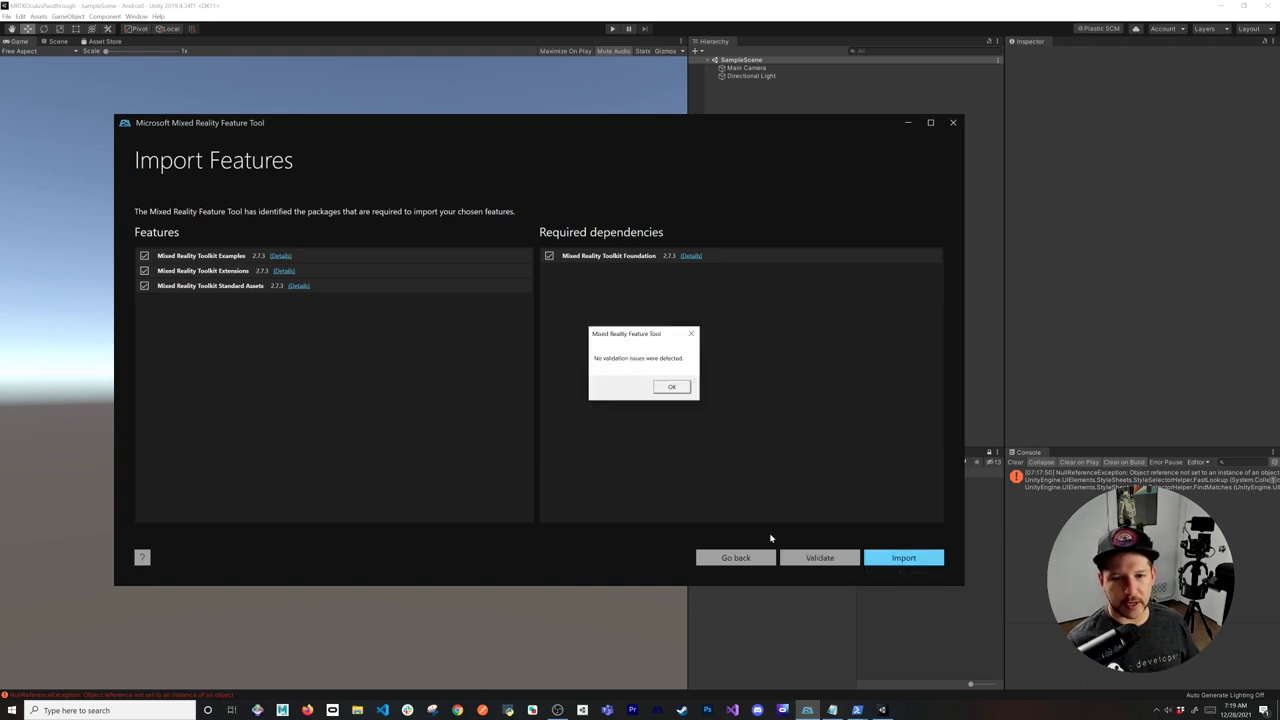
pyautogui.click(672, 389)
pyautogui.click(900, 557)
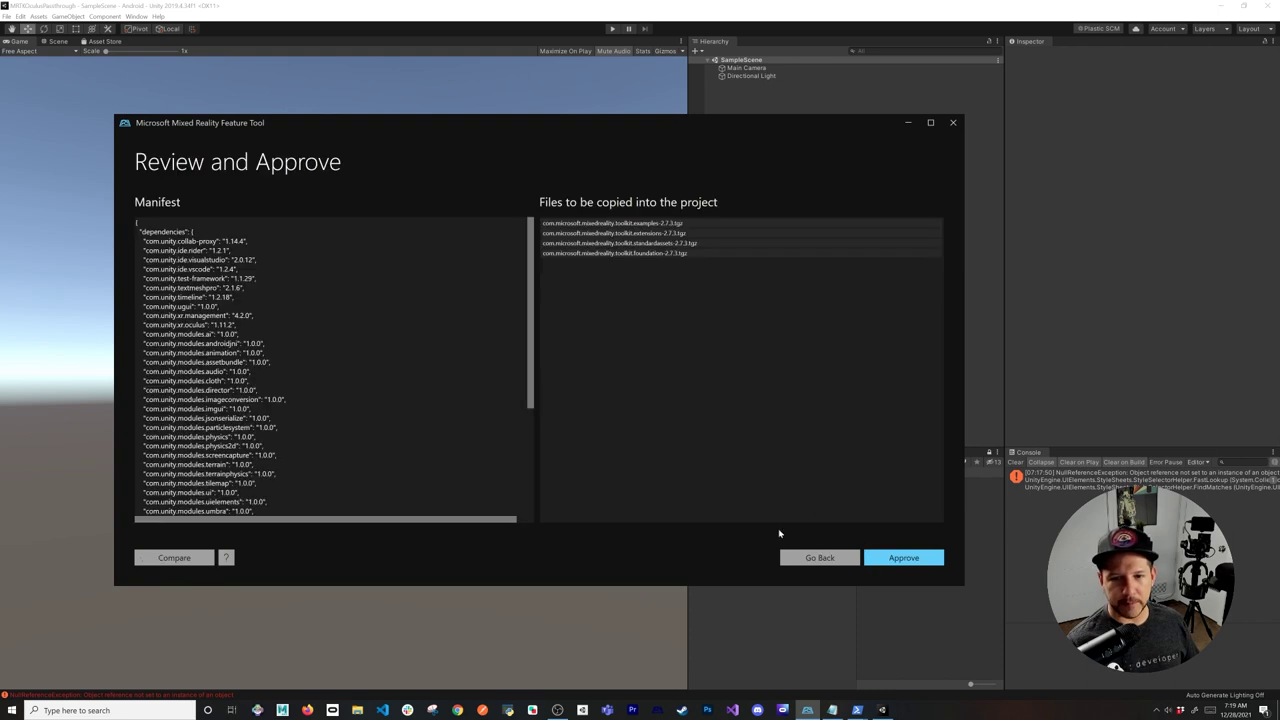
pyautogui.scroll(-6, 400, 420)
pyautogui.scroll(6, 335, 370)
pyautogui.click(905, 557)
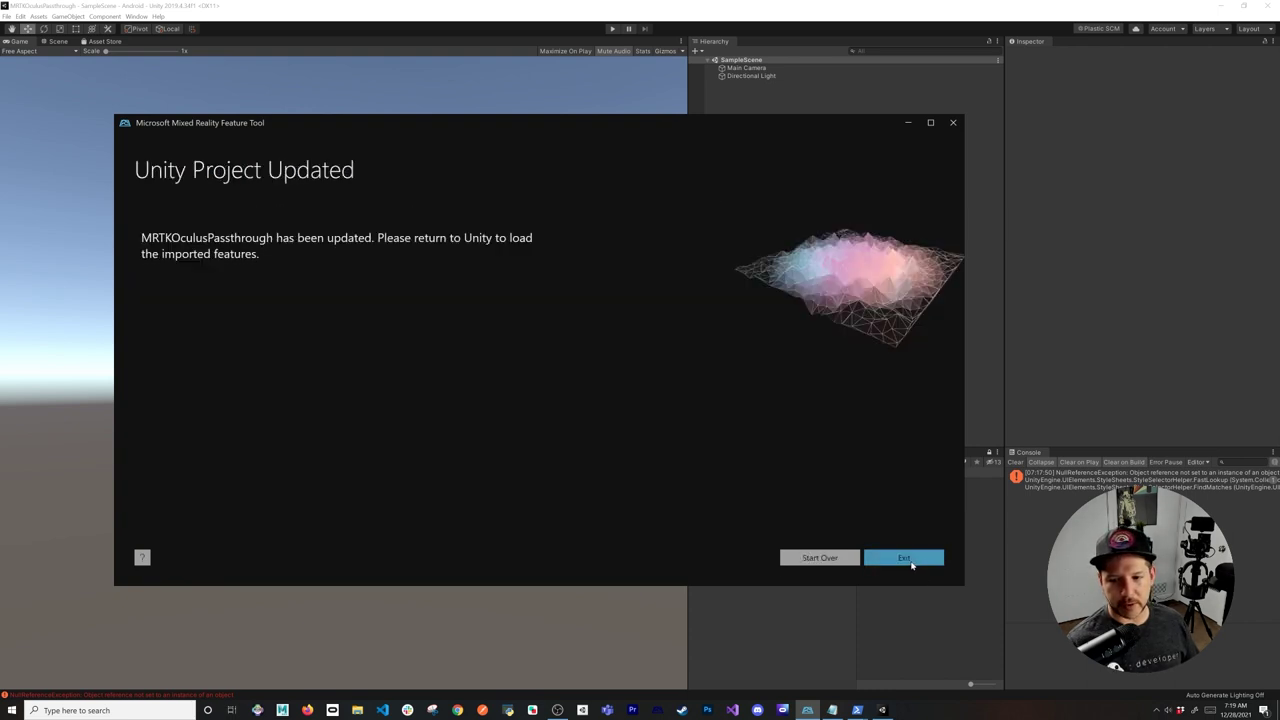
pyautogui.click(908, 559)
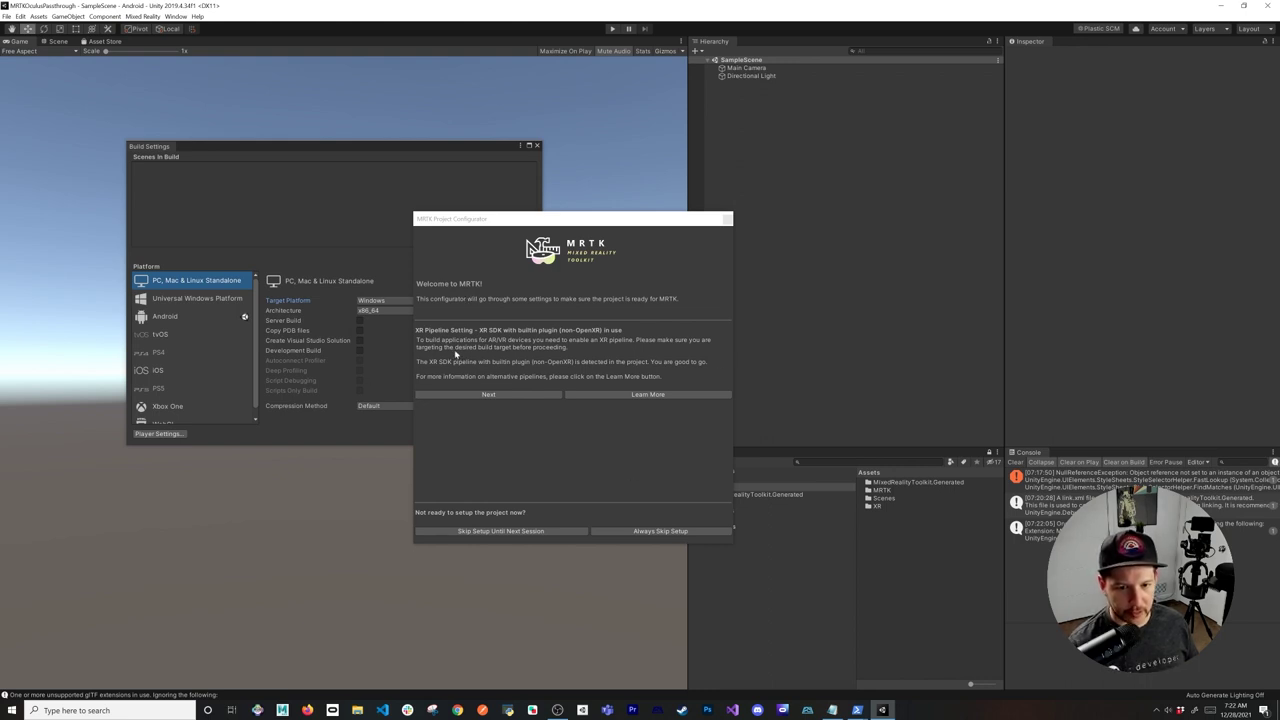
# Apply MRTK's default project settings, import TMP Essentials, and always skip the configurator.
pyautogui.click(527, 395)
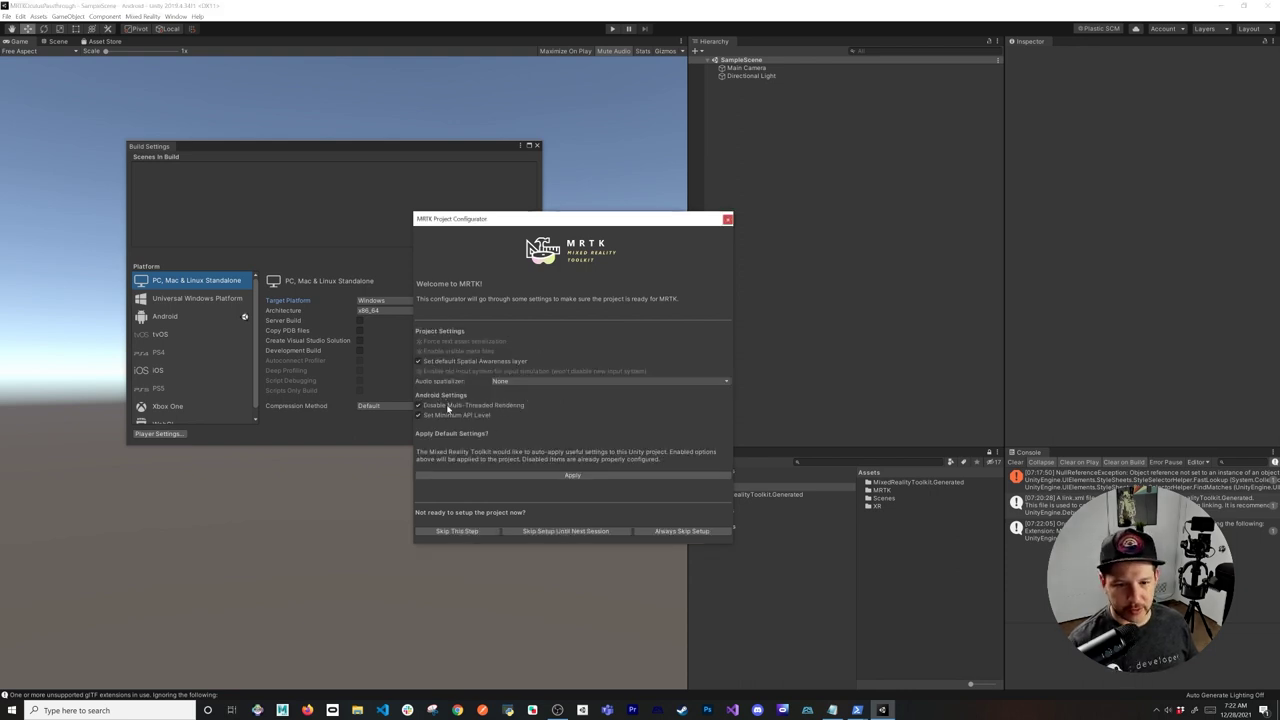
pyautogui.click(533, 476)
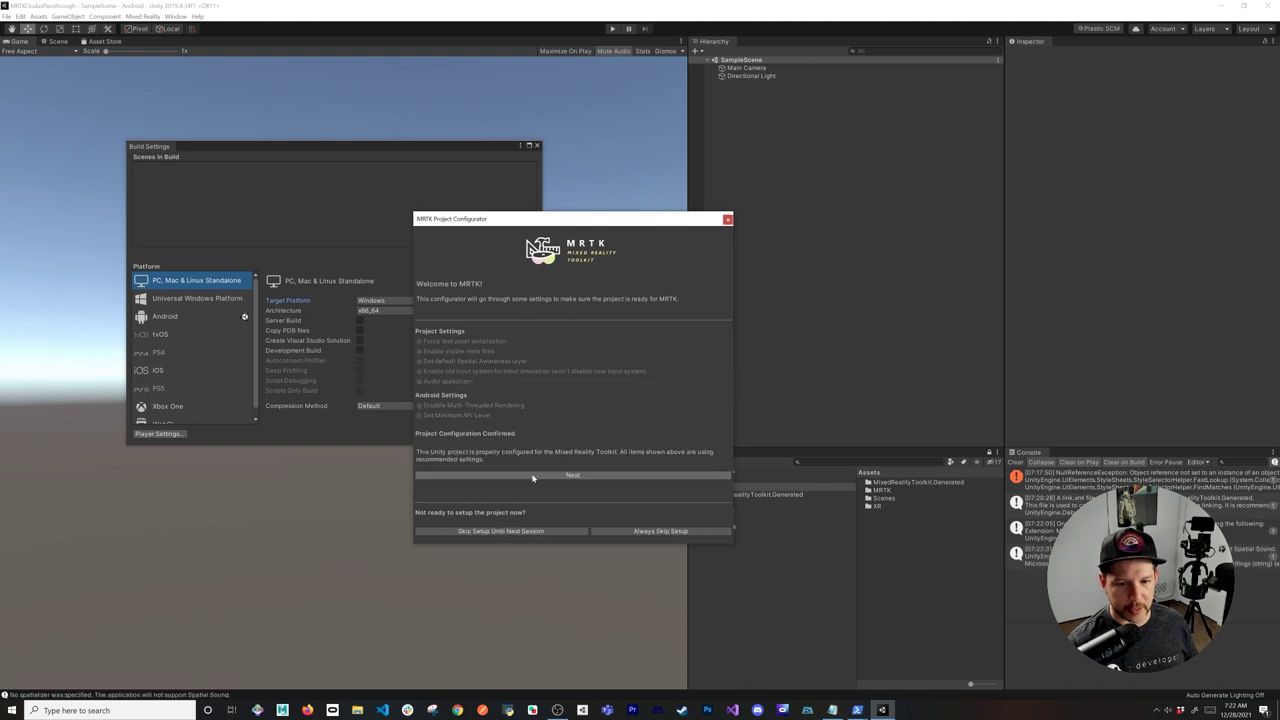
pyautogui.click(566, 476)
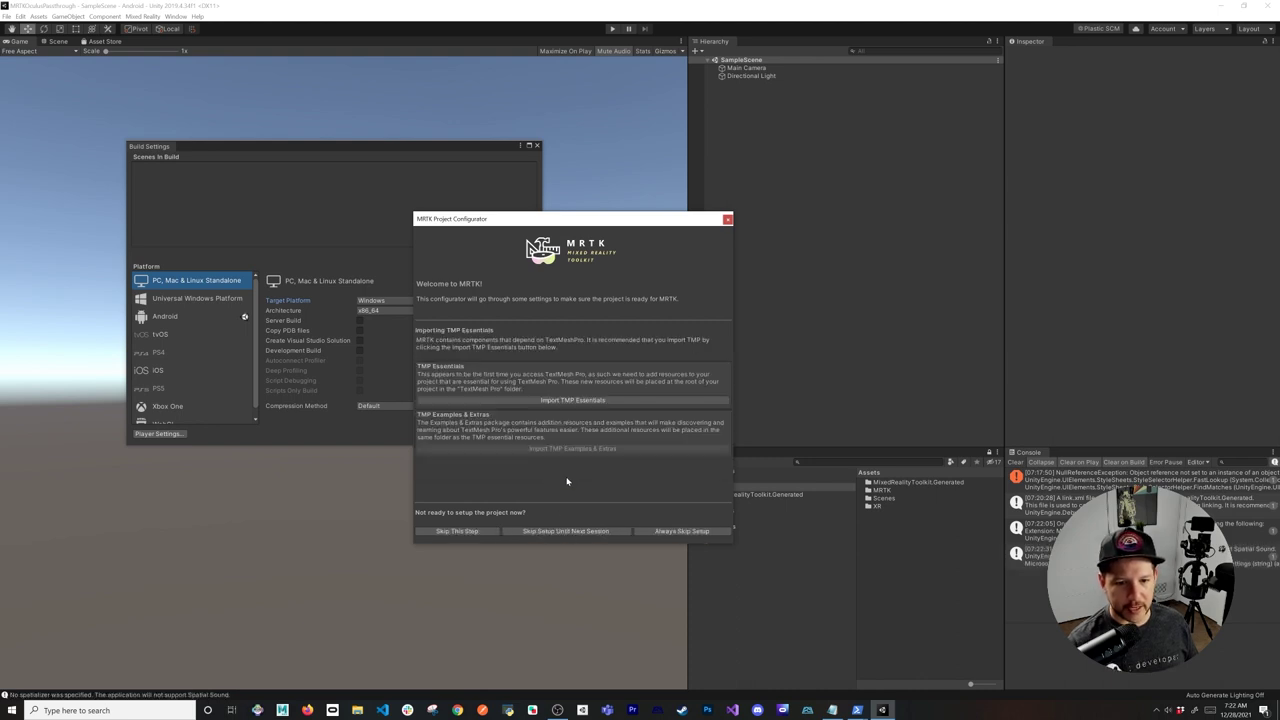
pyautogui.click(489, 401)
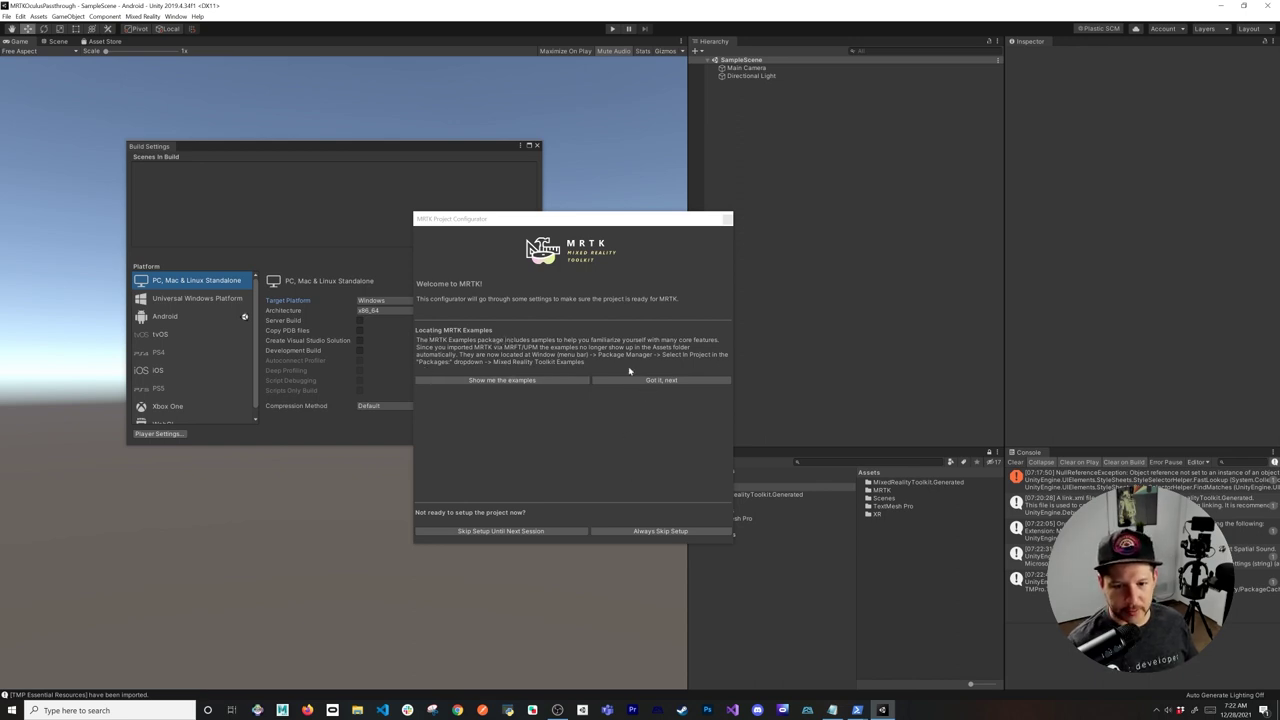
pyautogui.click(617, 531)
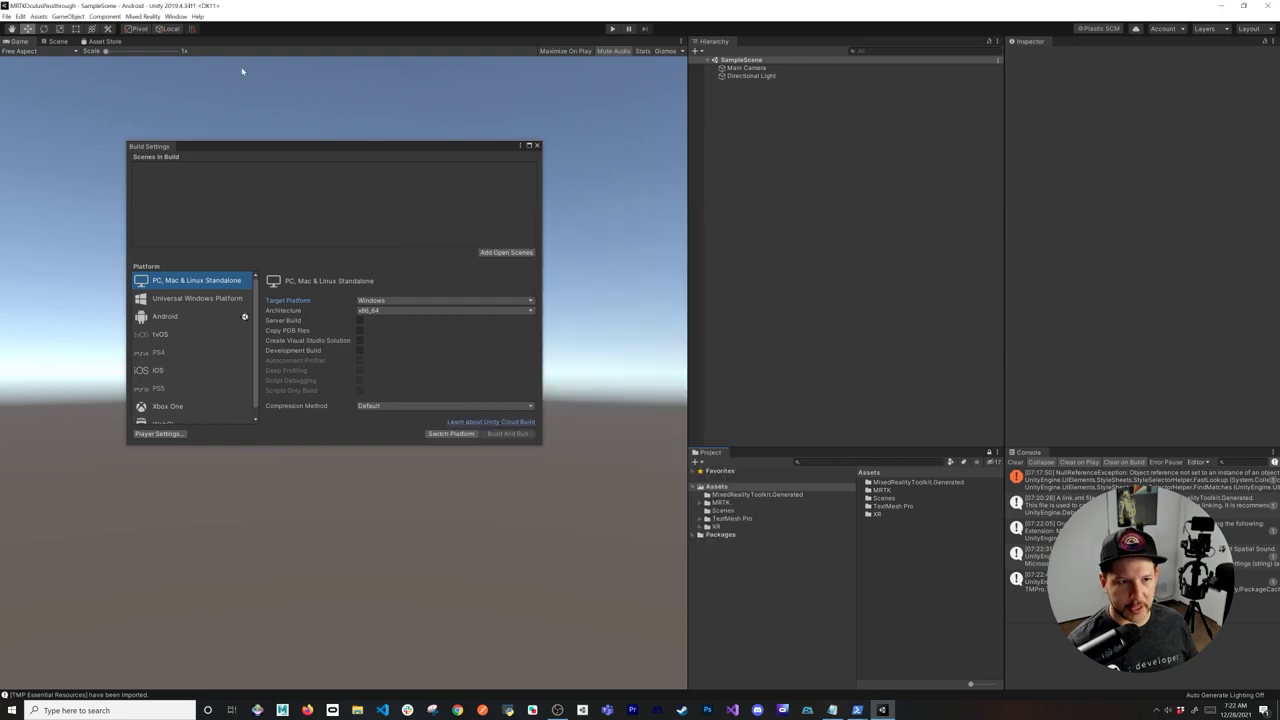
# Import the Demos - HandTracking sample of MRTK Examples via the Package Manager's In Project list.
pyautogui.click(175, 16)
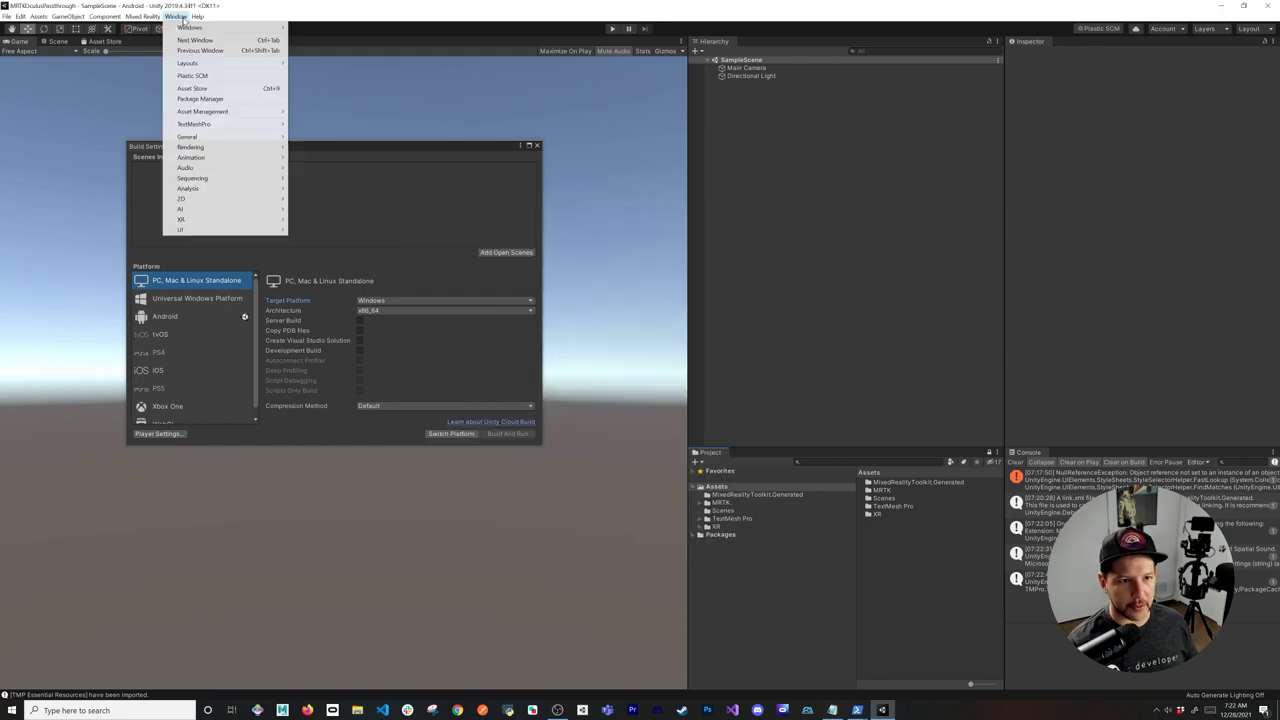
pyautogui.click(203, 99)
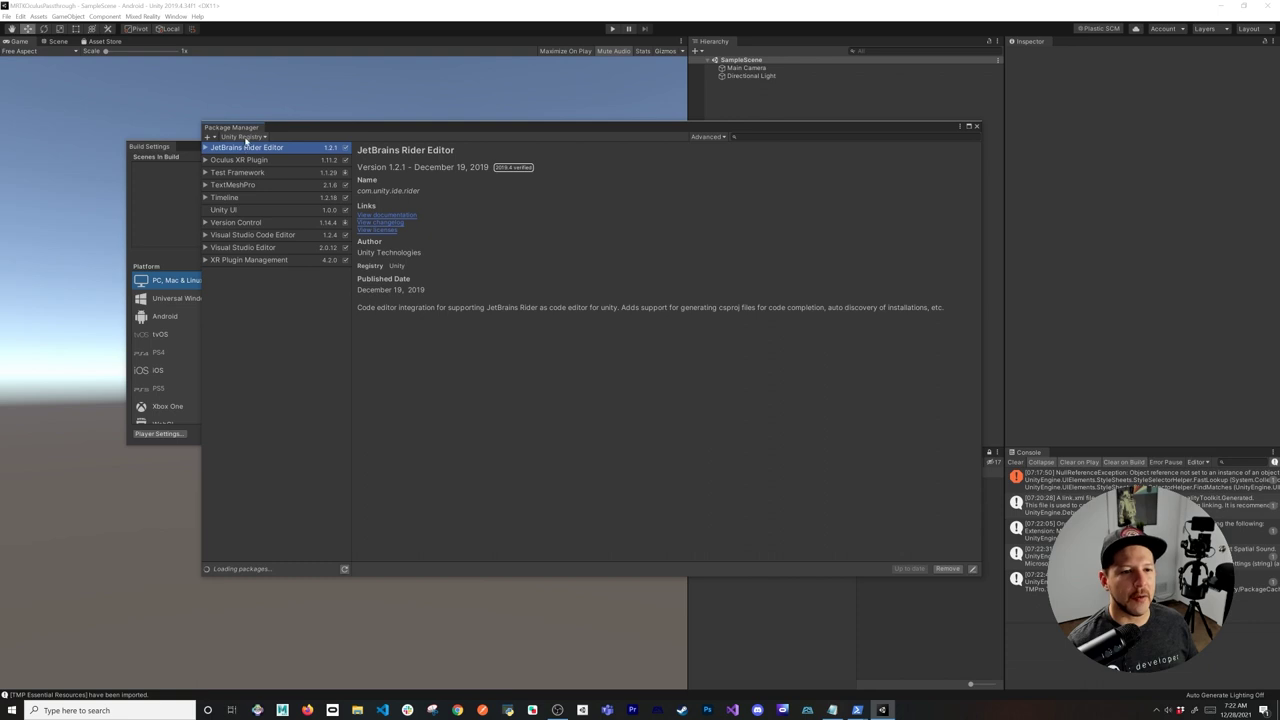
pyautogui.click(246, 136)
pyautogui.click(285, 163)
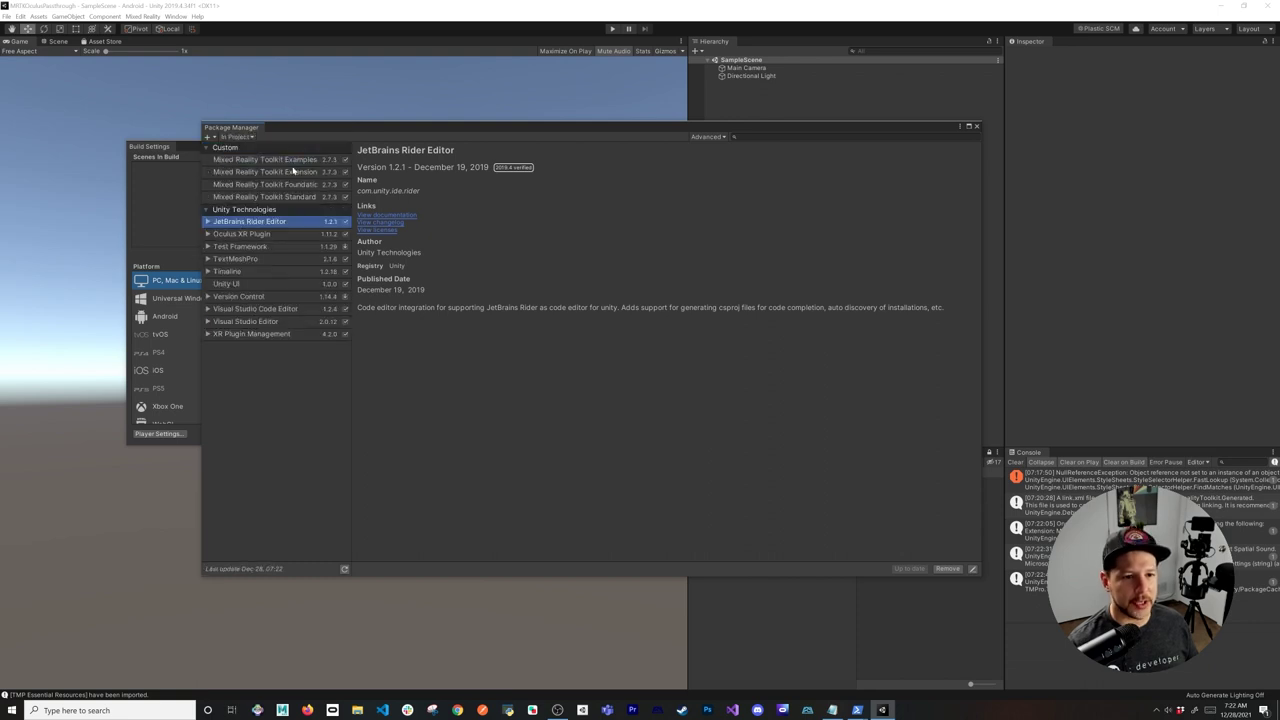
pyautogui.click(308, 161)
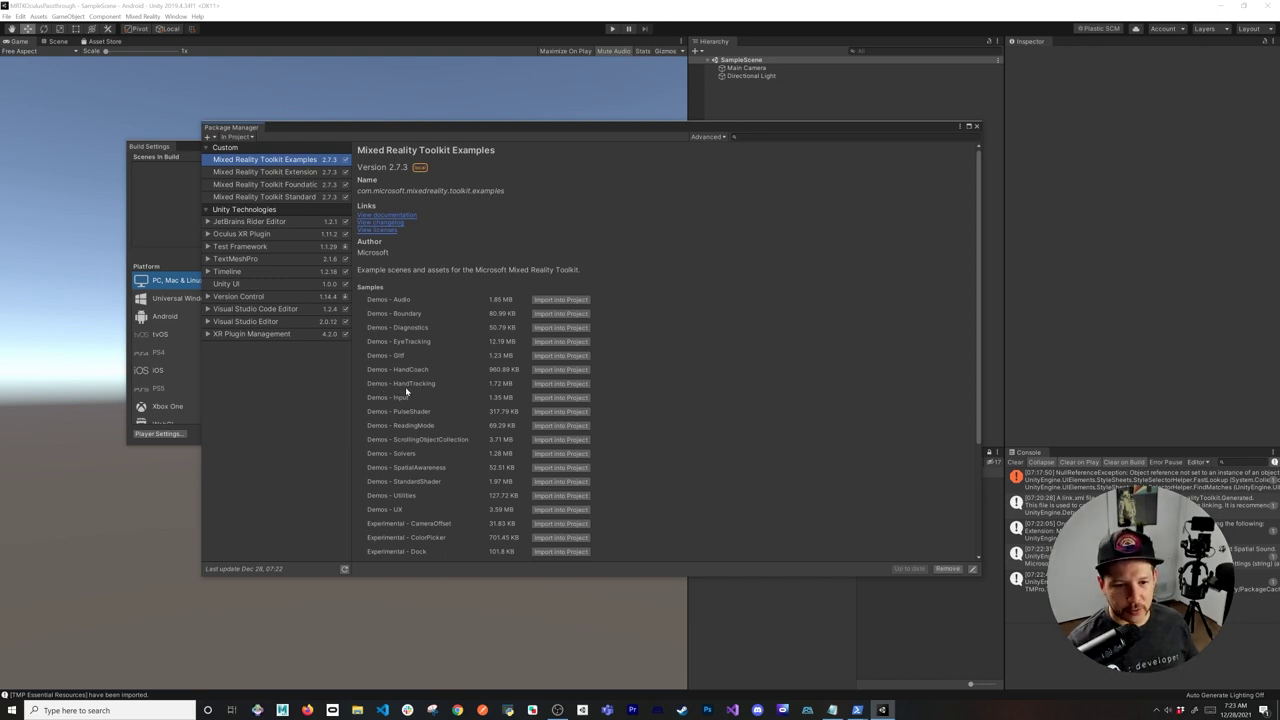
pyautogui.click(577, 384)
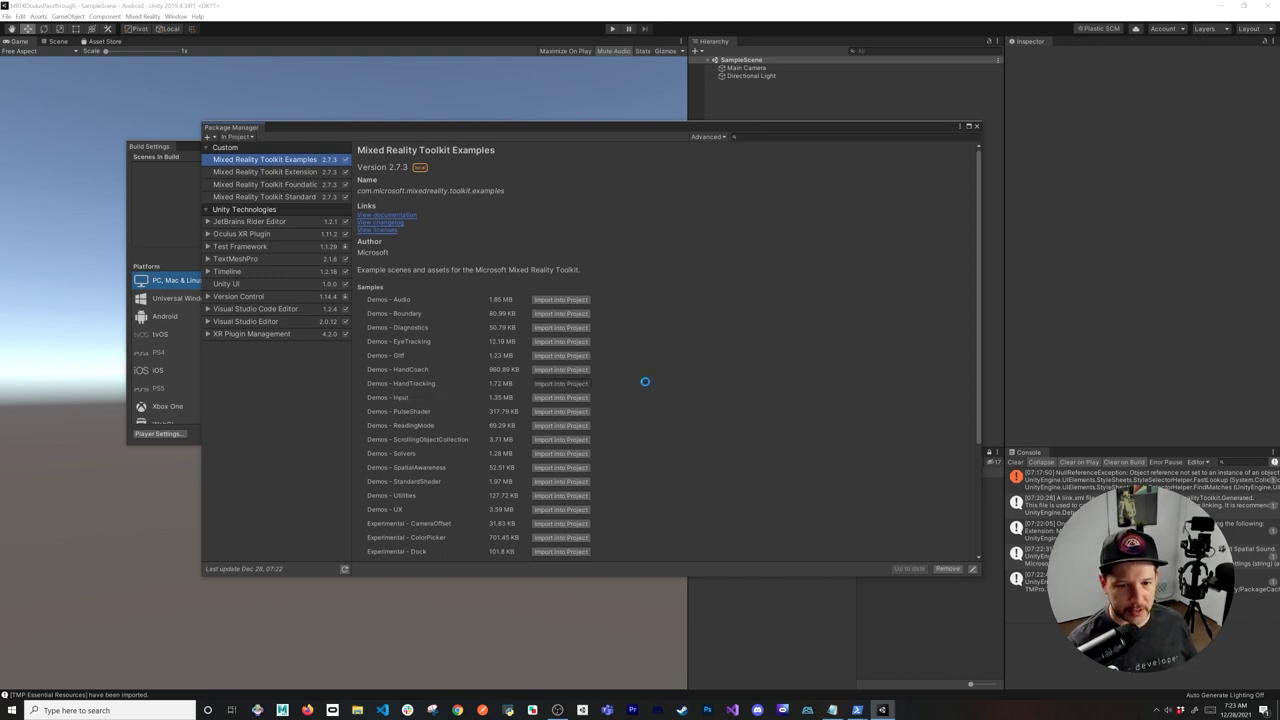
pyautogui.click(978, 130)
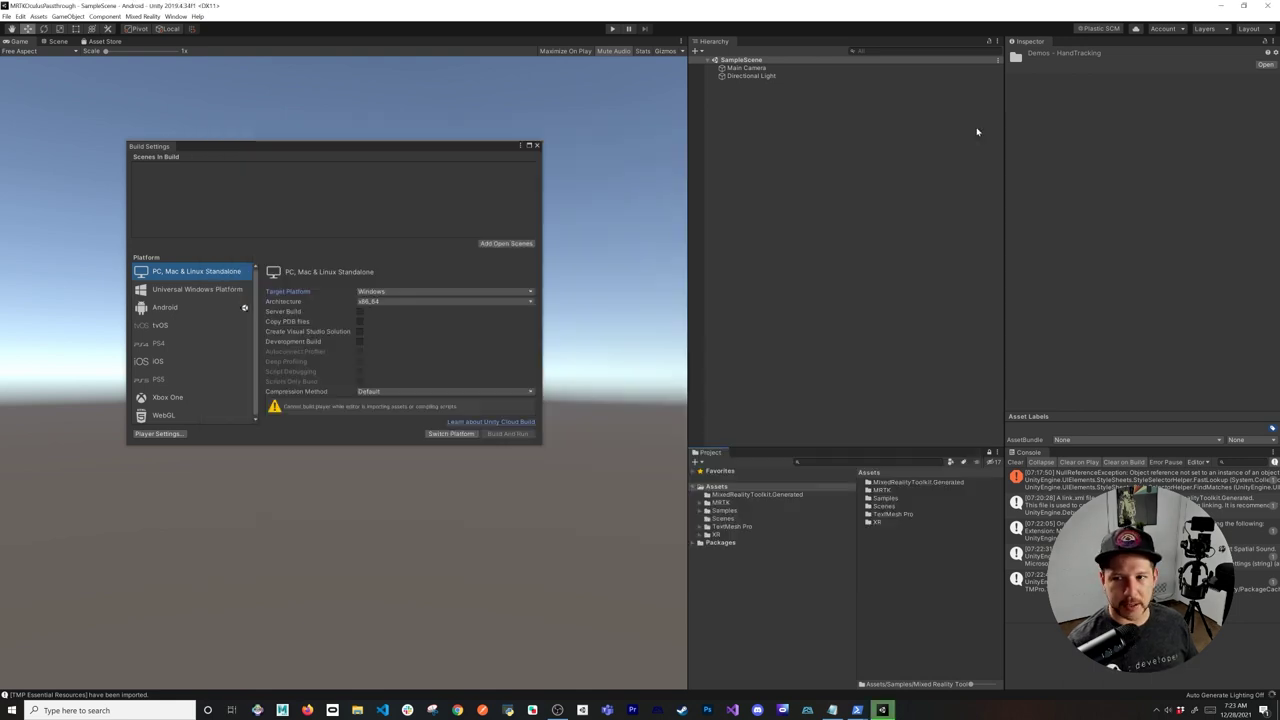
# Open the HandInteractionExamples scene from Samples > MRTK Examples > 2.7.3 > Demos - HandTracking > Scenes.
pyautogui.click(1015, 462)
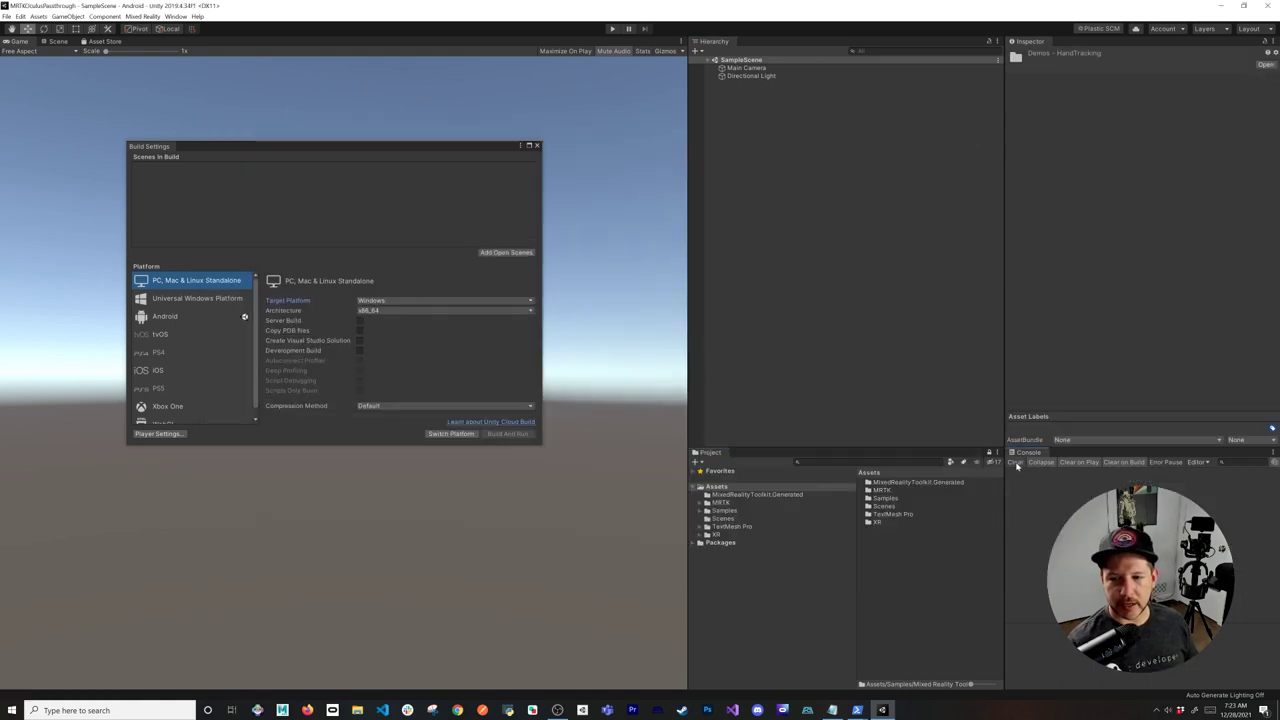
pyautogui.click(725, 511)
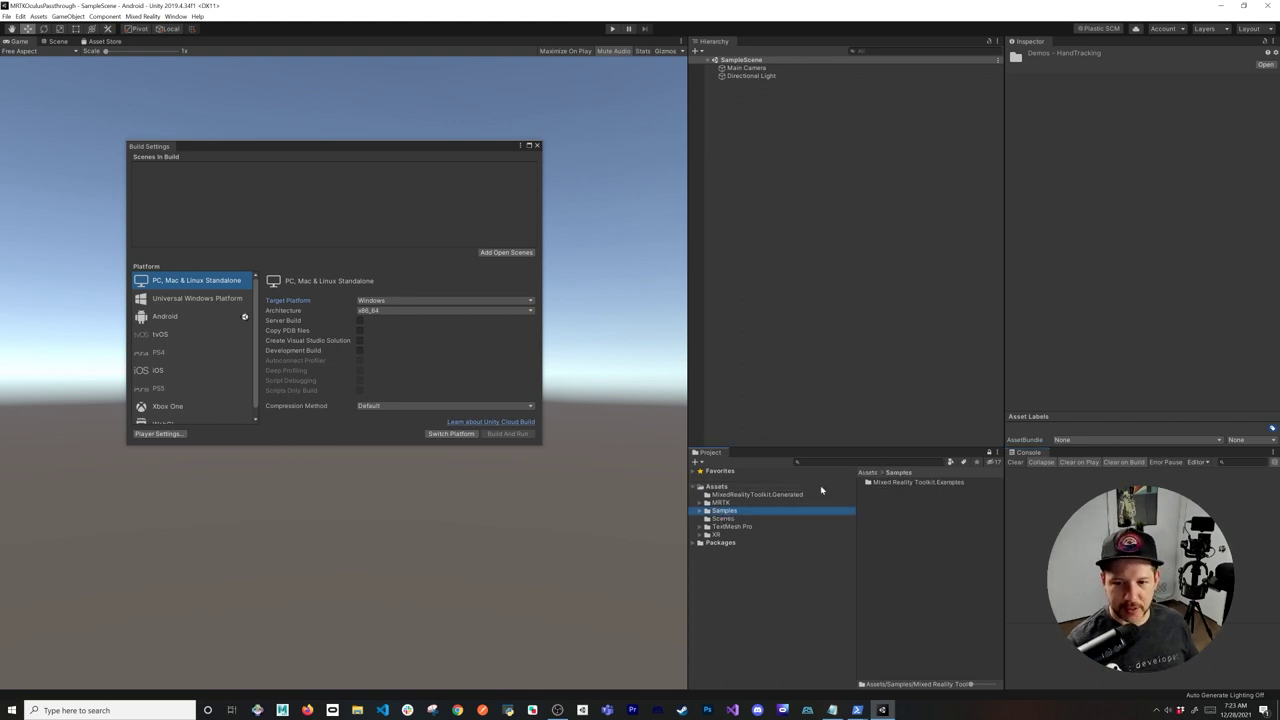
pyautogui.doubleClick(890, 485)
pyautogui.doubleClick(881, 483)
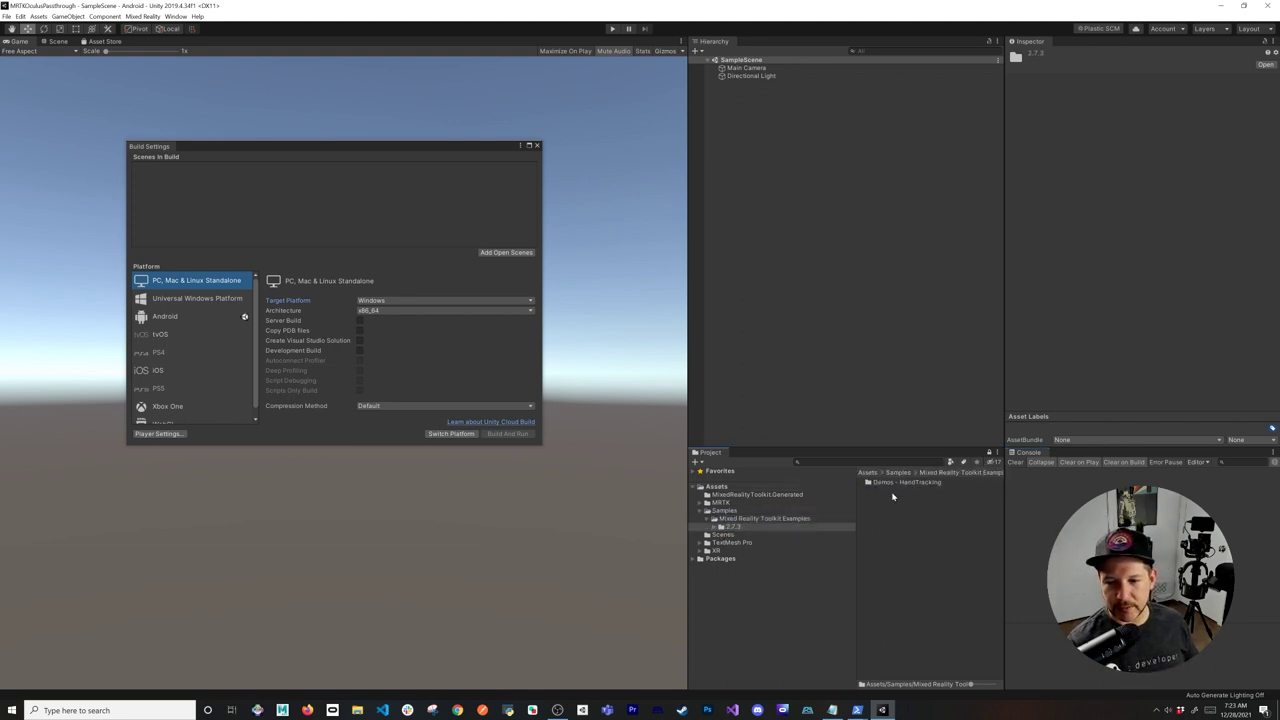
pyautogui.doubleClick(899, 483)
pyautogui.click(887, 490)
pyautogui.doubleClick(889, 491)
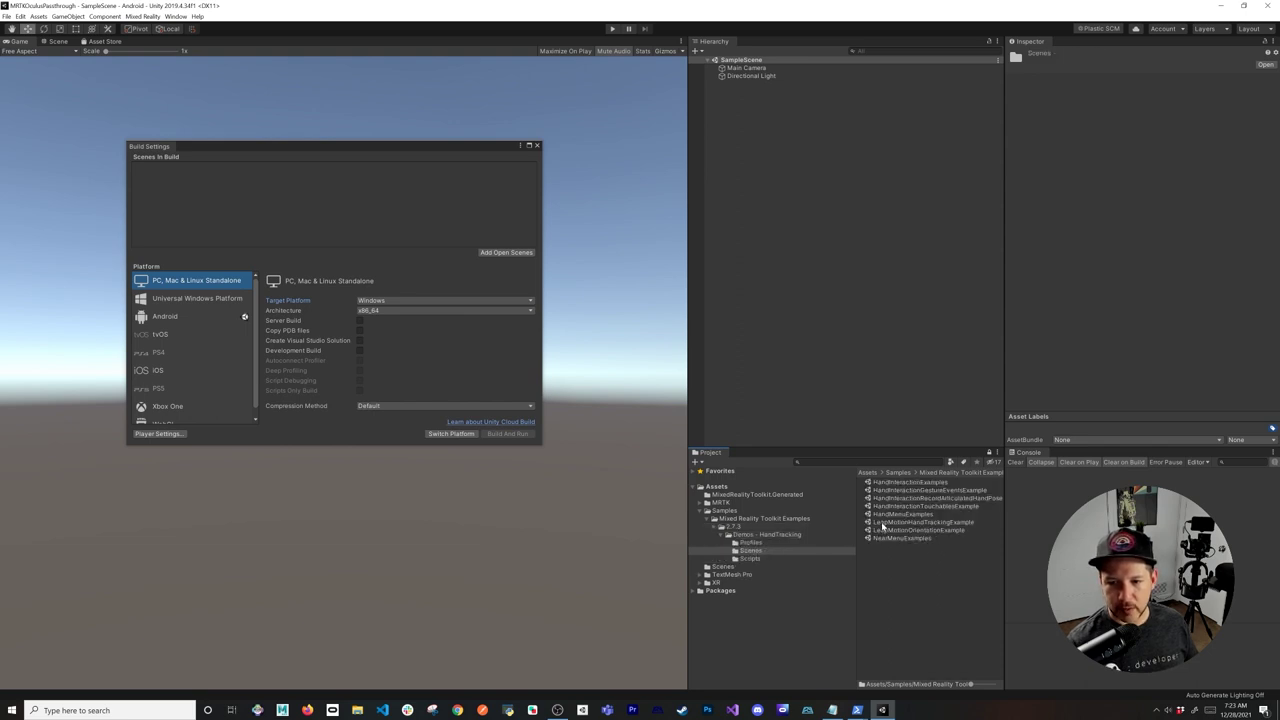
pyautogui.doubleClick(893, 483)
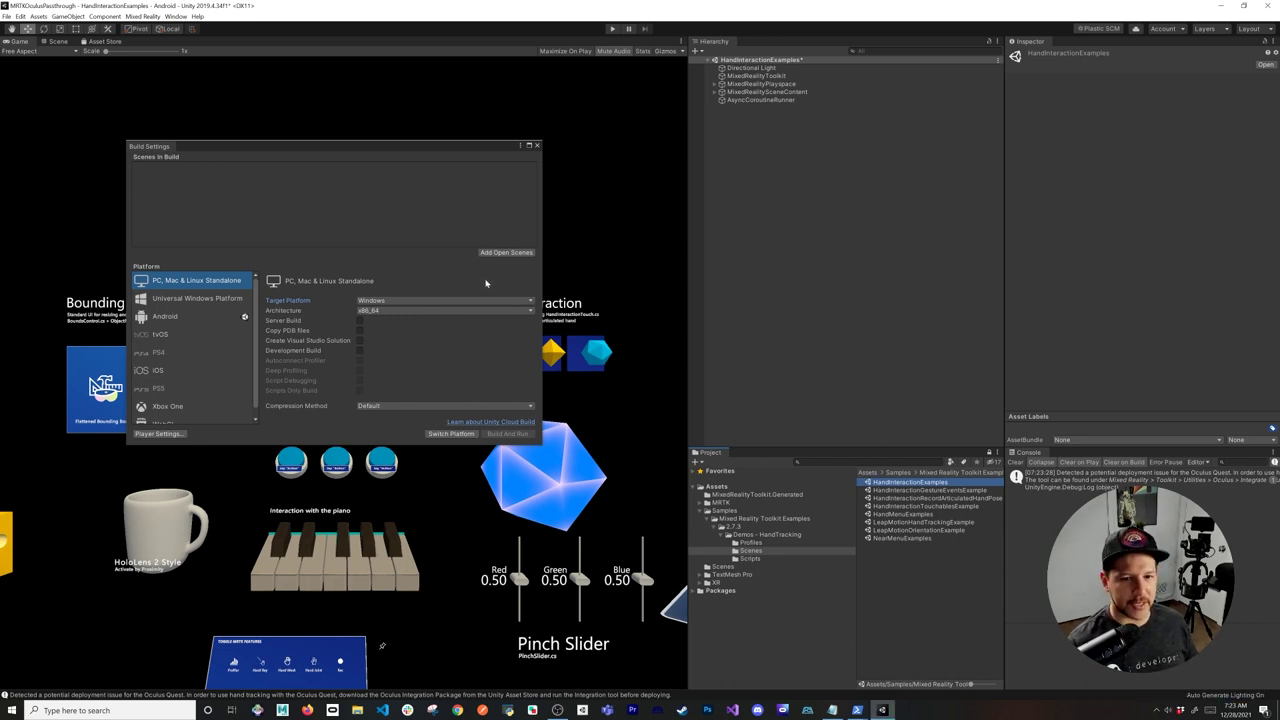
# Add the open scene to the build's scene list and close Build Settings.
pyautogui.click(500, 253)
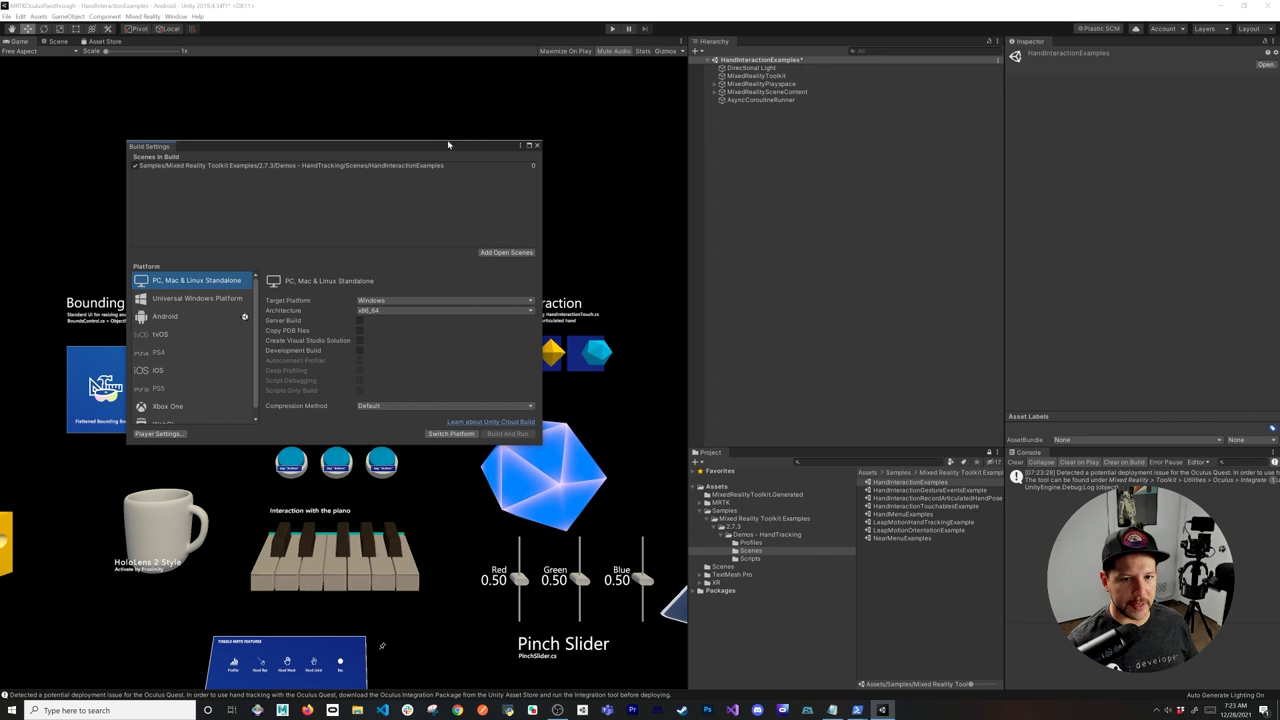
pyautogui.moveTo(446, 148); pyautogui.dragTo(549, 177)
pyautogui.click(644, 168)
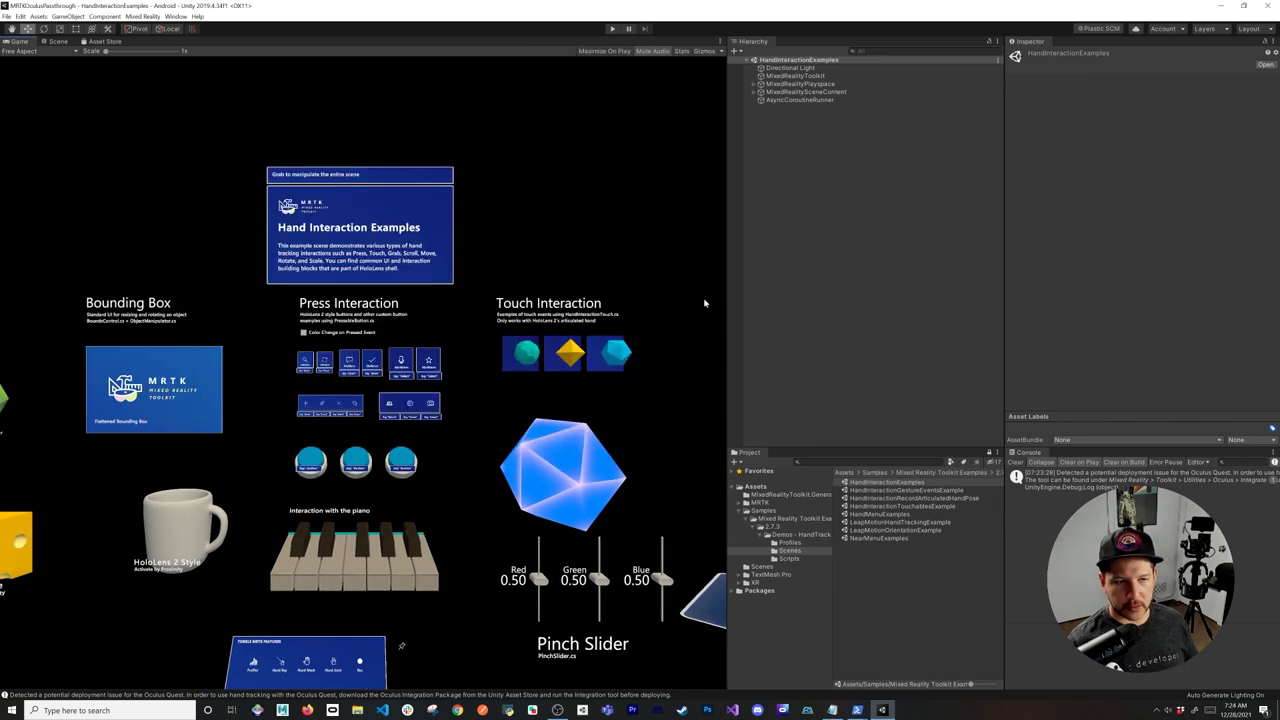
# Import all files of Oculus Integration 35.0.0 from My Assets in the Package Manager.
pyautogui.click(175, 16)
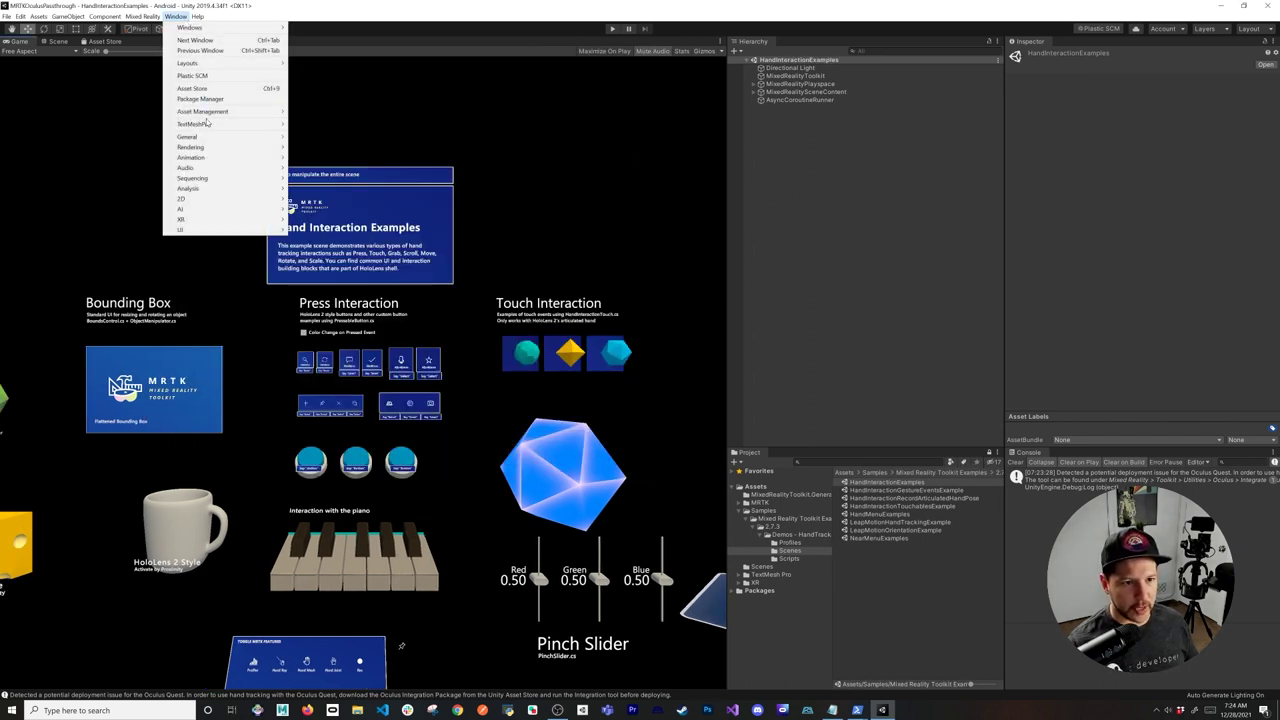
pyautogui.click(200, 99)
pyautogui.click(240, 136)
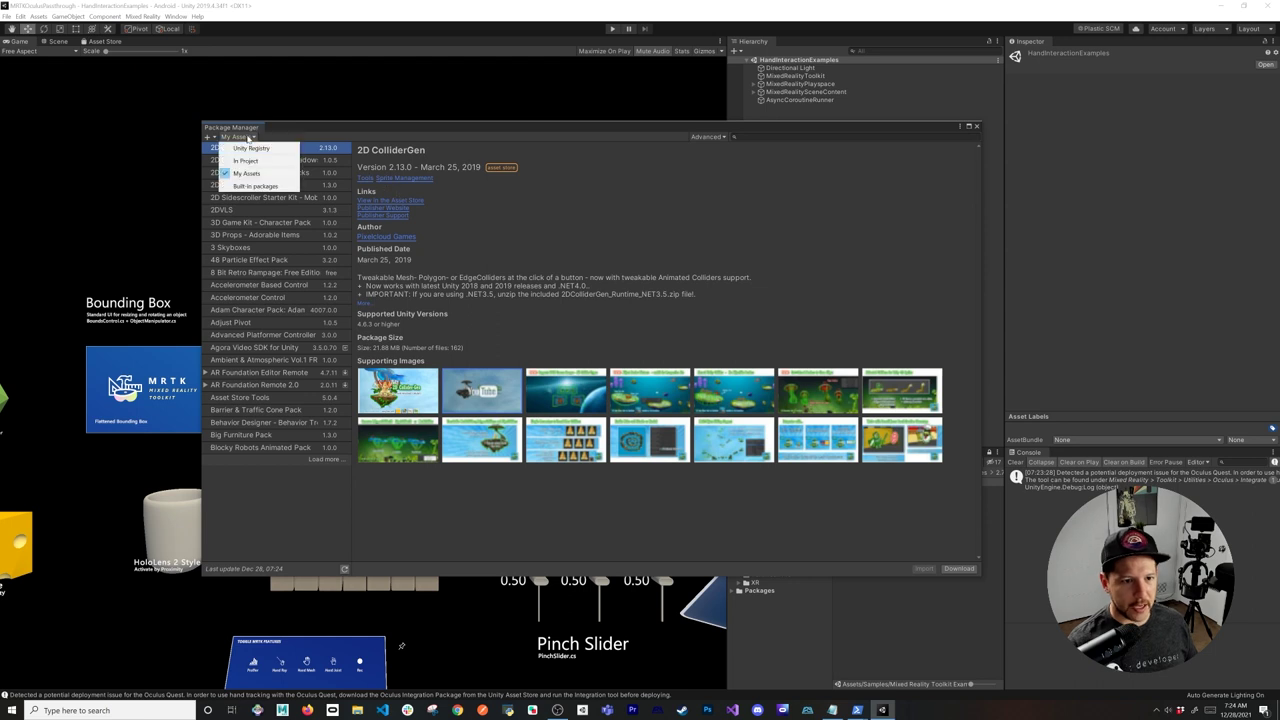
pyautogui.click(246, 174)
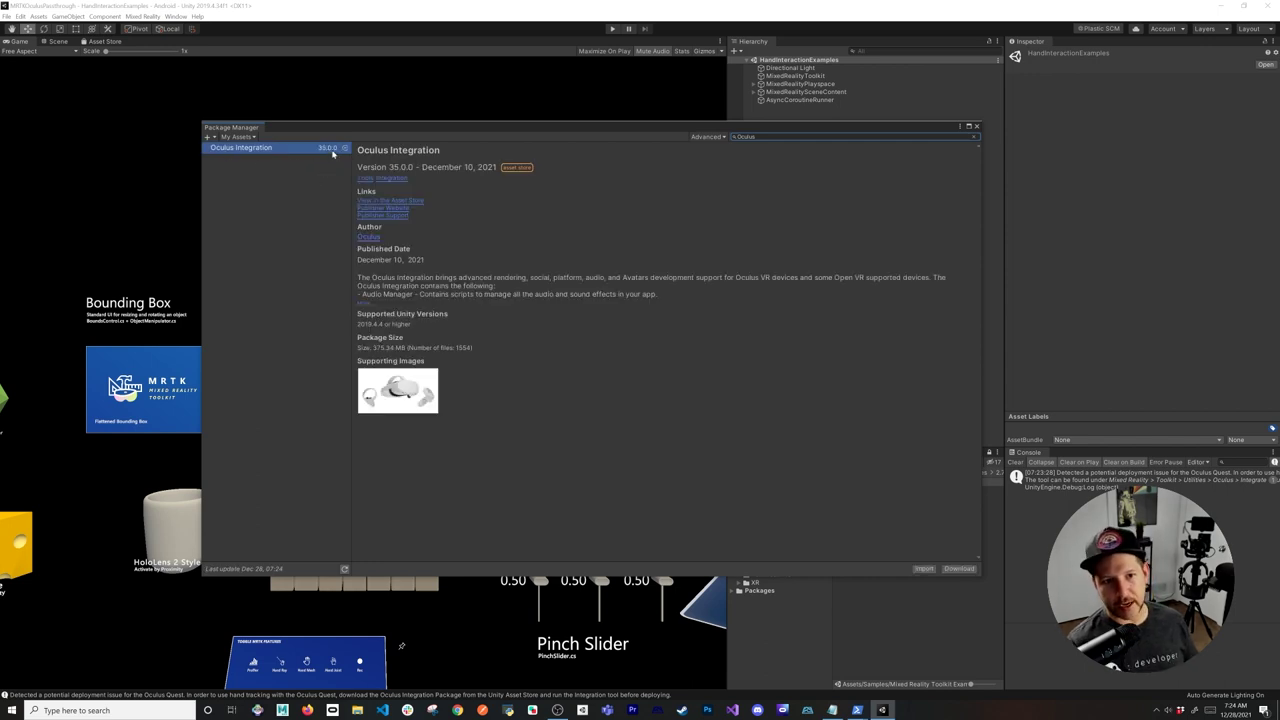
pyautogui.click(923, 568)
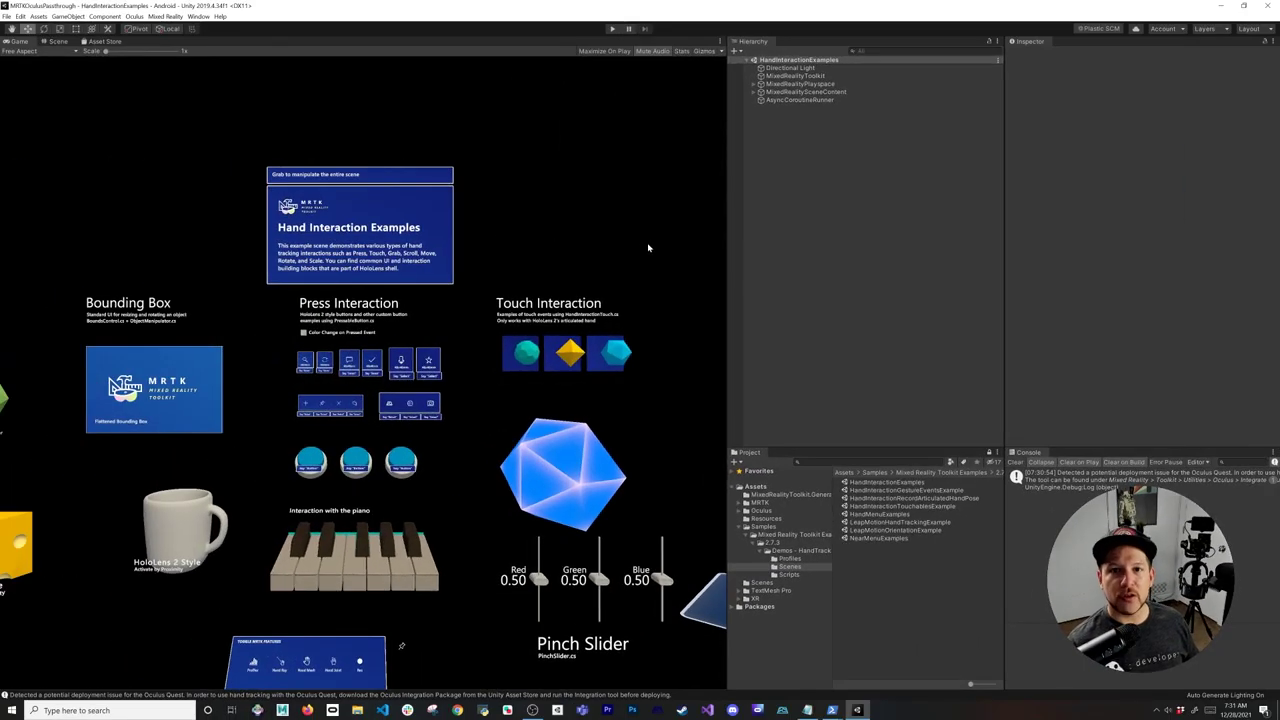
pyautogui.click(165, 17)
# Switch OVRPlugin to the OpenXR backend from the Oculus Tools menu.
pyautogui.moveTo(170, 27)
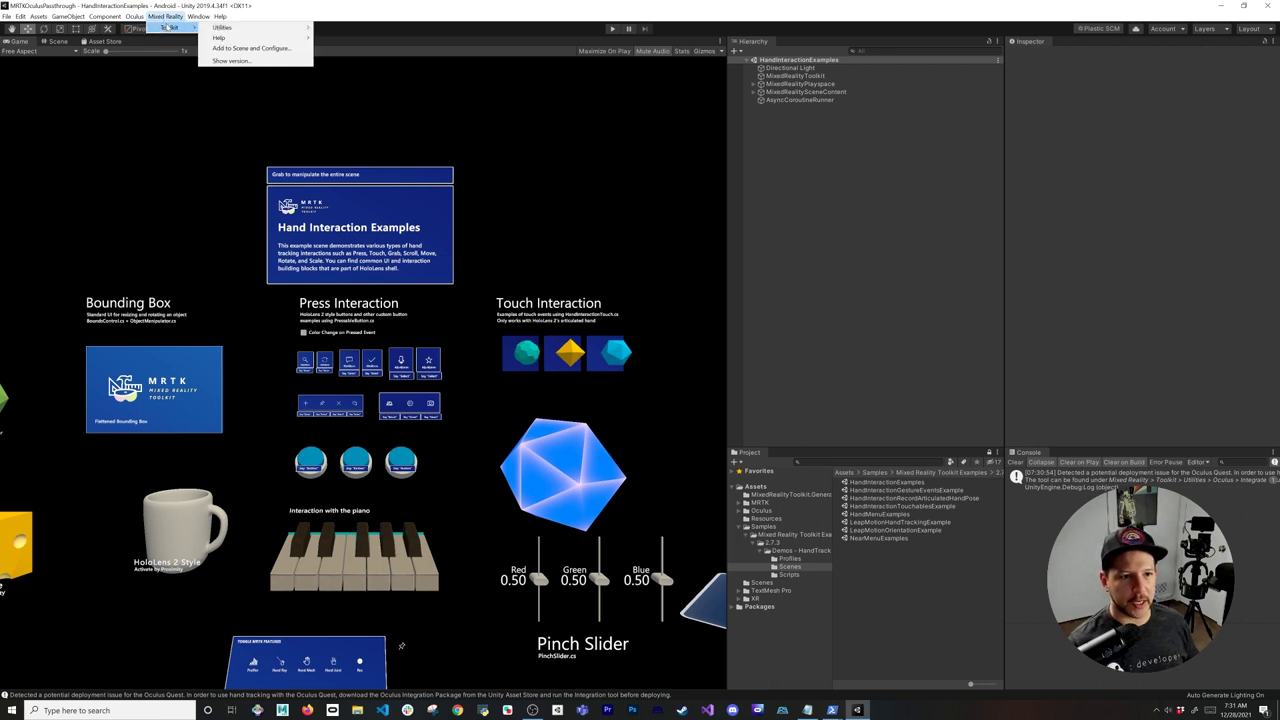
pyautogui.moveTo(225, 27)
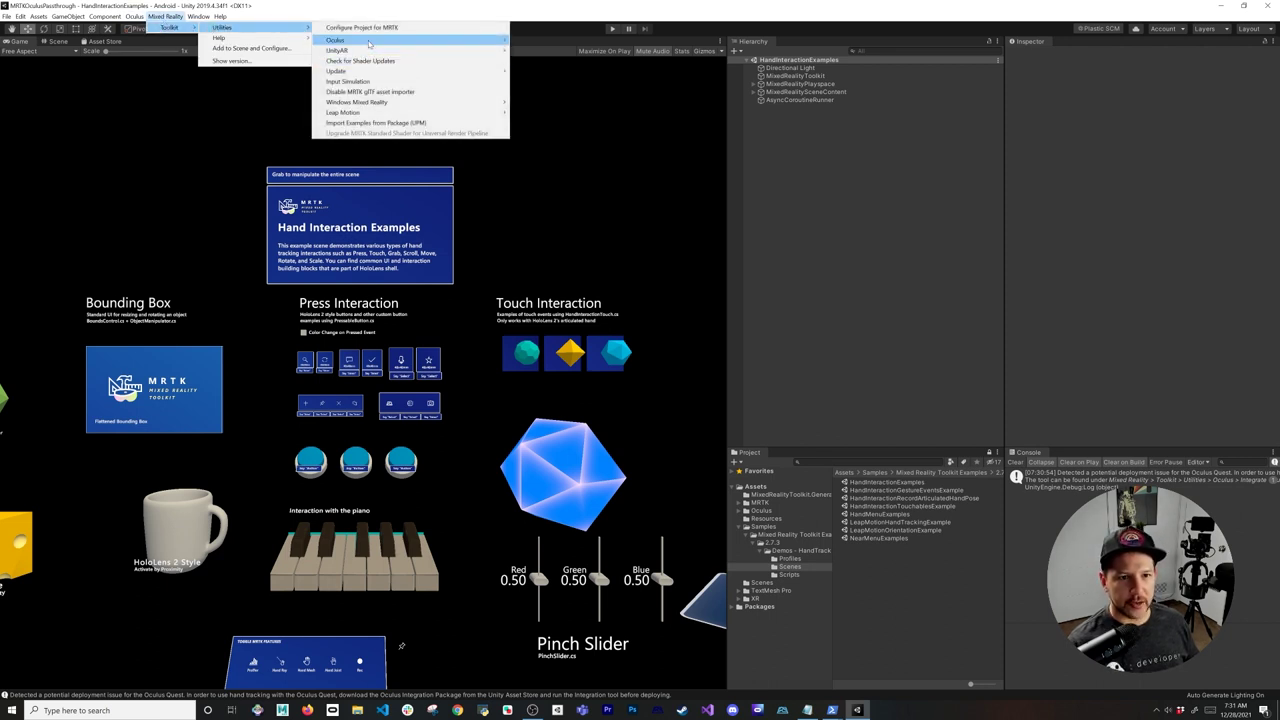
pyautogui.moveTo(380, 41)
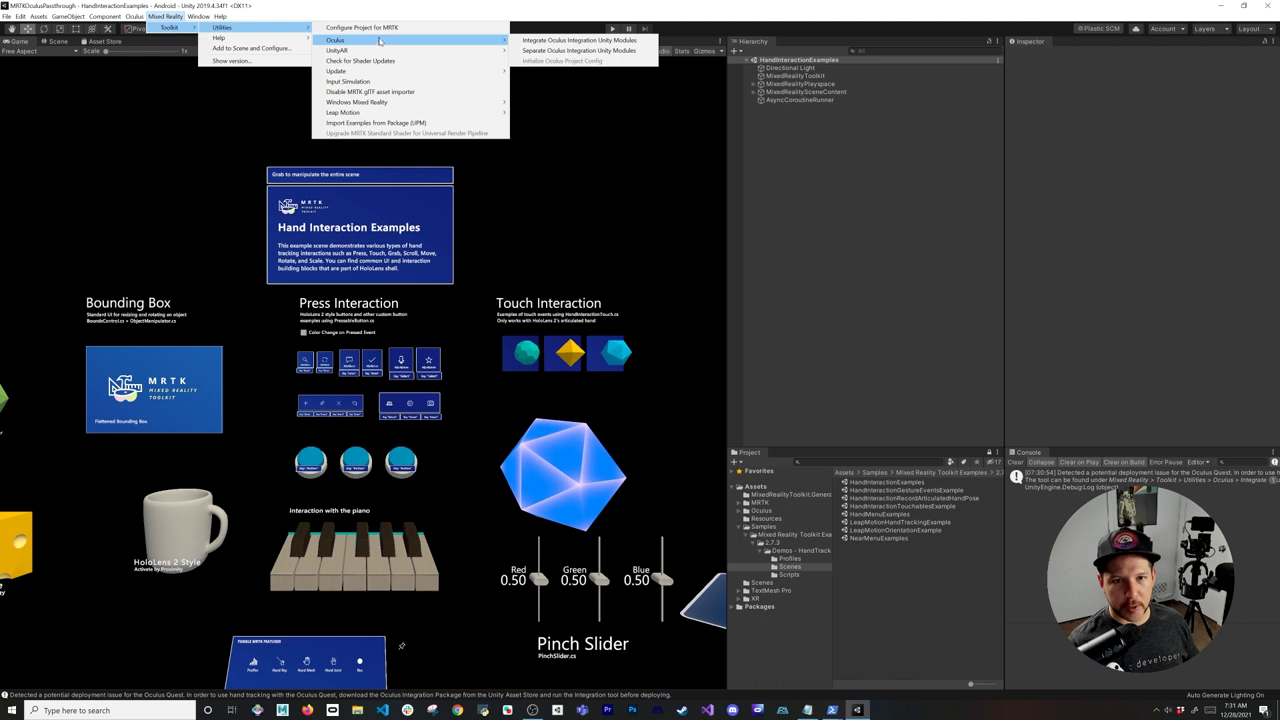
pyautogui.click(540, 41)
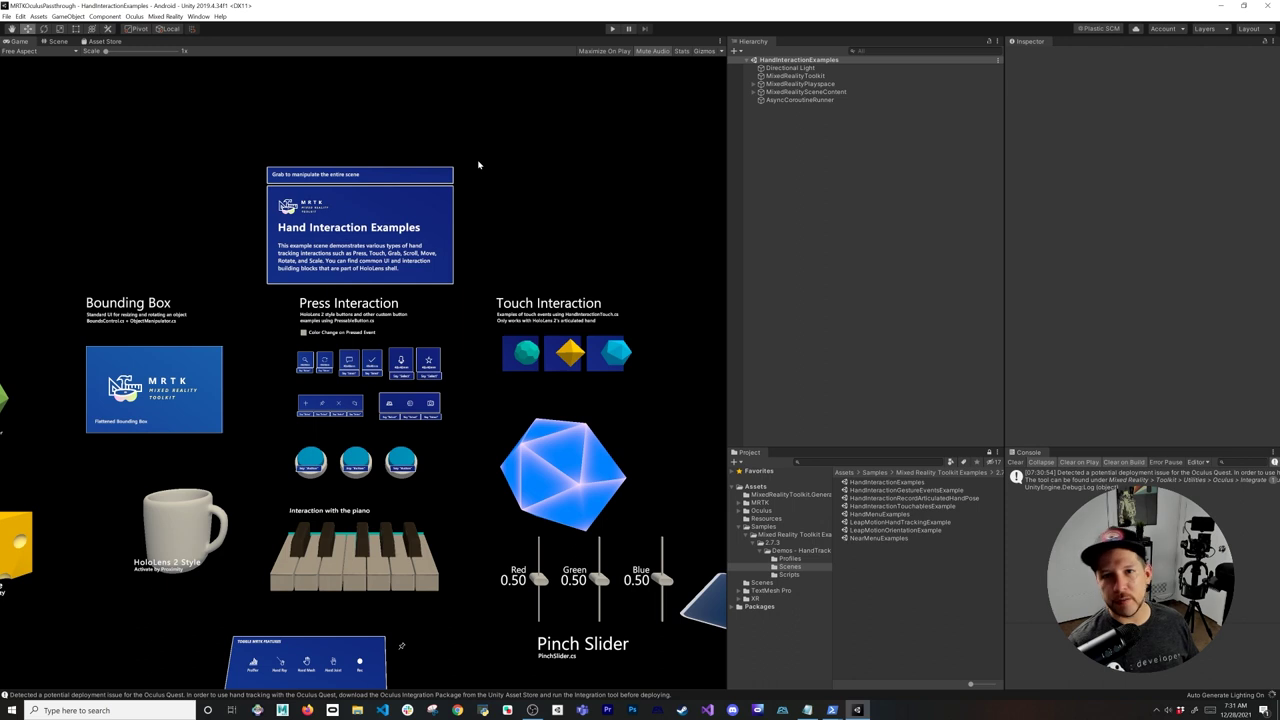
pyautogui.click(132, 17)
pyautogui.moveTo(172, 85)
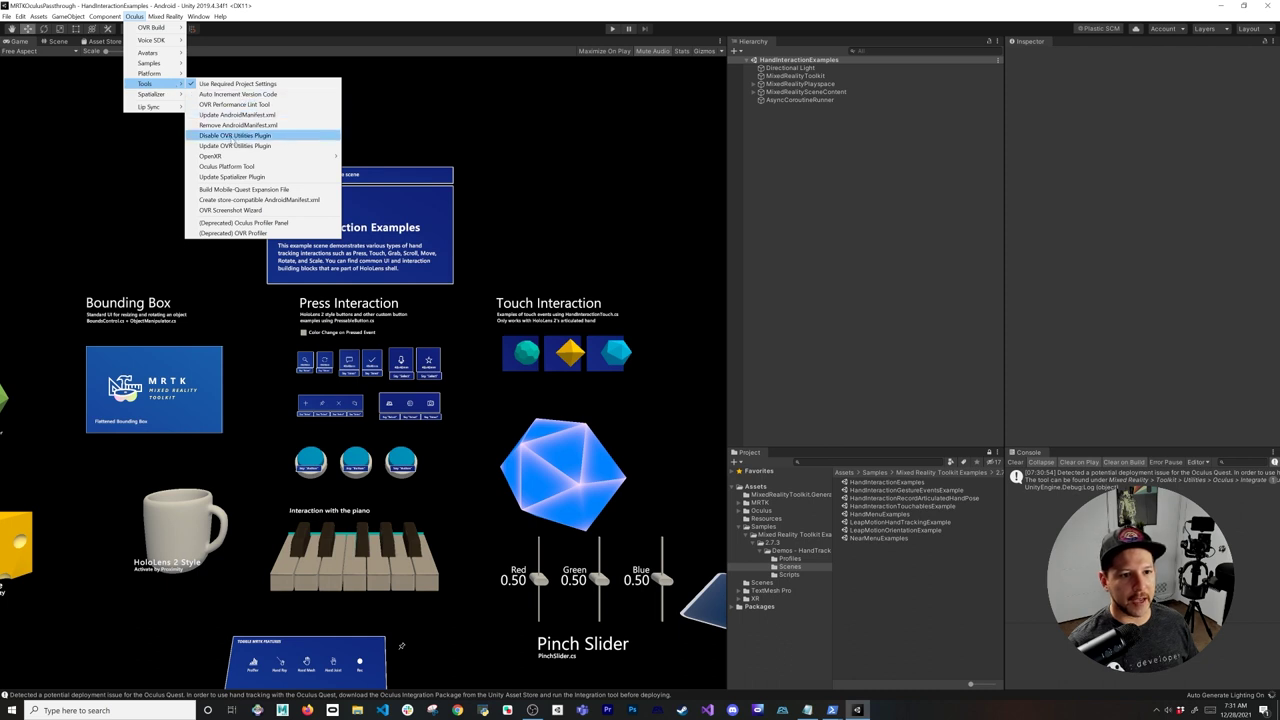
pyautogui.moveTo(228, 158)
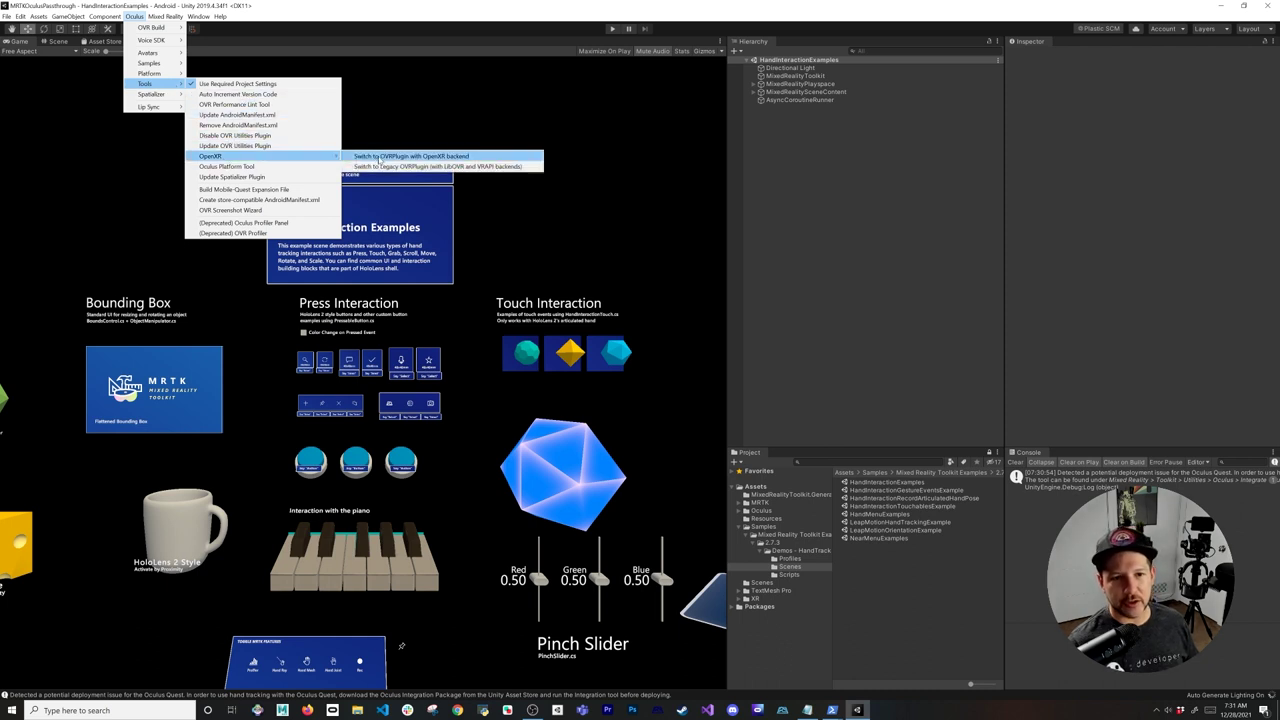
pyautogui.click(383, 158)
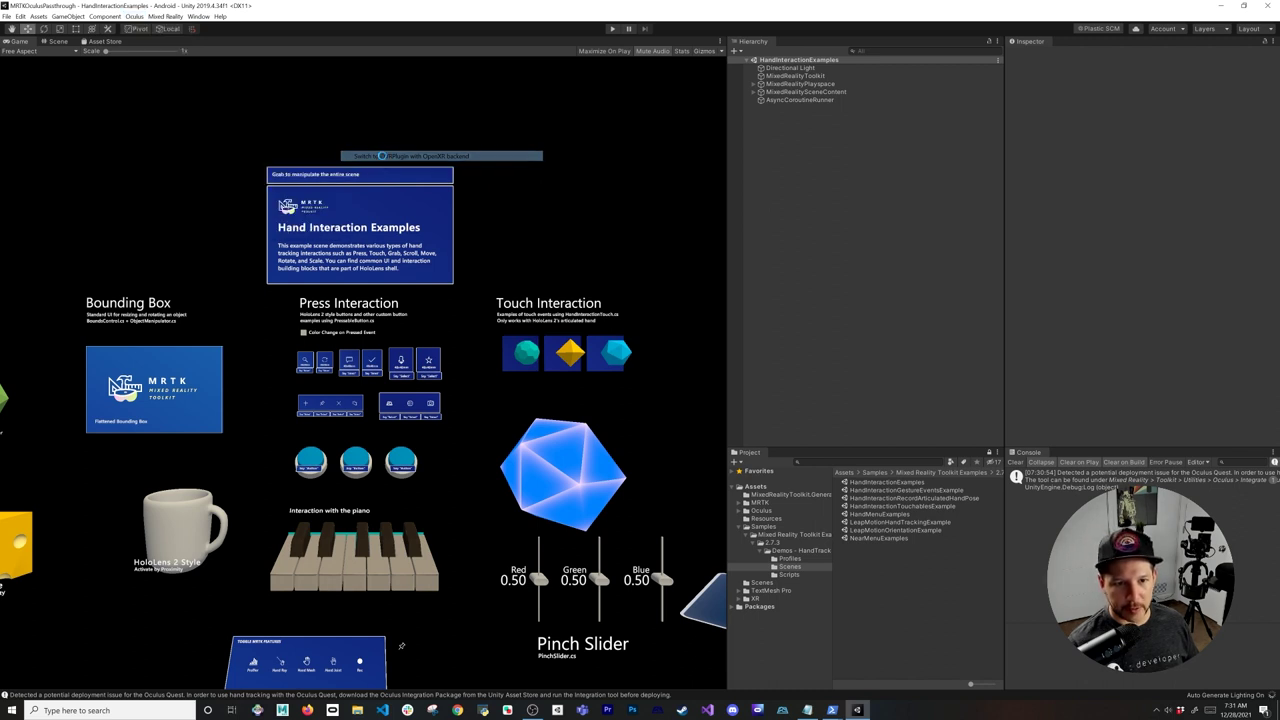
# In Assets/Oculus OculusProjectConfig, tick Passthrough Capability Enabled and choose Controllers And Hands hand tracking.
pyautogui.click(763, 511)
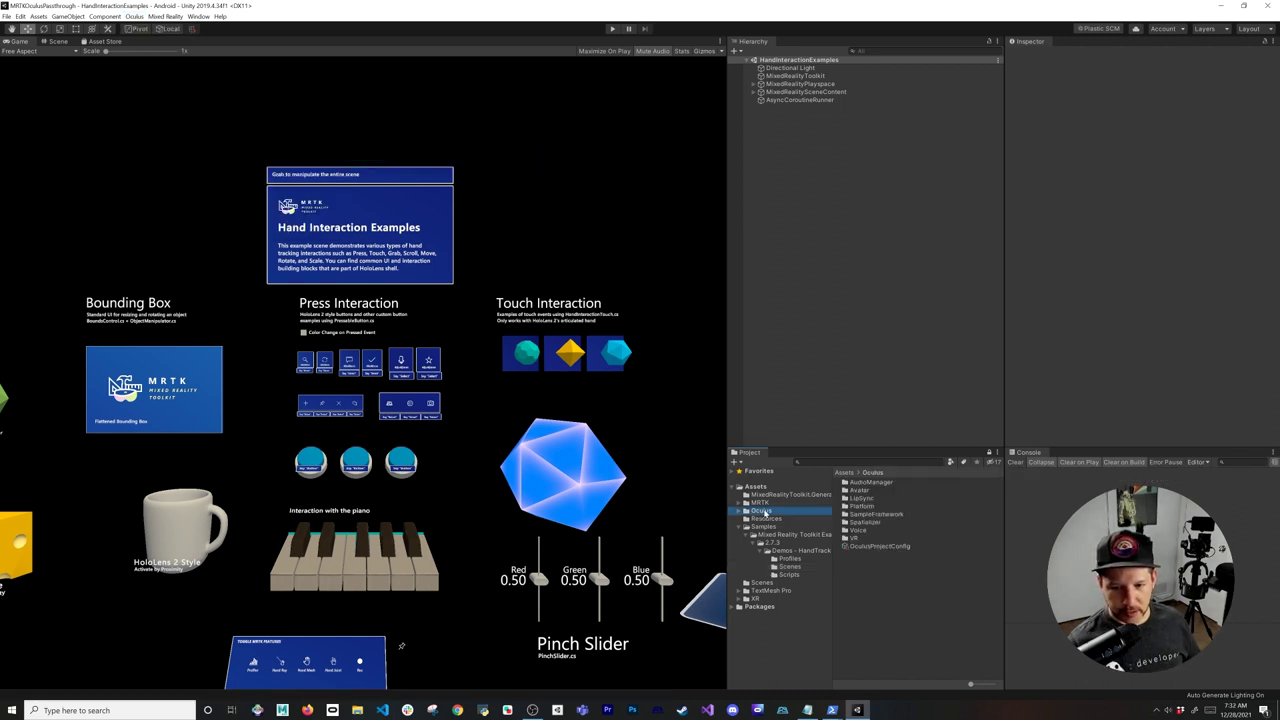
pyautogui.click(868, 547)
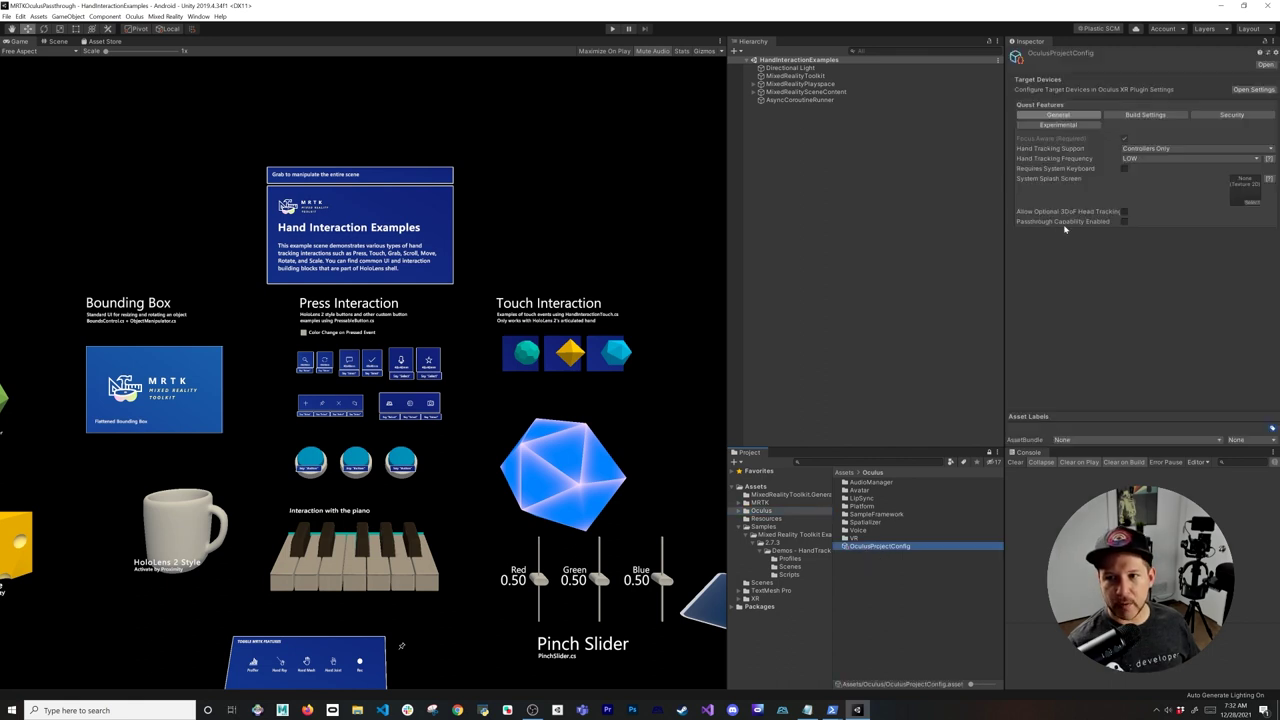
pyautogui.click(1124, 222)
pyautogui.click(1130, 148)
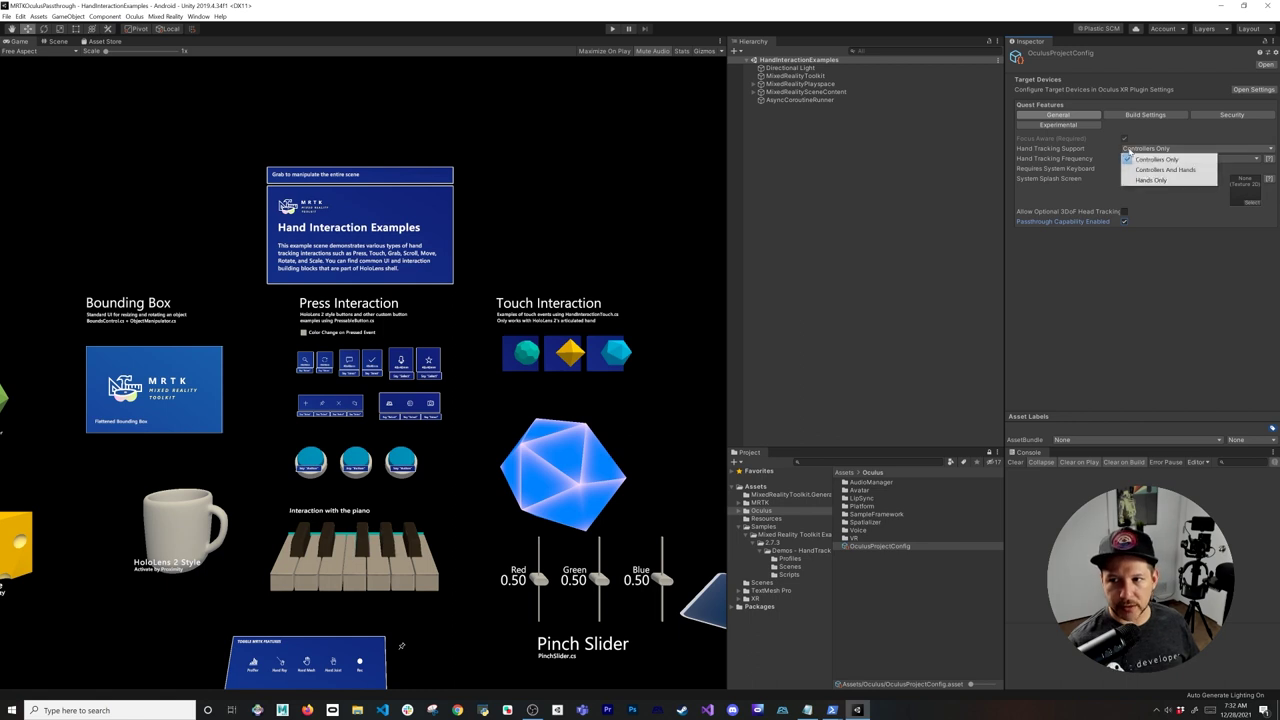
pyautogui.click(1136, 170)
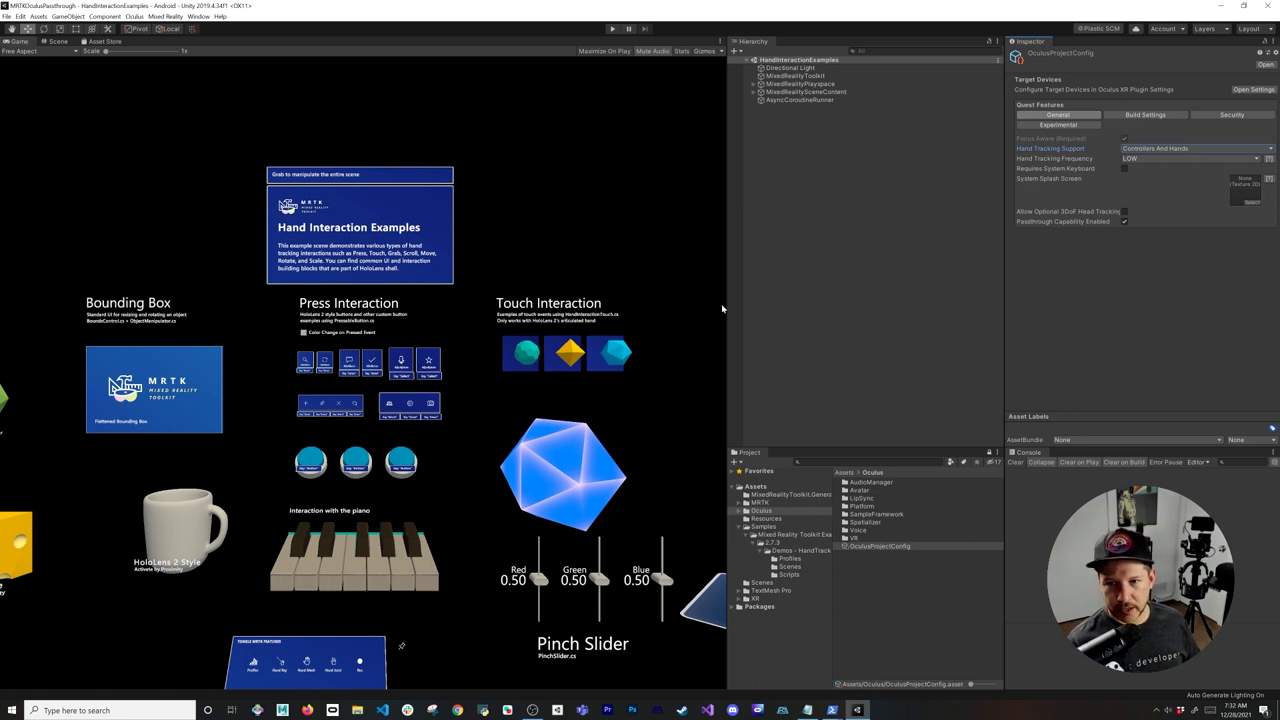
# Clone DefaultMixedRealityToolkitConfigurationProfile on MixedRealityToolkit as OculusMixedRealityToolkitConfigurationProfile.
pyautogui.click(771, 77)
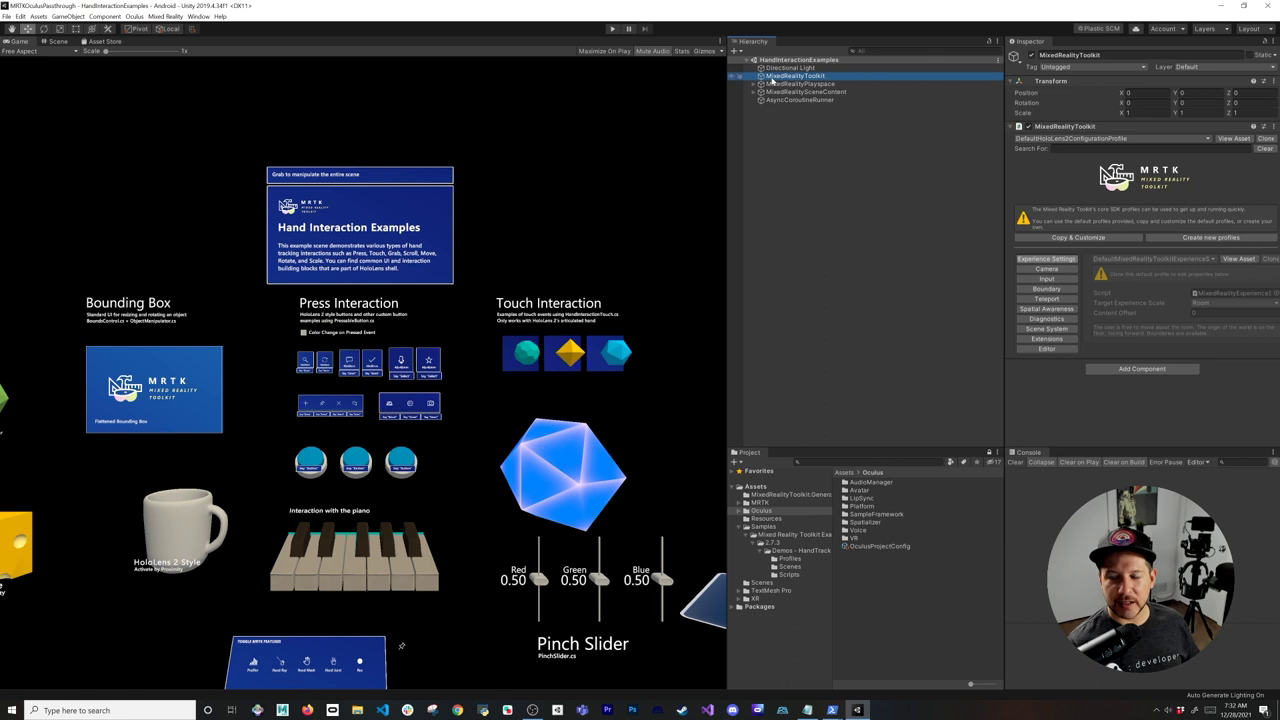
pyautogui.moveTo(1005, 252); pyautogui.dragTo(930, 252)
pyautogui.click(958, 139)
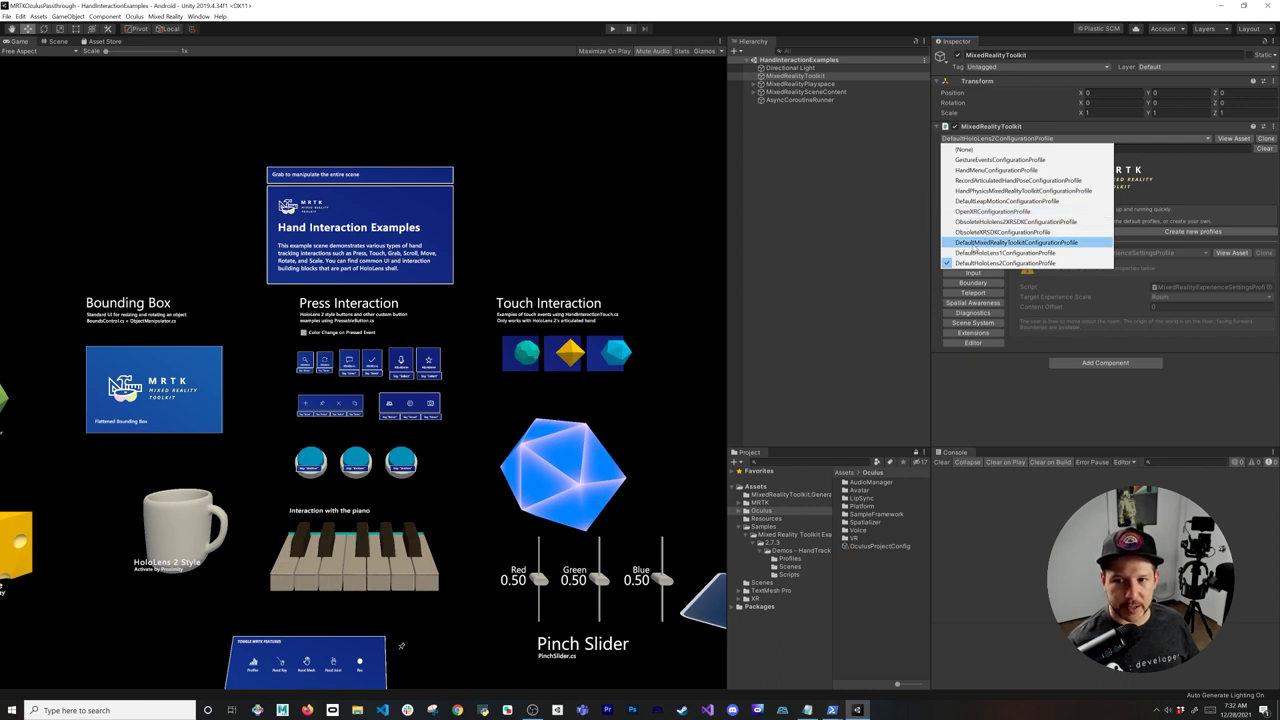
pyautogui.click(973, 243)
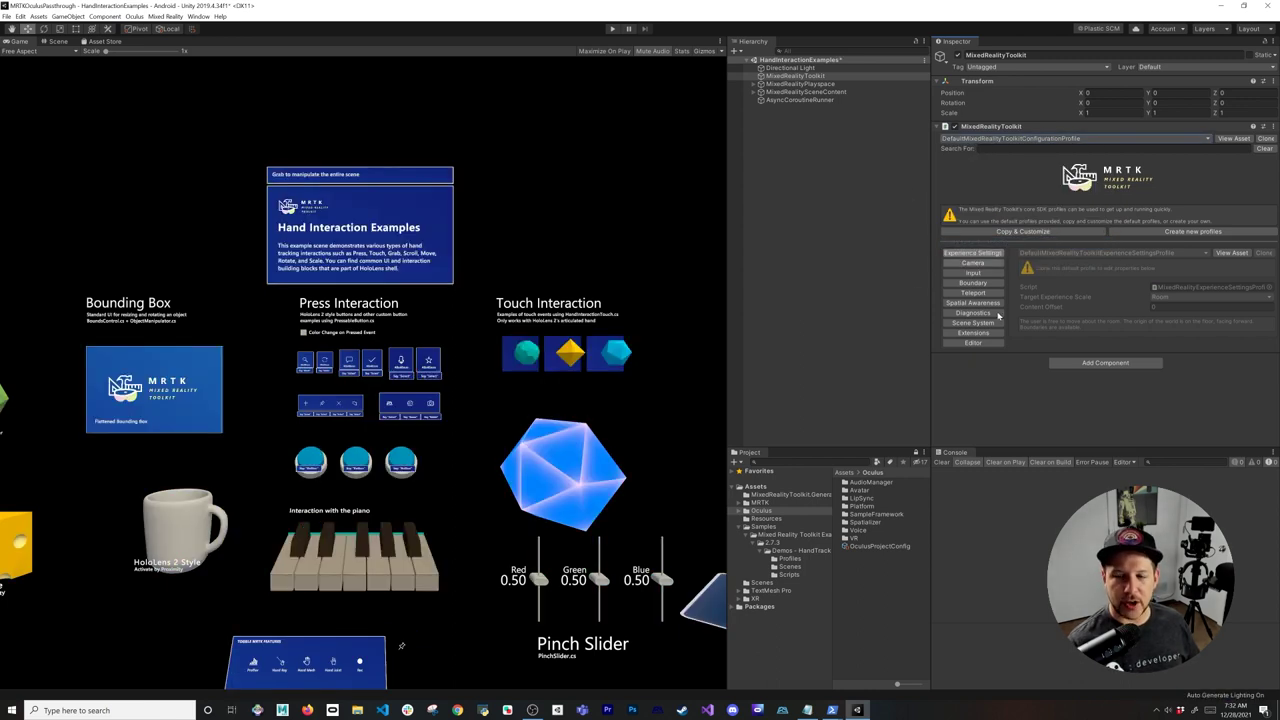
pyautogui.click(1263, 139)
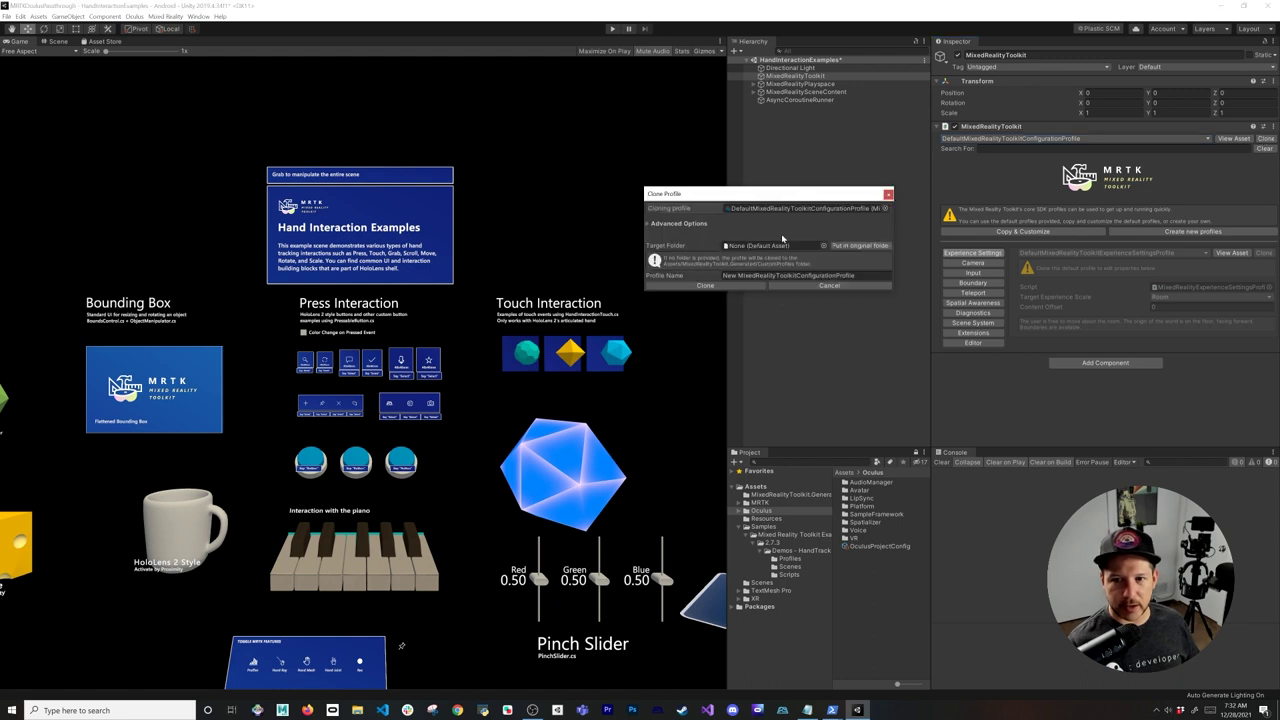
pyautogui.write('Oculus')
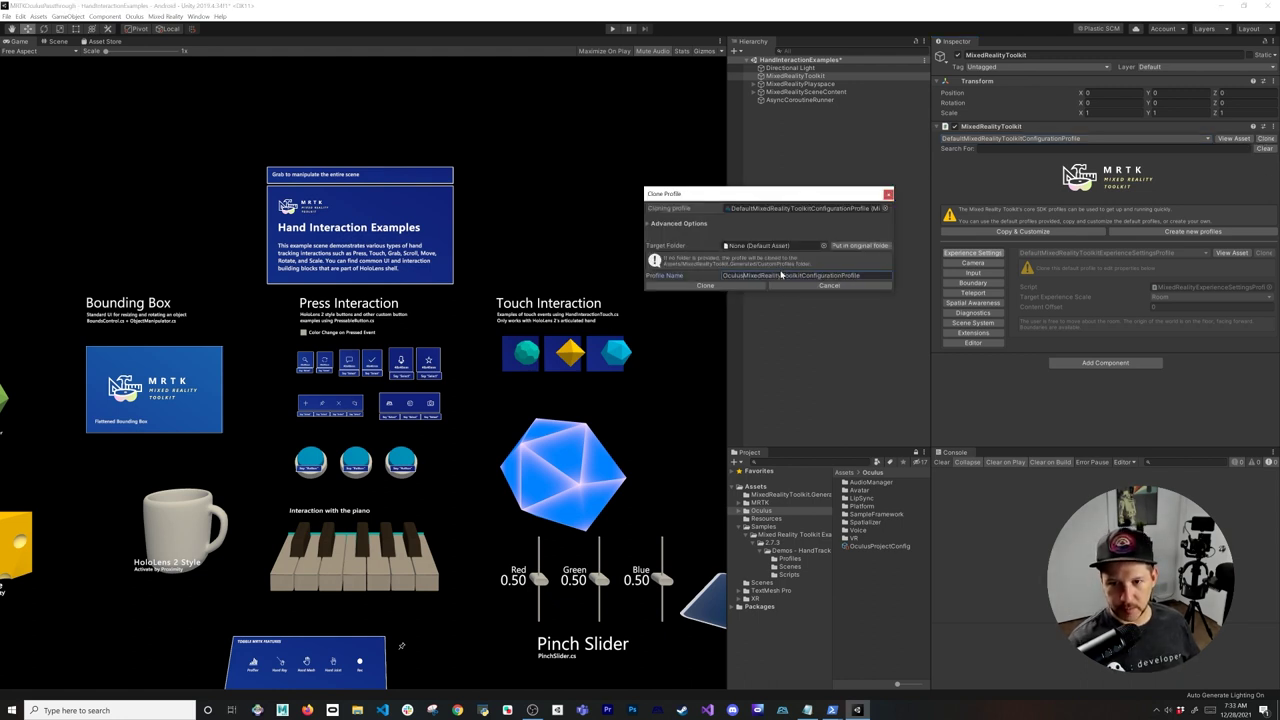
pyautogui.click(705, 285)
pyautogui.click(975, 221)
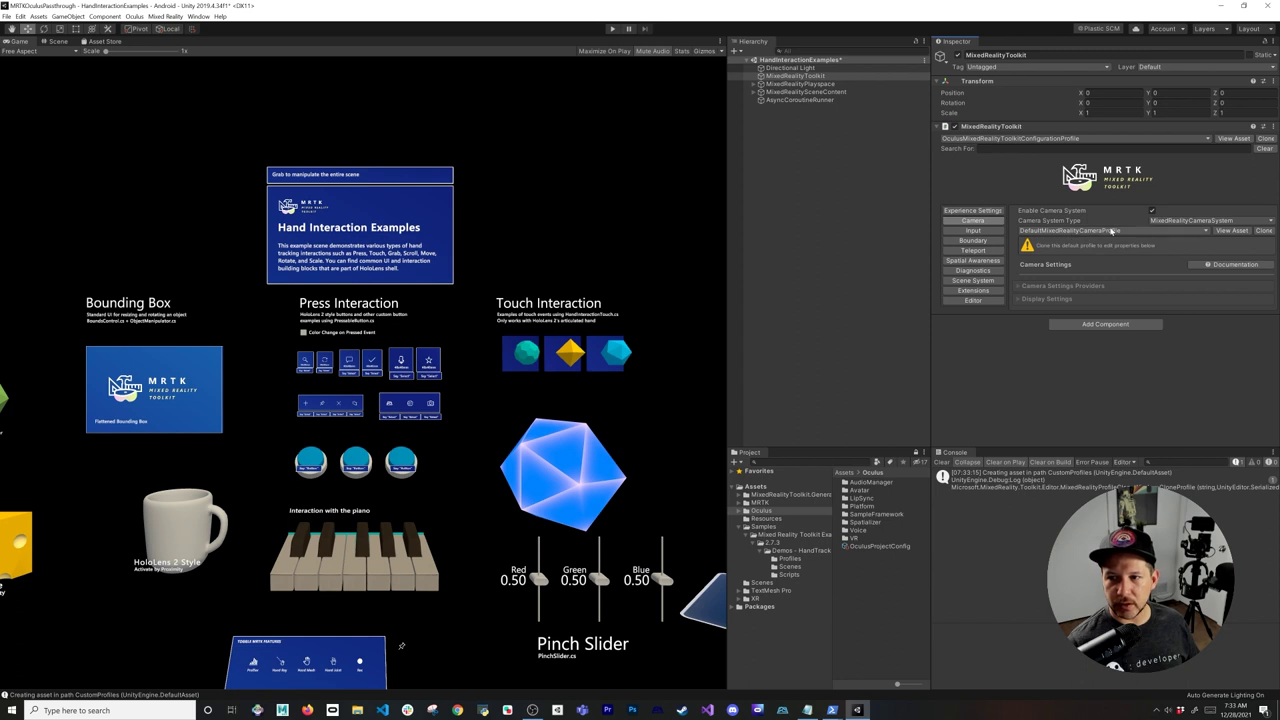
# Clone the default camera profile as OculusMixedRealityCameraProfile.
pyautogui.click(1264, 231)
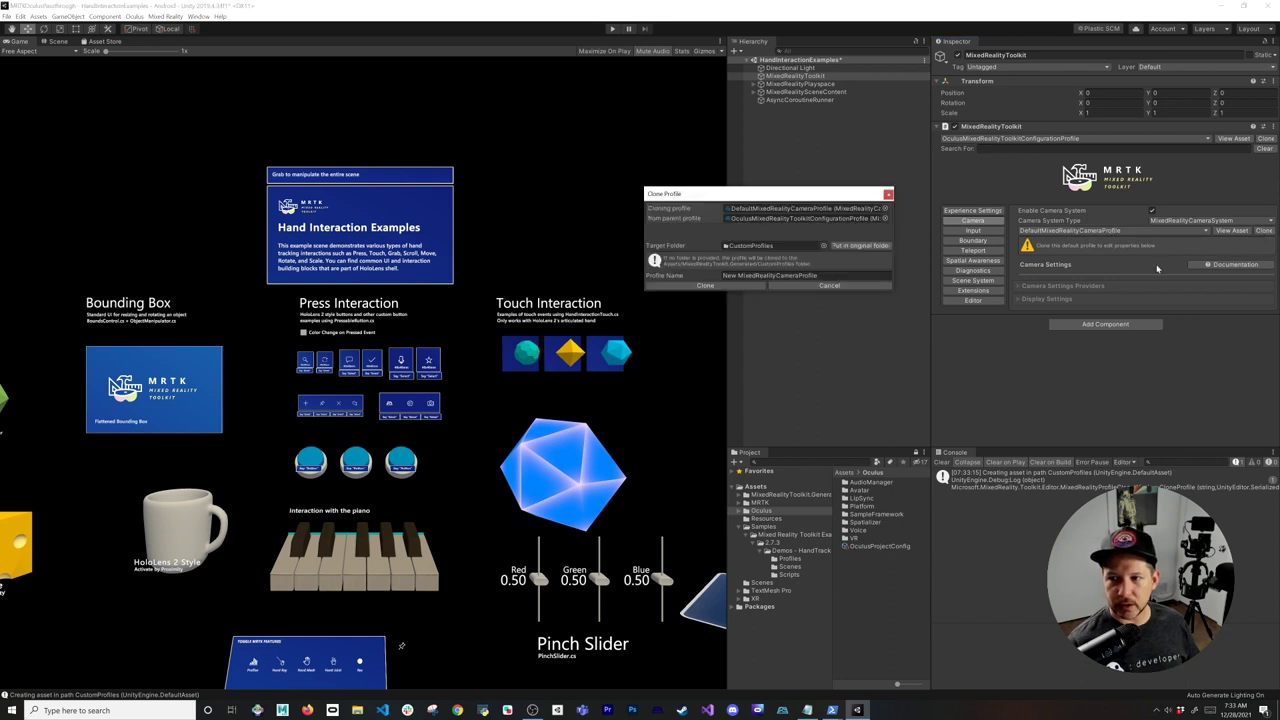
pyautogui.press('Home')
pyautogui.press('Delete')
pyautogui.press('Delete')
pyautogui.press('Delete')
pyautogui.press('Delete')
pyautogui.write('Oculus')
pyautogui.click(753, 288)
# Set Opaque Clear Flags to Color with a 0-alpha background, and begin cloning the input profile.
pyautogui.click(1042, 278)
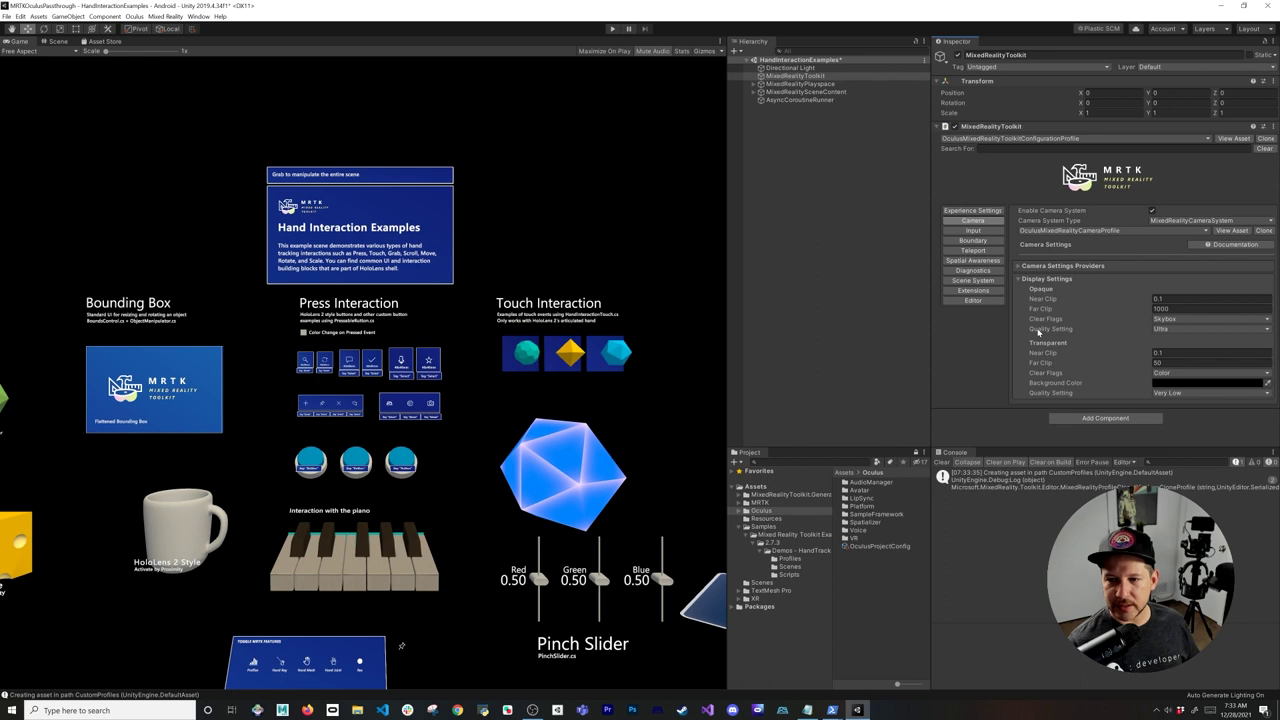
pyautogui.click(1160, 318)
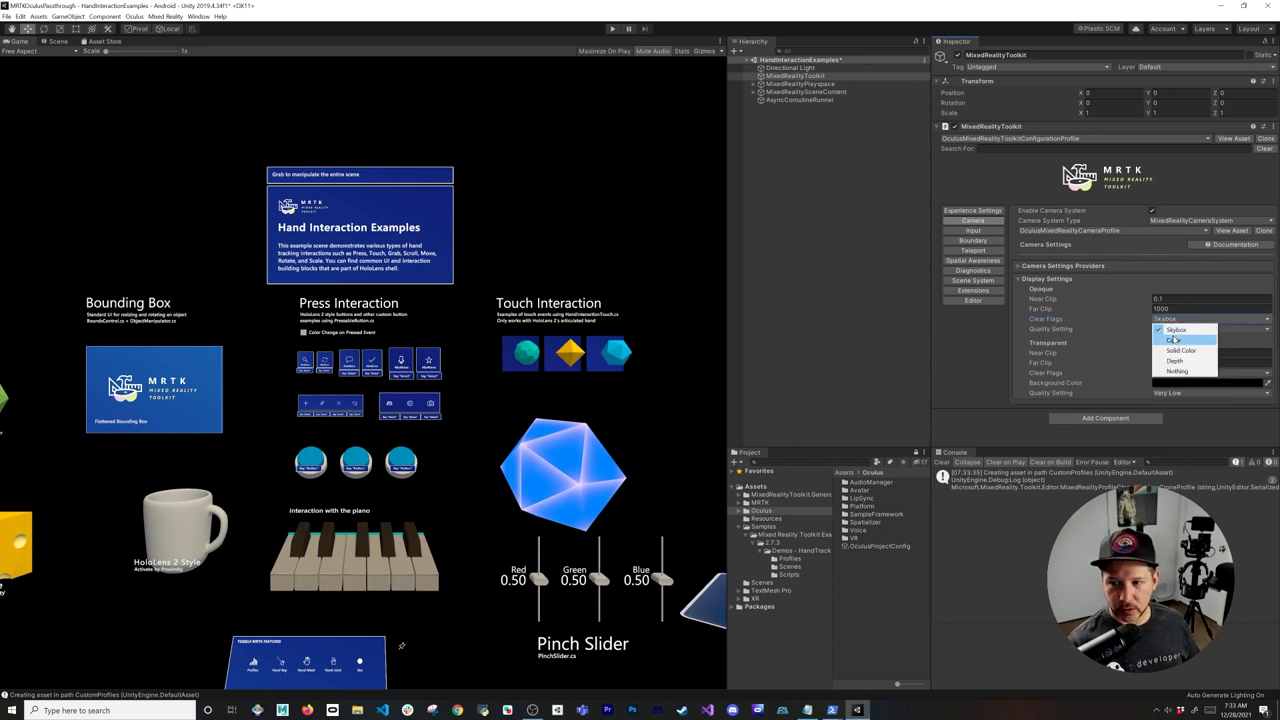
pyautogui.click(1170, 340)
pyautogui.click(1173, 332)
pyautogui.moveTo(1070, 345); pyautogui.dragTo(990, 348)
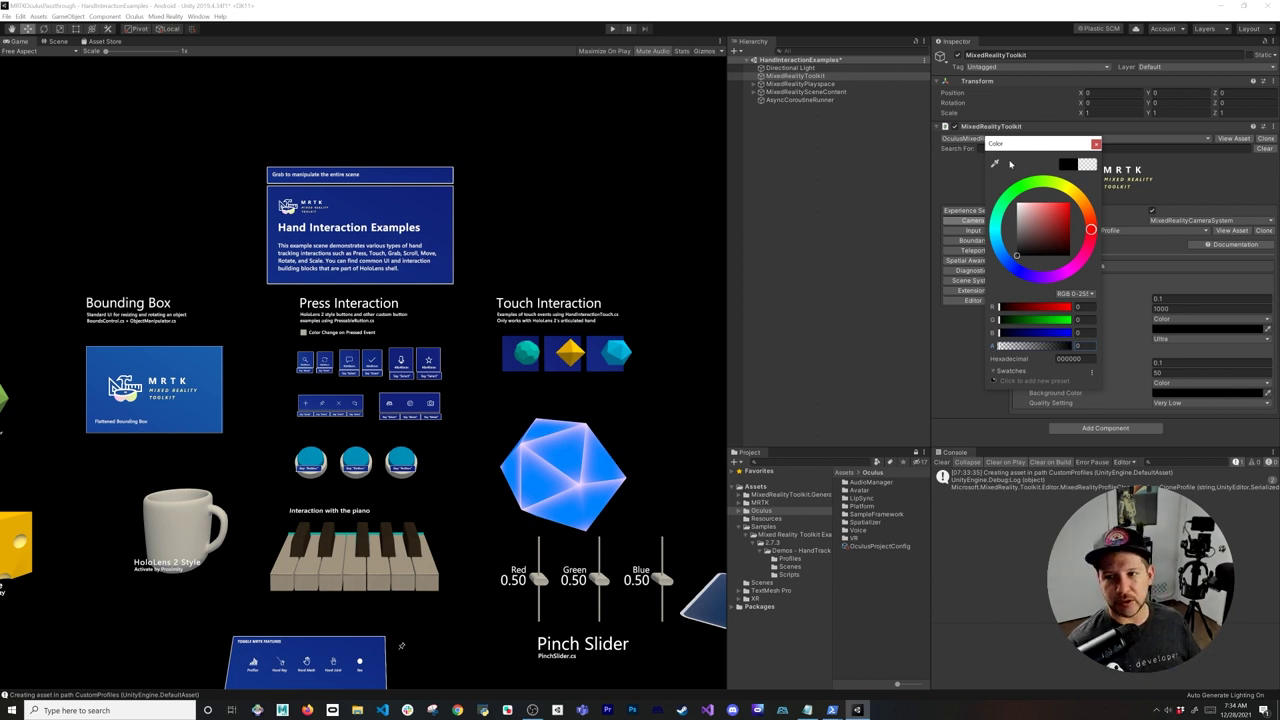
pyautogui.click(973, 231)
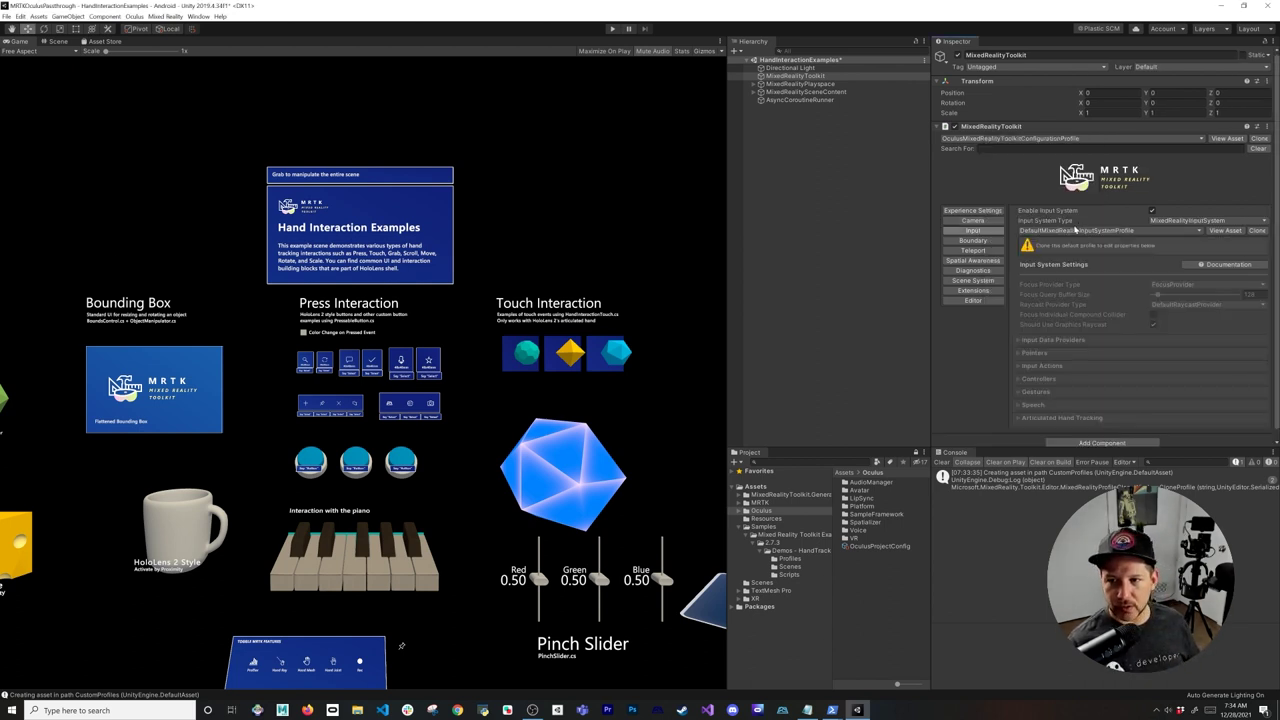
pyautogui.click(1257, 231)
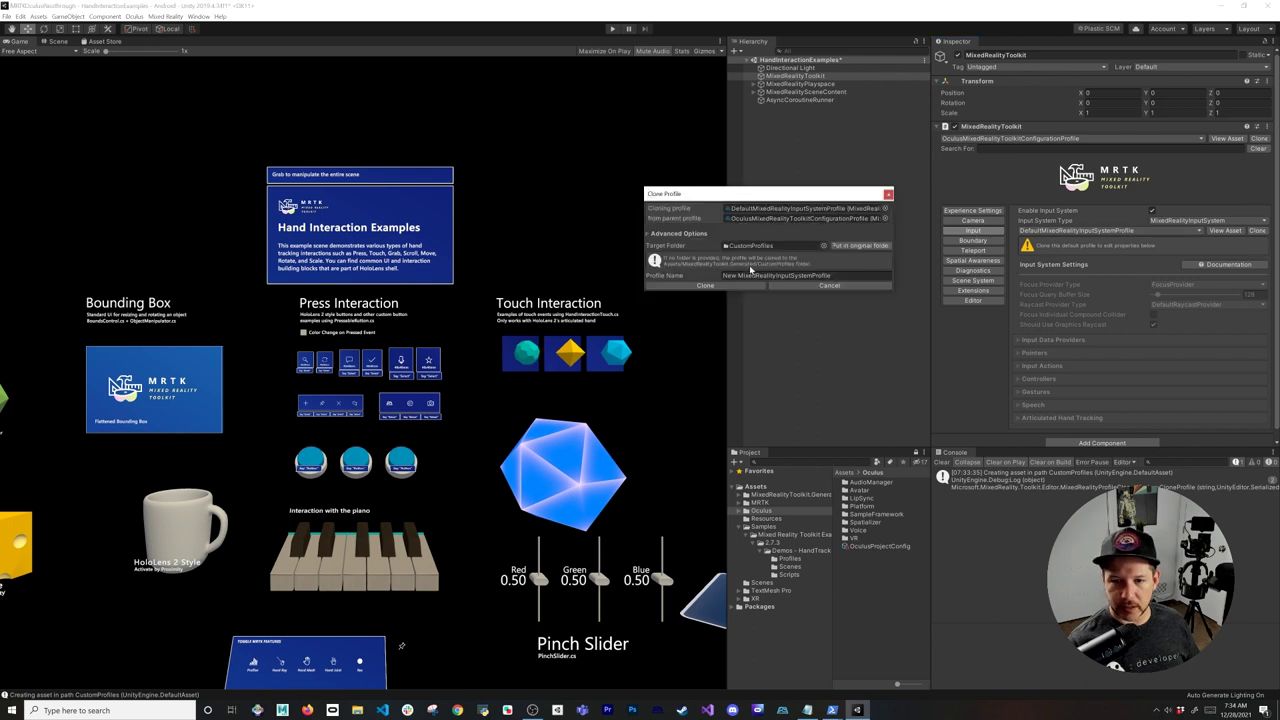
# Name the input system profile clone OculusMixedRealityInputSystemProfile and create it.
pyautogui.doubleClick(729, 275)
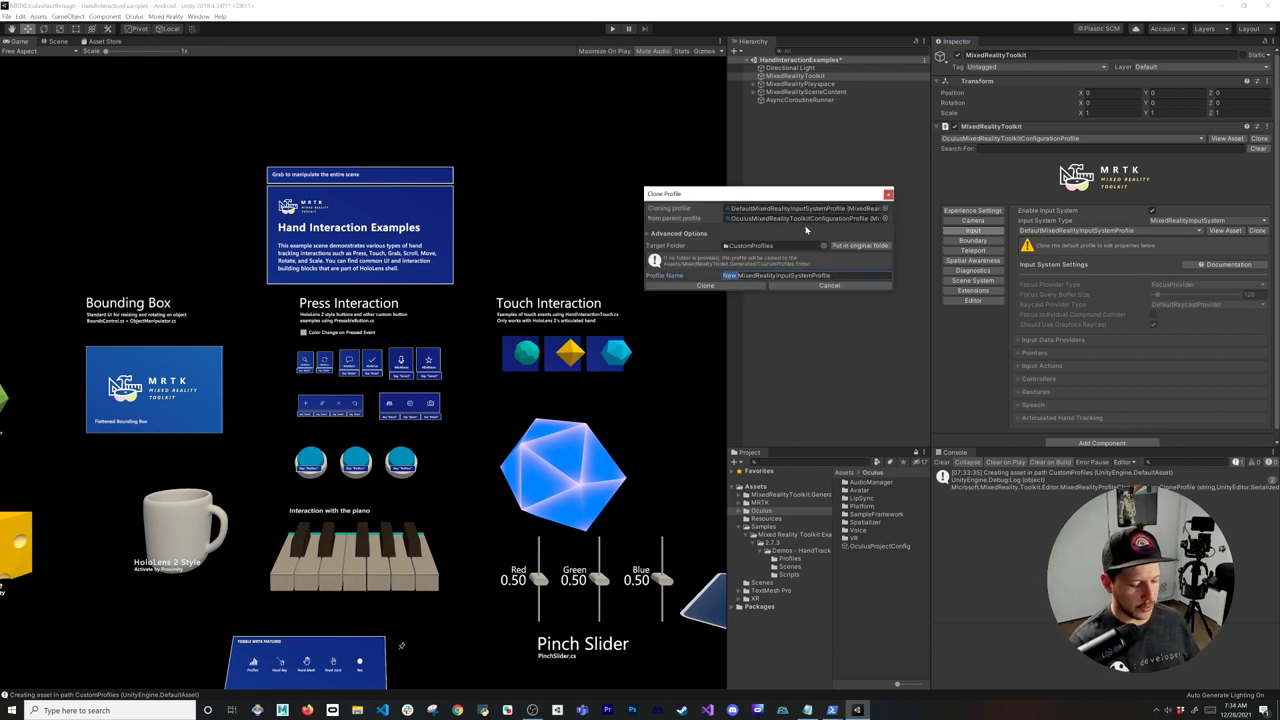
pyautogui.write('Oculus')
pyautogui.click(768, 287)
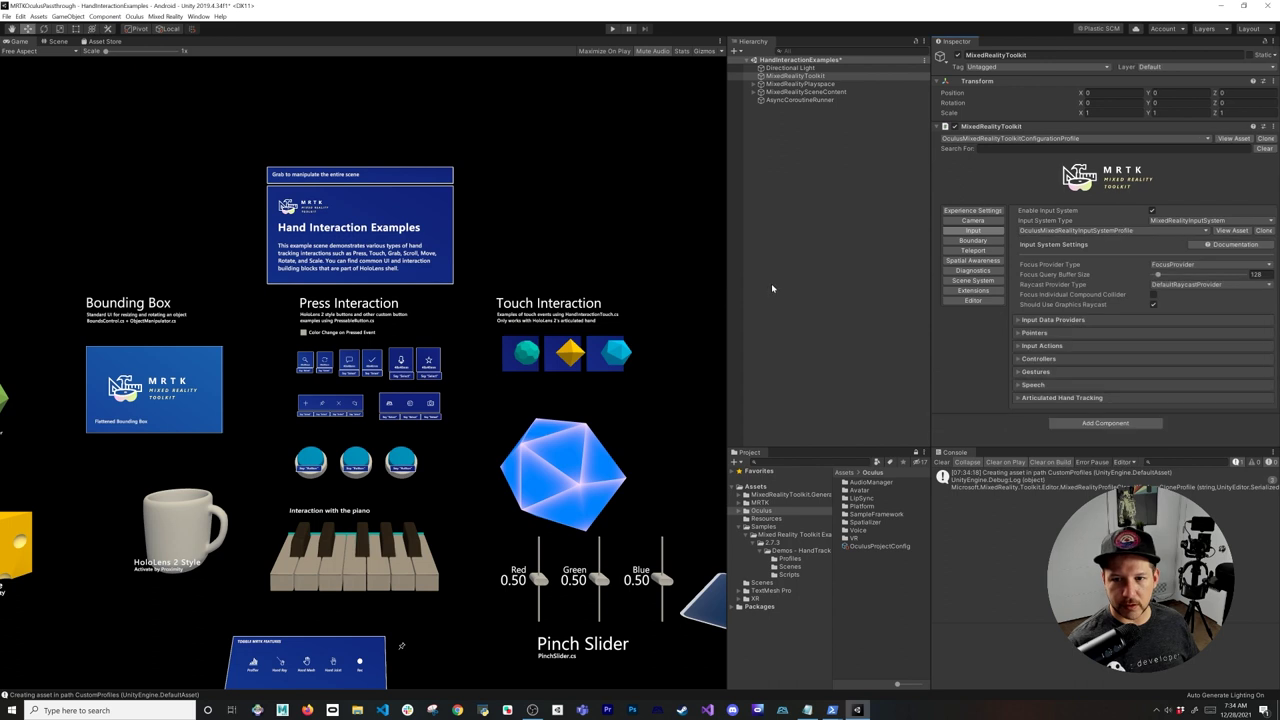
# Open the XR SDK Oculus Device Manager's Ovr Camera Rig Prefab for editing.
pyautogui.click(1053, 320)
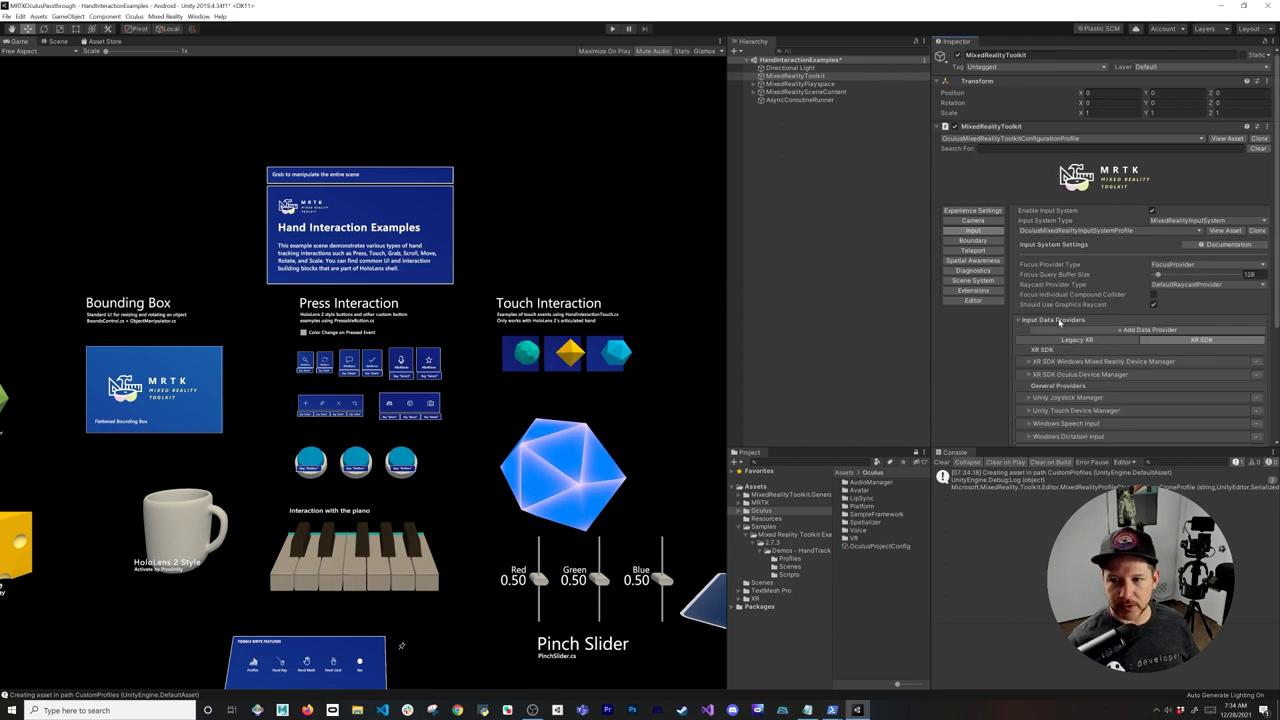
pyautogui.scroll(-4, 1058, 323)
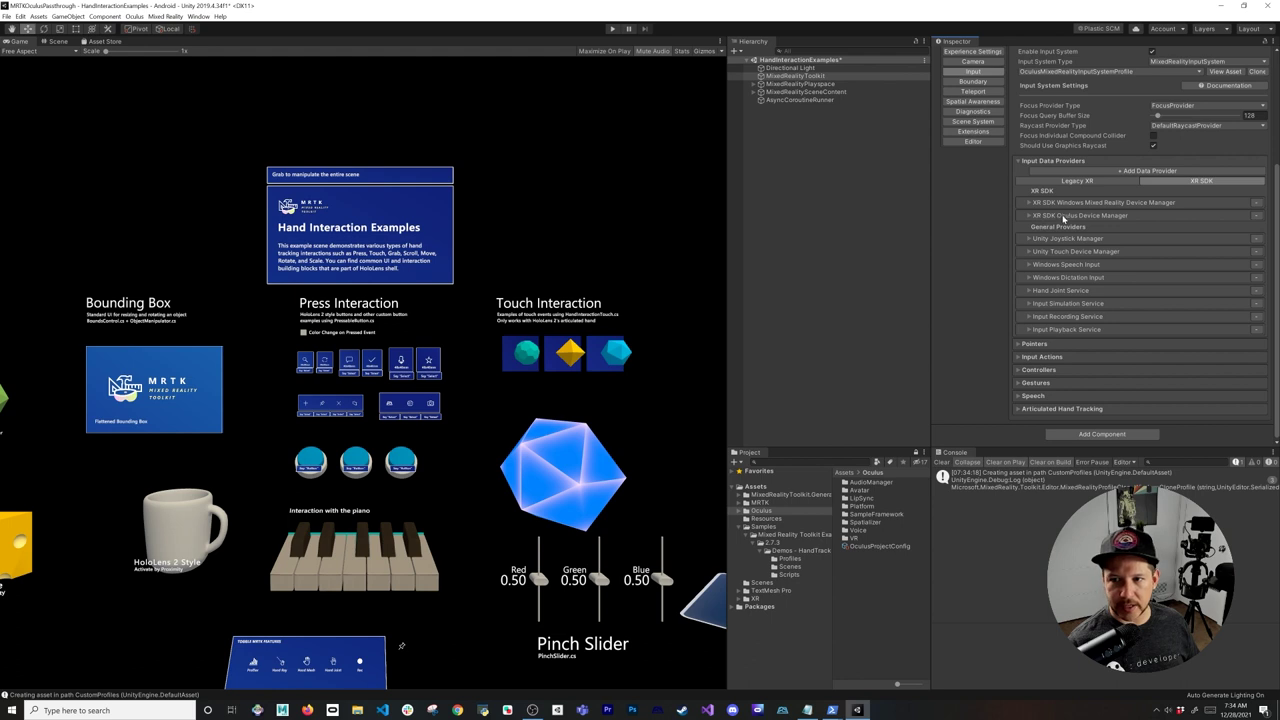
pyautogui.click(1090, 219)
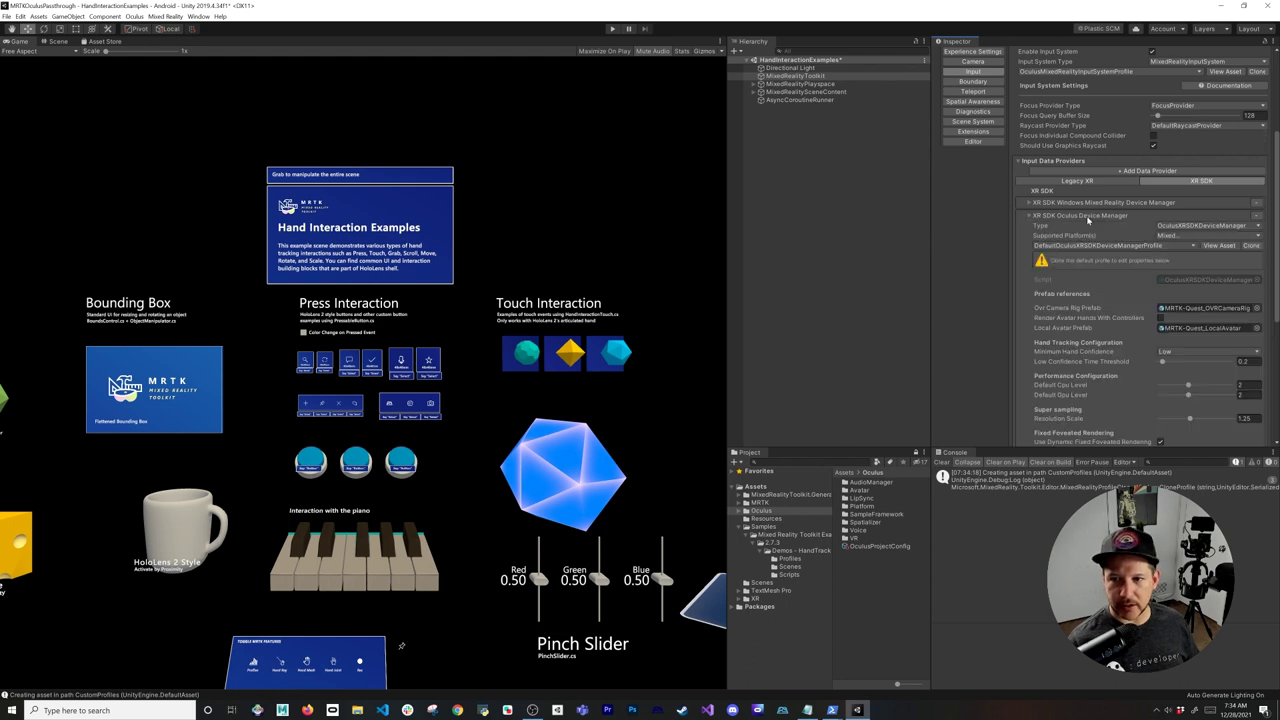
pyautogui.scroll(-3, 1126, 293)
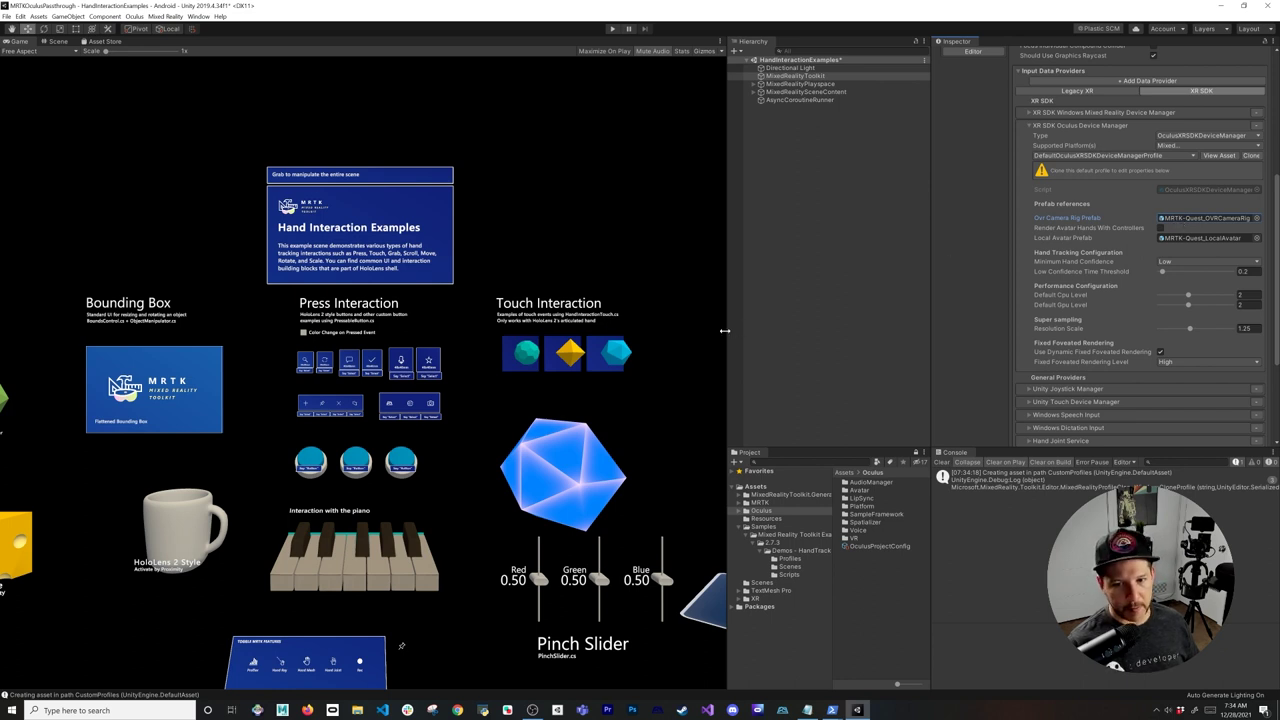
pyautogui.moveTo(725, 330); pyautogui.dragTo(684, 330)
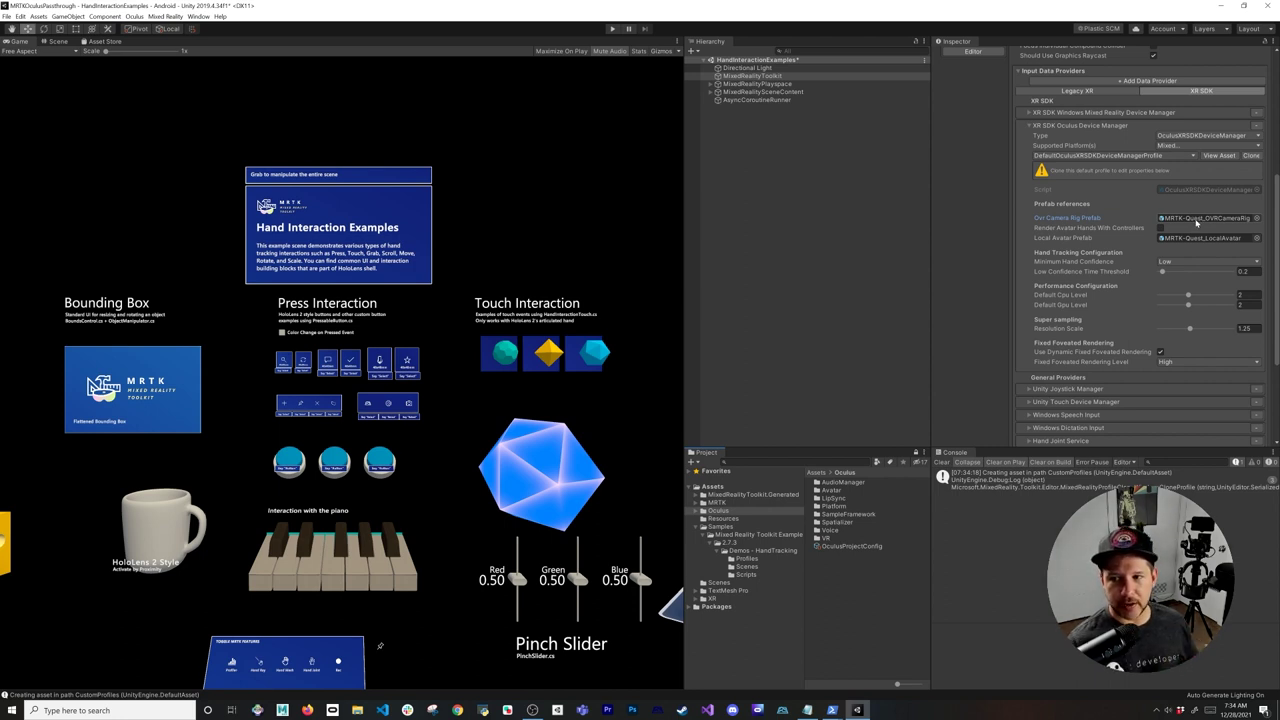
pyautogui.doubleClick(1190, 224)
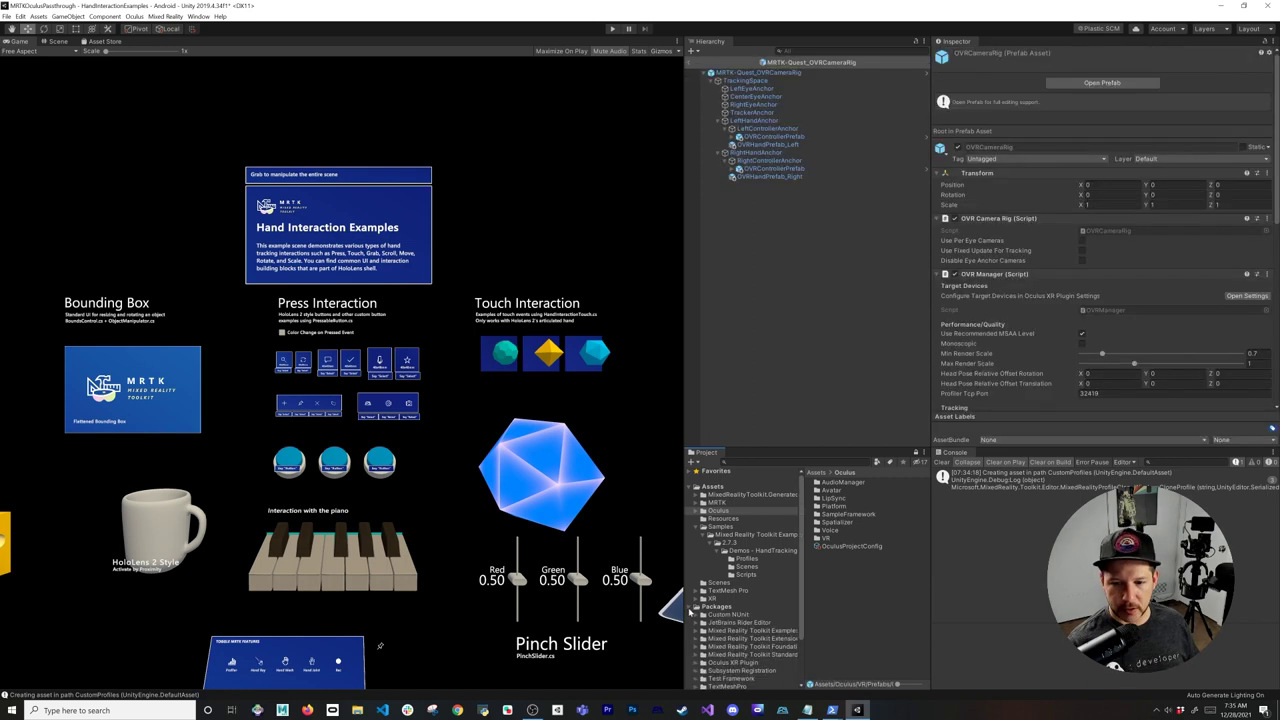
# Browse MRTK Foundation to Providers/Oculus/XRSDK/MRTK-Quest/Prefabs and select MRTK-Quest_OVRCameraRig.
pyautogui.moveTo(684, 590); pyautogui.dragTo(606, 596)
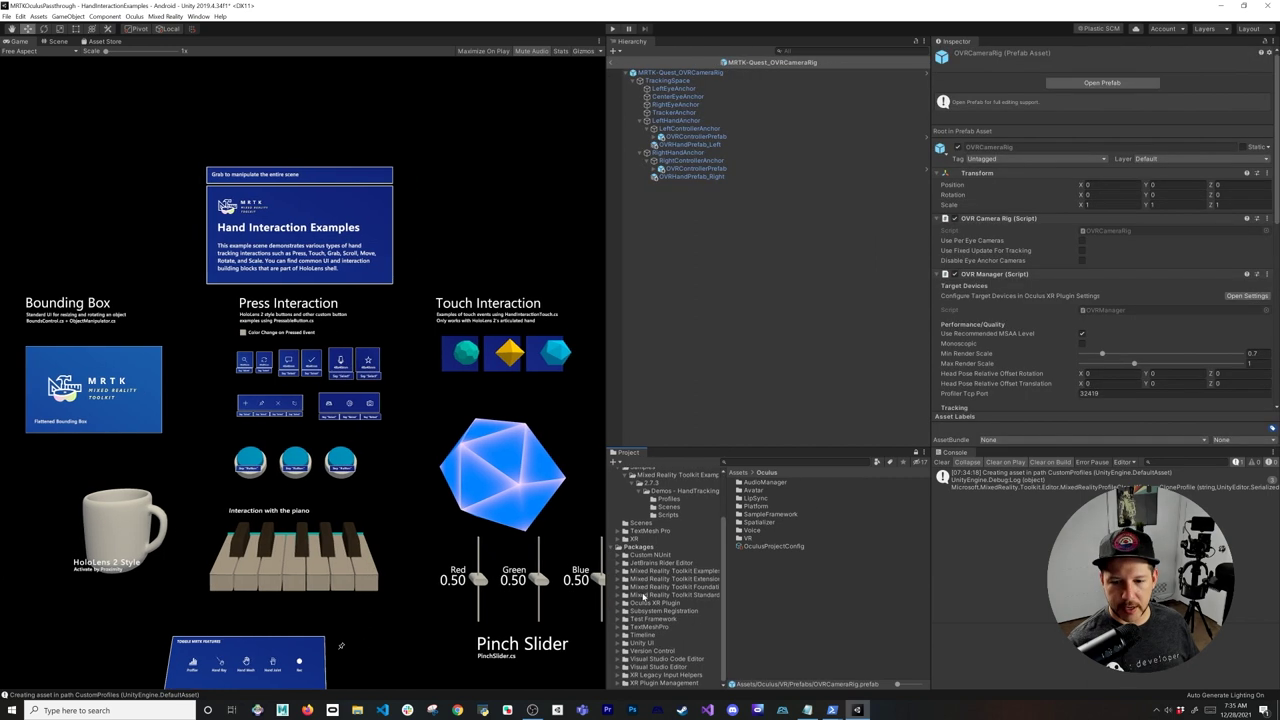
pyautogui.moveTo(728, 602); pyautogui.dragTo(781, 604)
pyautogui.click(716, 587)
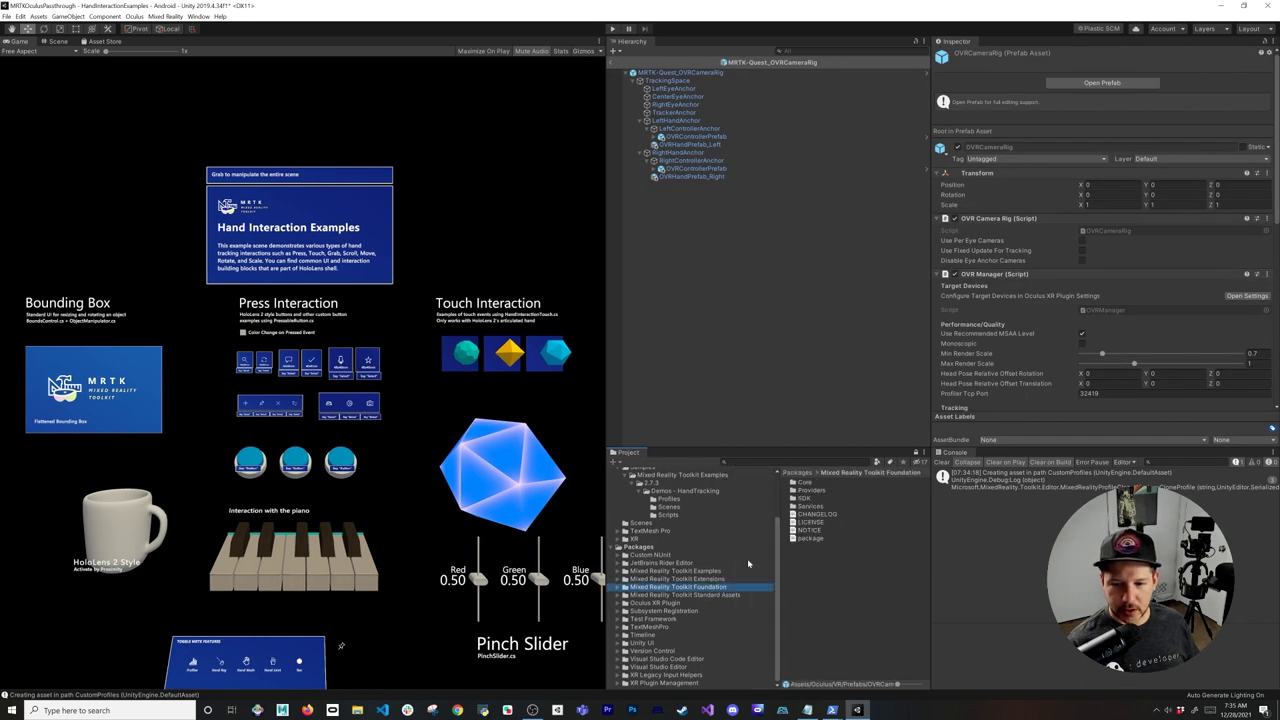
pyautogui.doubleClick(820, 490)
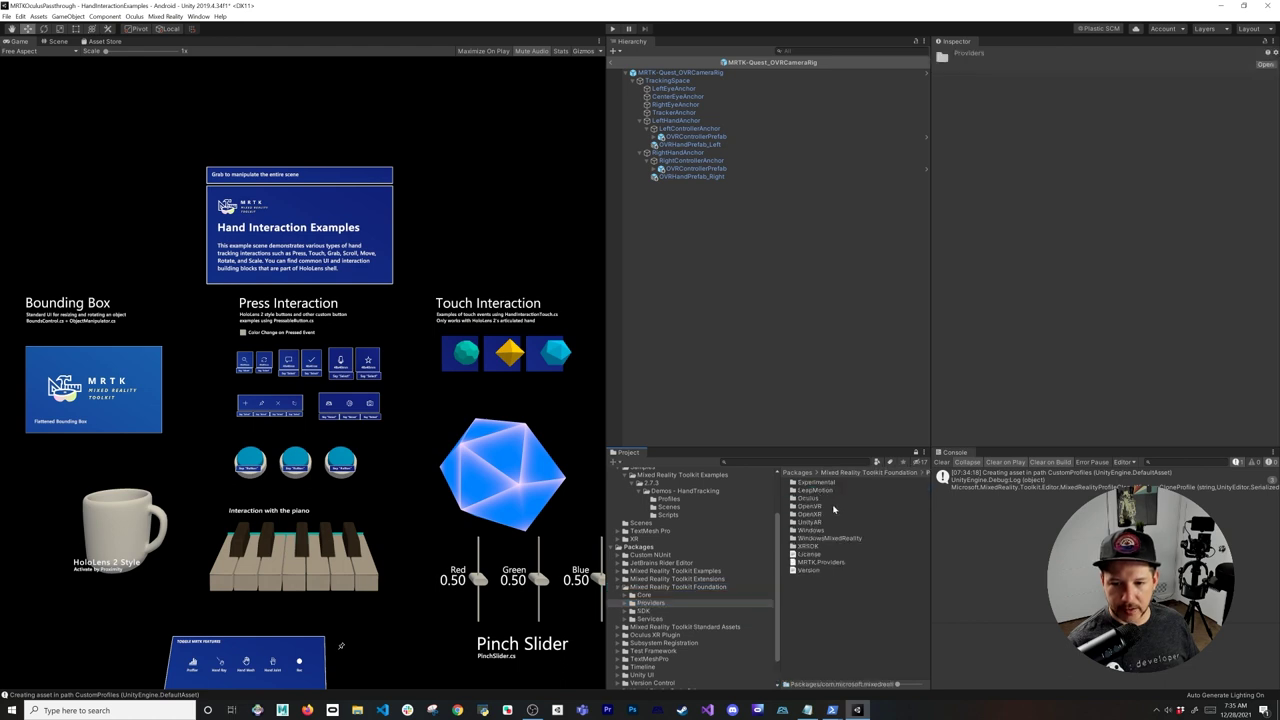
pyautogui.doubleClick(830, 498)
pyautogui.doubleClick(812, 484)
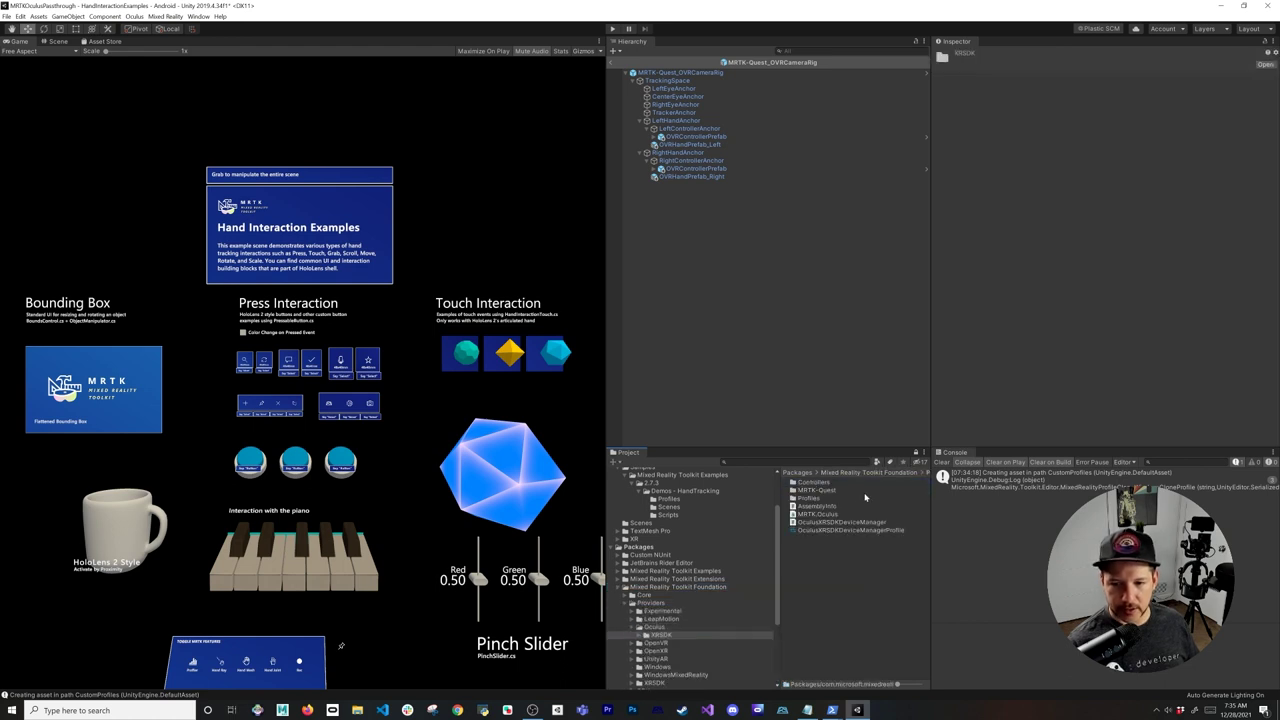
pyautogui.doubleClick(846, 498)
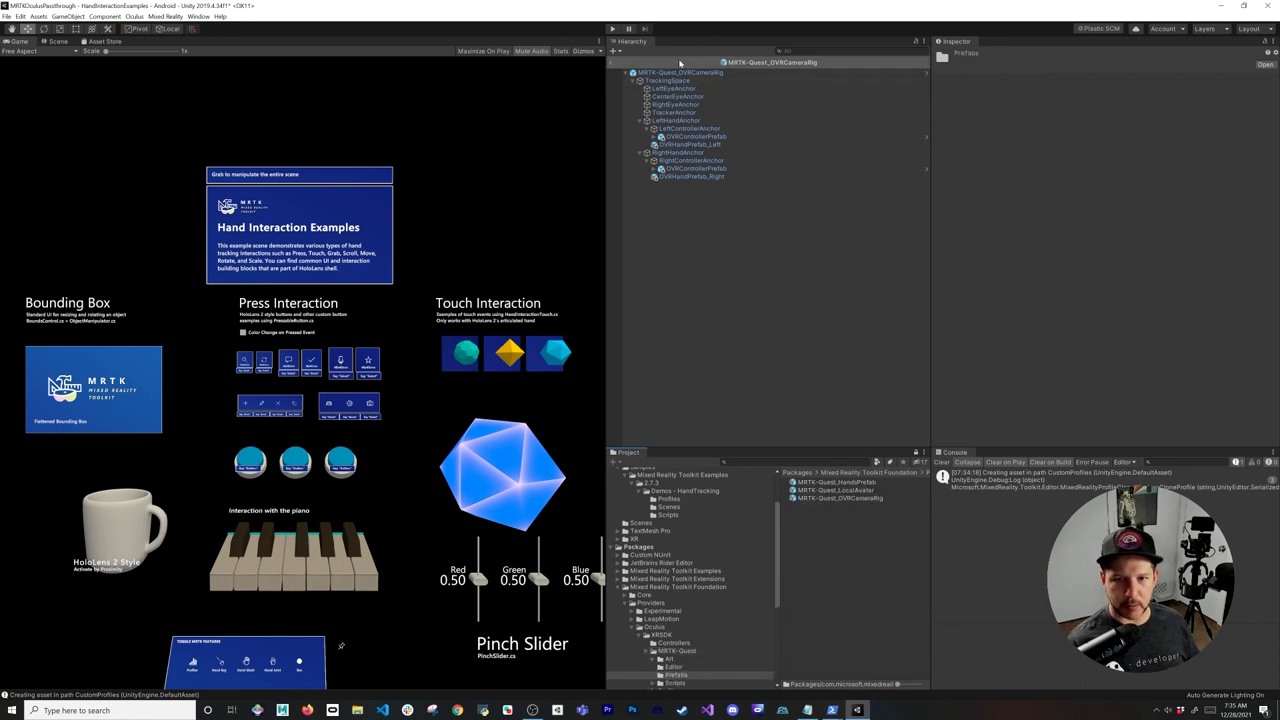
pyautogui.click(840, 498)
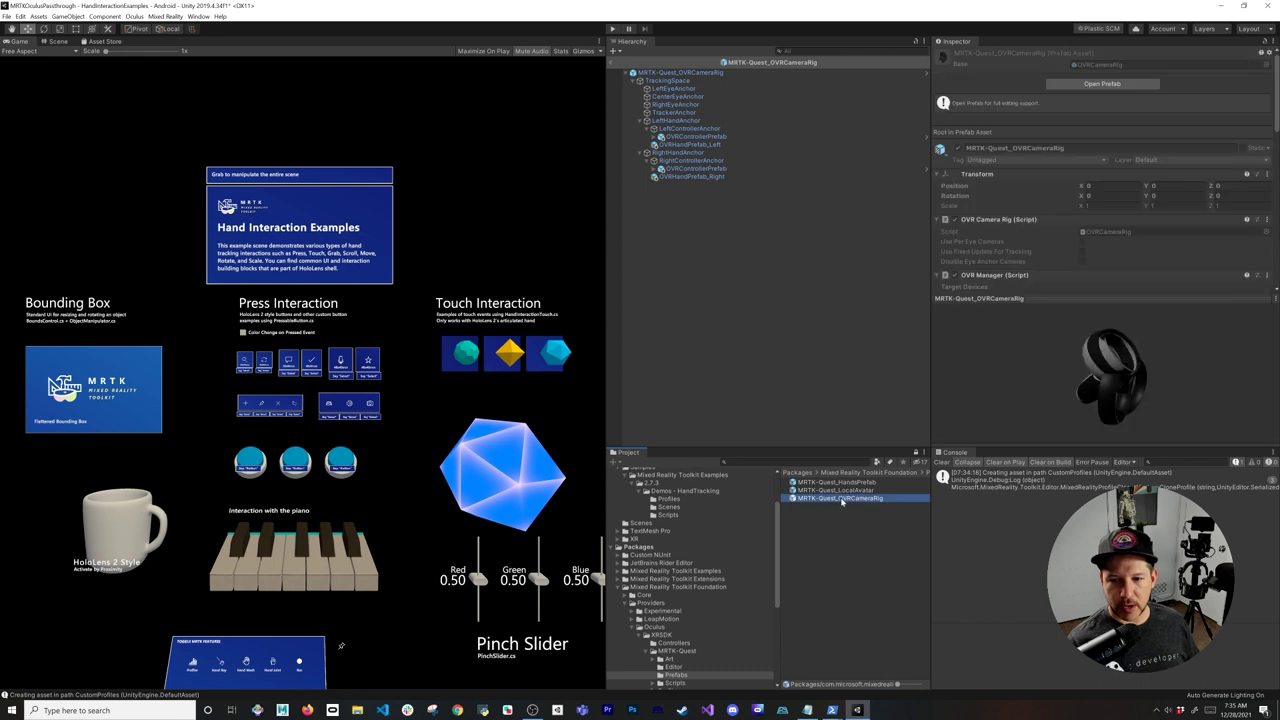
# Show the camera-rig prefab in File Explorer, then exit prefab mode back to the scene.
pyautogui.rightClick(846, 505)
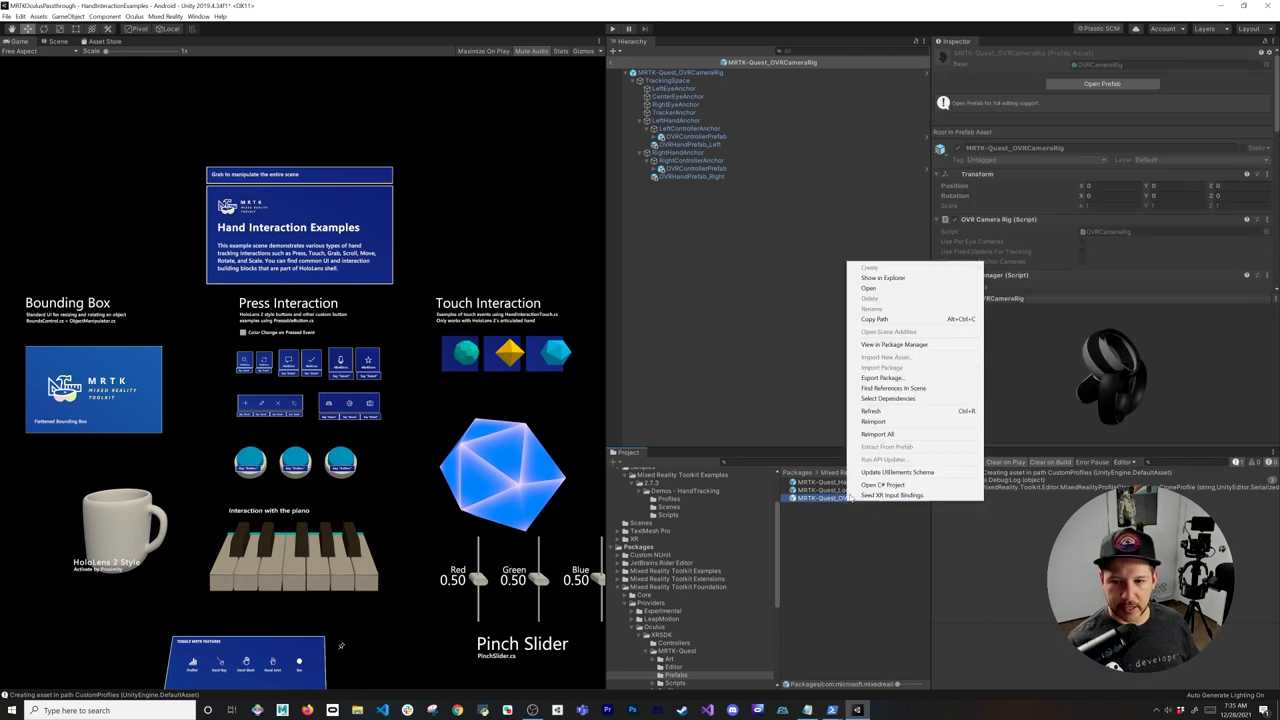
pyautogui.click(898, 282)
pyautogui.click(723, 257)
pyautogui.click(611, 64)
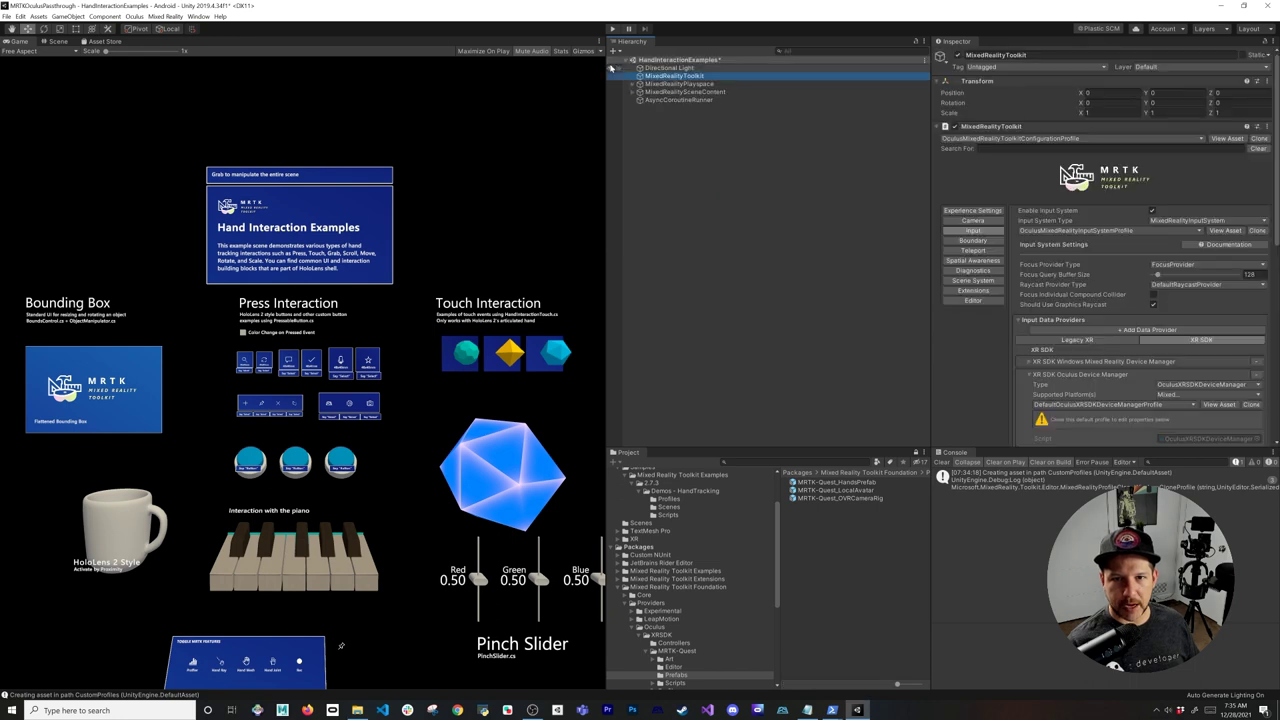
# Create and open a new Prefabs folder under Assets.
pyautogui.scroll(3, 650, 520)
pyautogui.rightClick(638, 487)
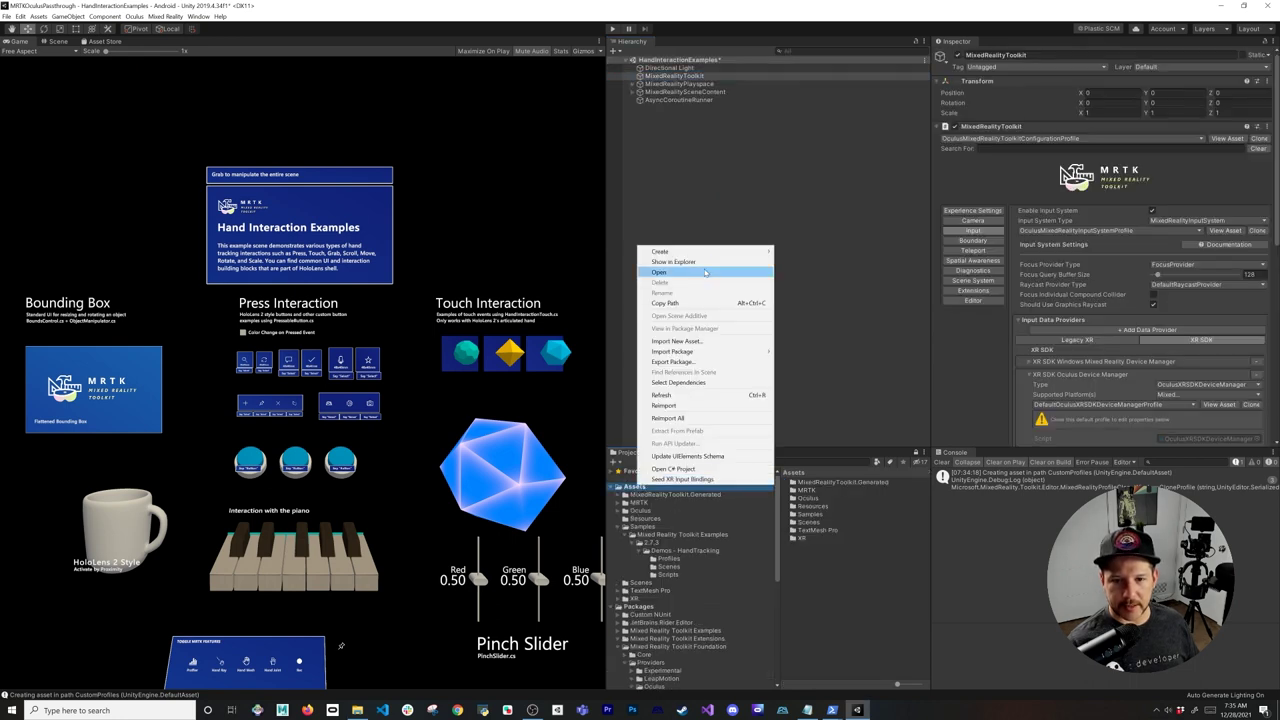
pyautogui.moveTo(700, 251)
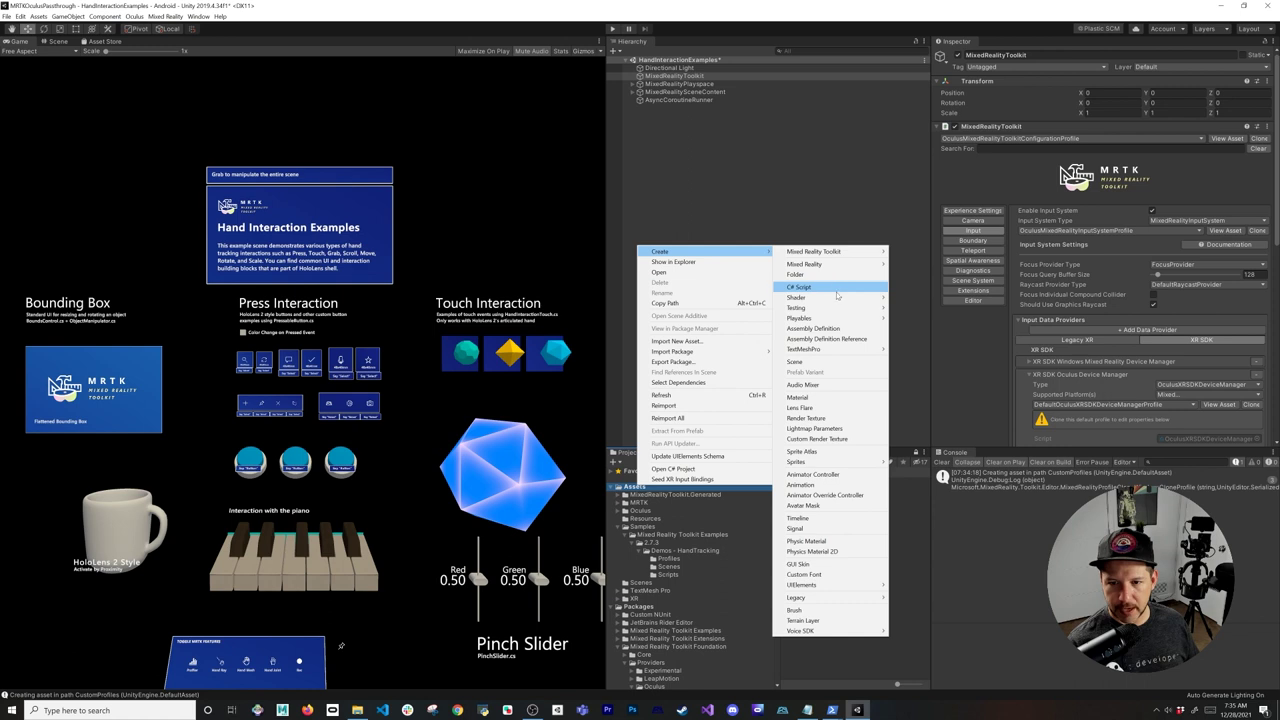
pyautogui.click(820, 274)
pyautogui.write('Prefabs')
pyautogui.press('Return')
pyautogui.doubleClick(808, 507)
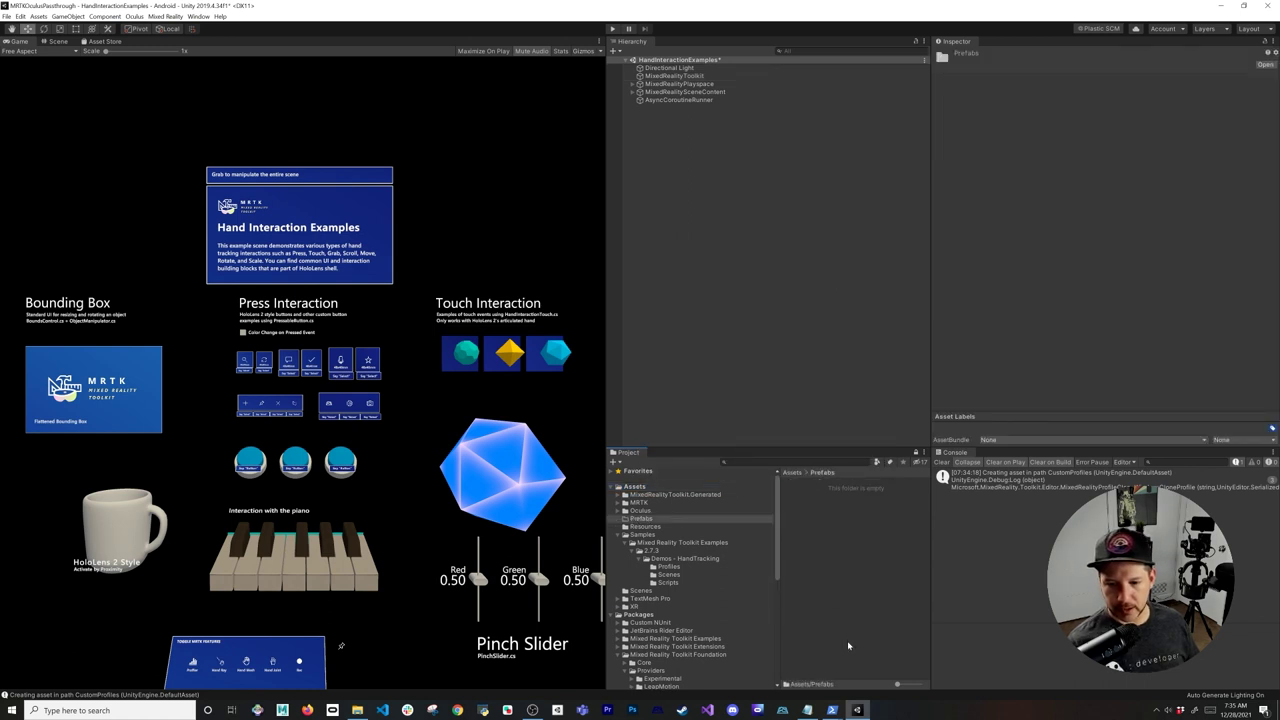
# Copy MRTK-Quest_OVRCameraRig.prefab from File Explorer into Assets/Prefabs.
pyautogui.click(357, 710)
pyautogui.moveTo(350, 337); pyautogui.dragTo(856, 519)
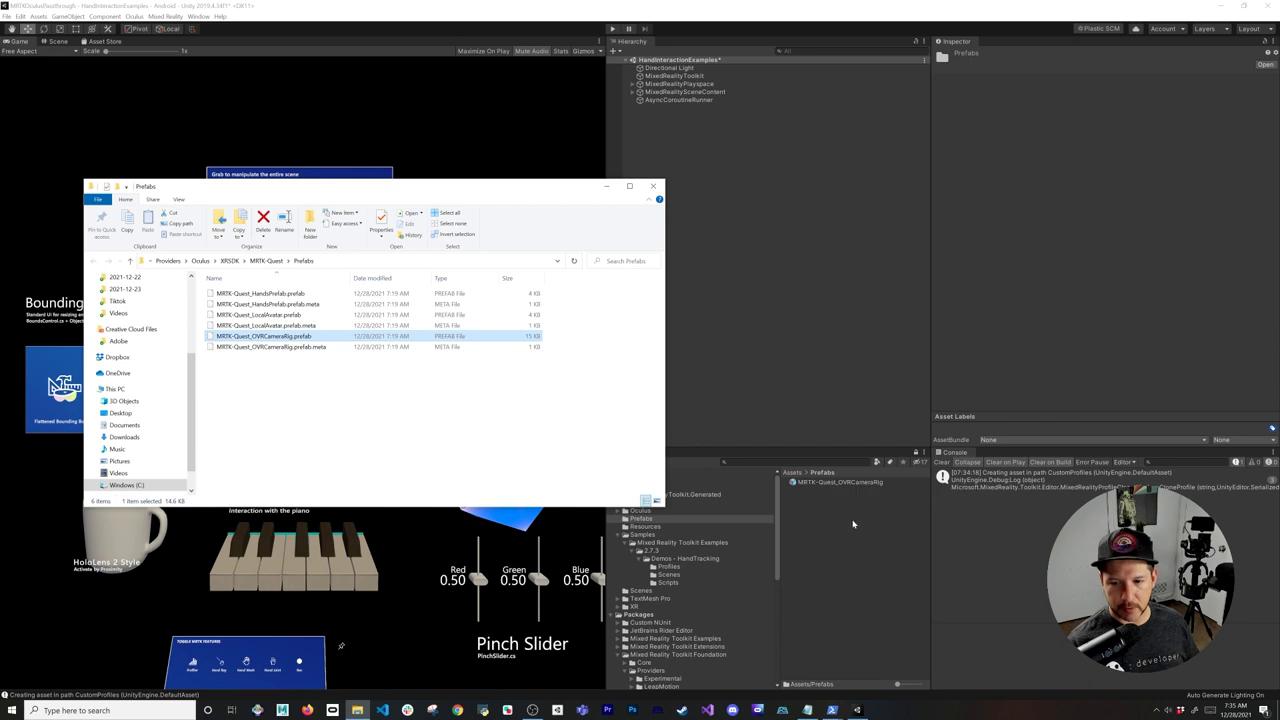
pyautogui.click(828, 346)
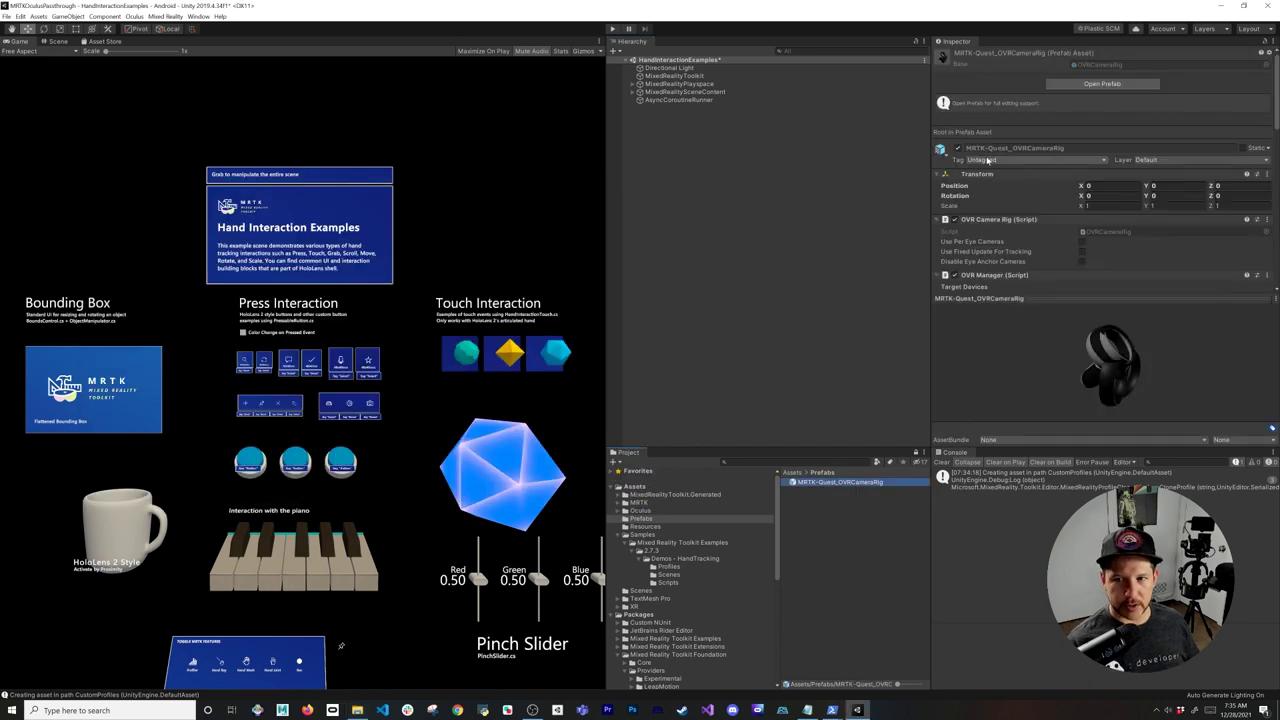
# Open the copied rig prefab and add an OVR Passthrough Layer component.
pyautogui.click(1083, 86)
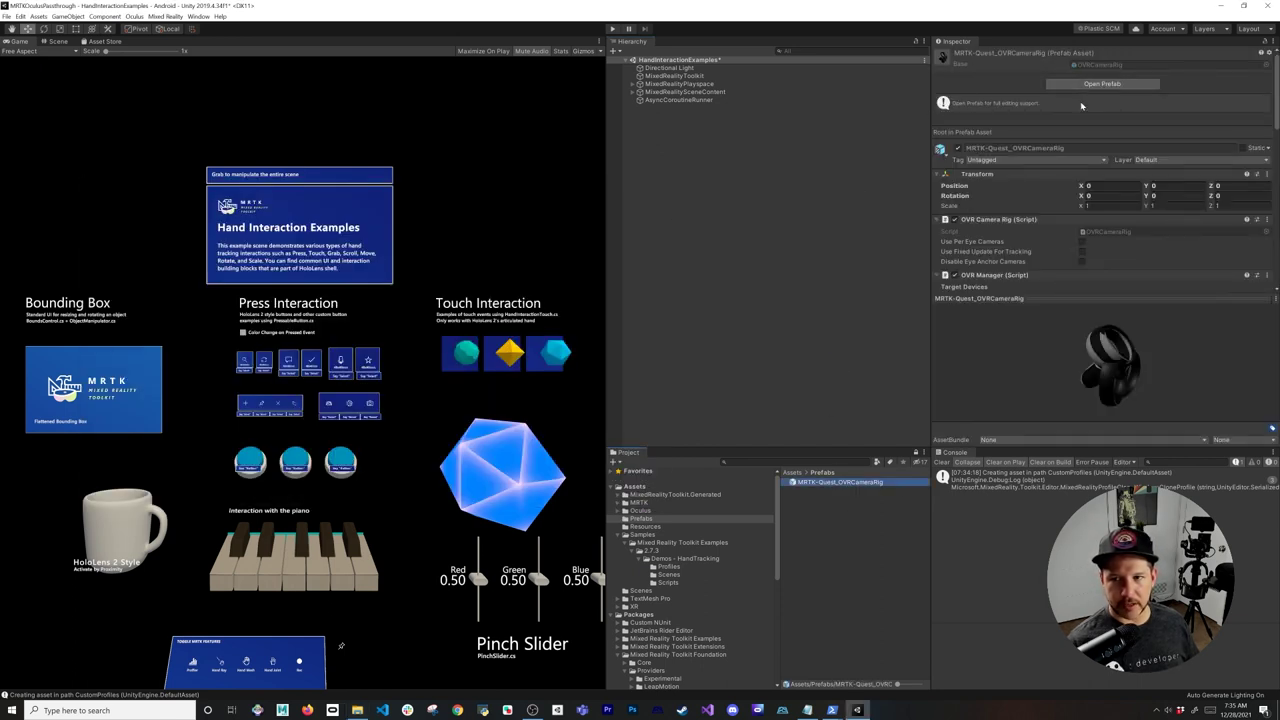
pyautogui.scroll(-5, 1059, 290)
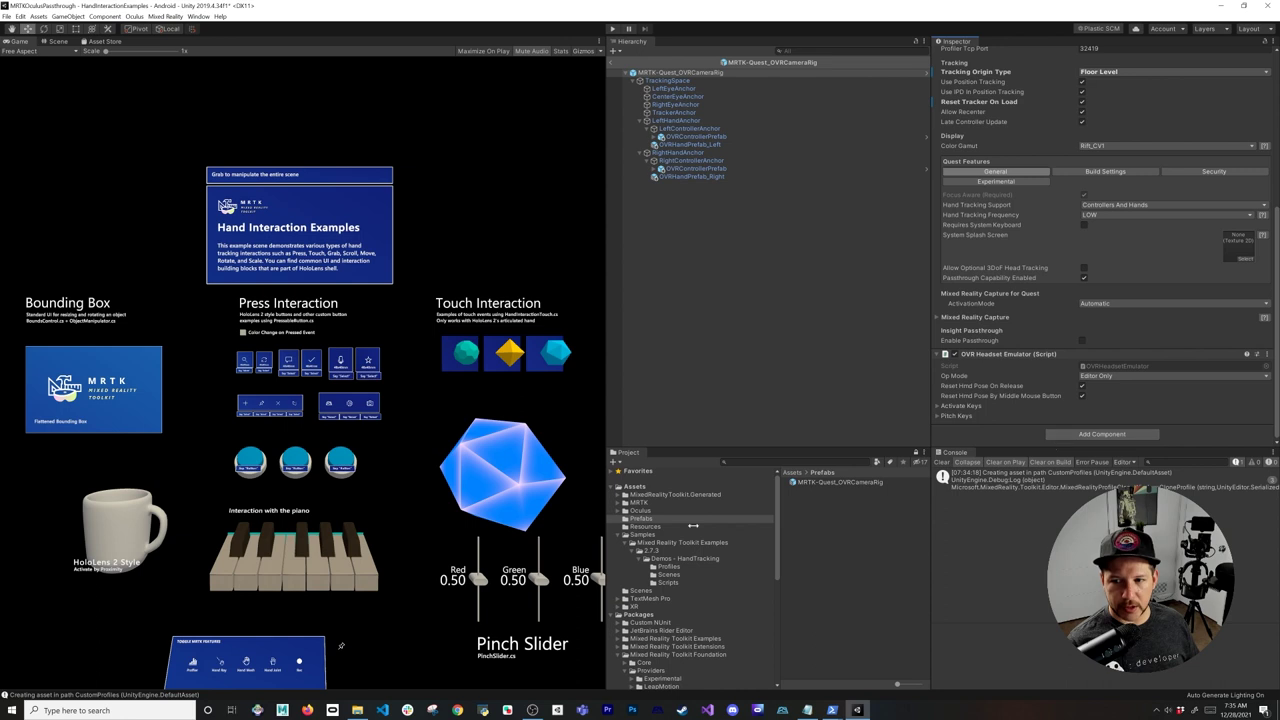
pyautogui.click(1088, 435)
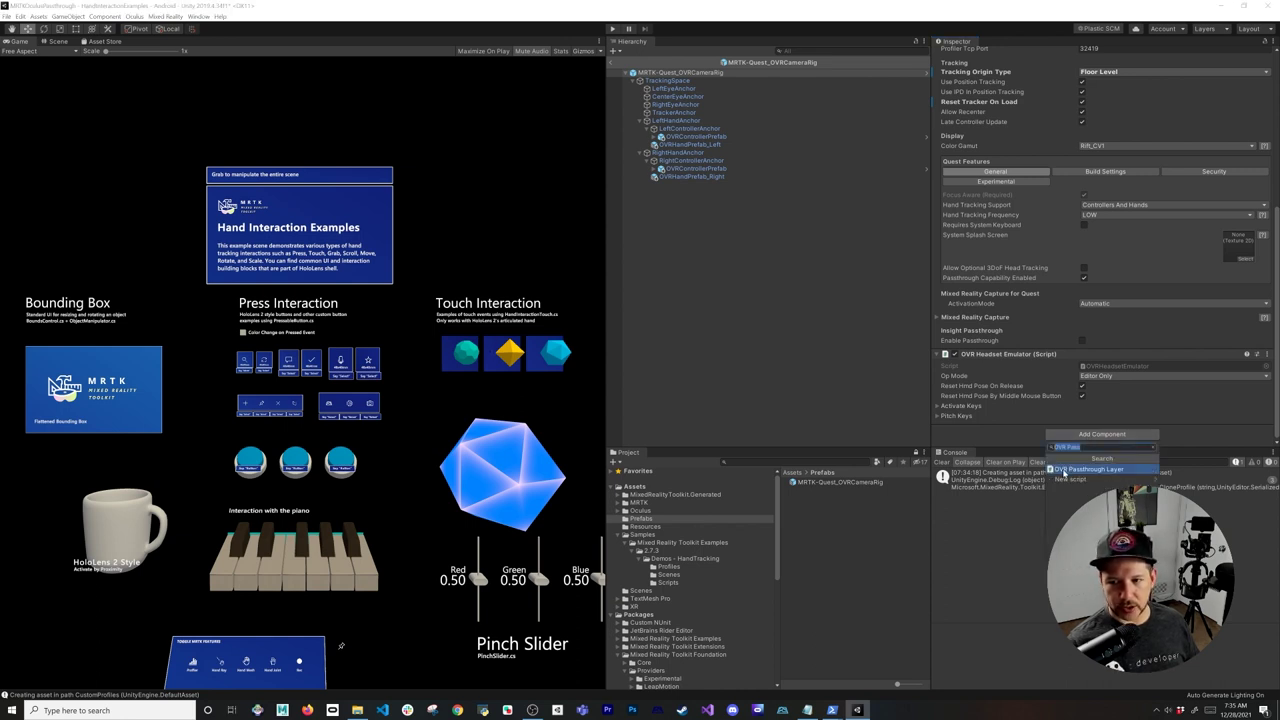
pyautogui.click(1066, 469)
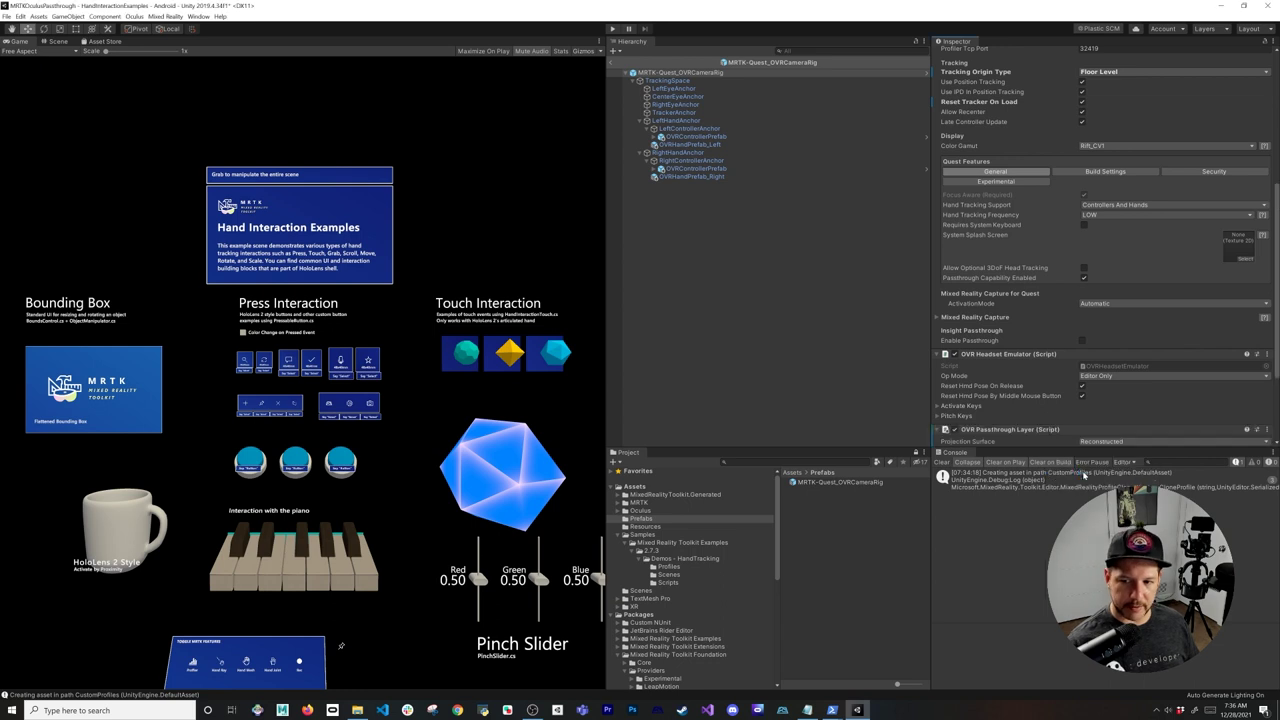
# Set passthrough Placement to Underlay and tick Enable Passthrough.
pyautogui.scroll(-3, 1083, 433)
pyautogui.click(1095, 344)
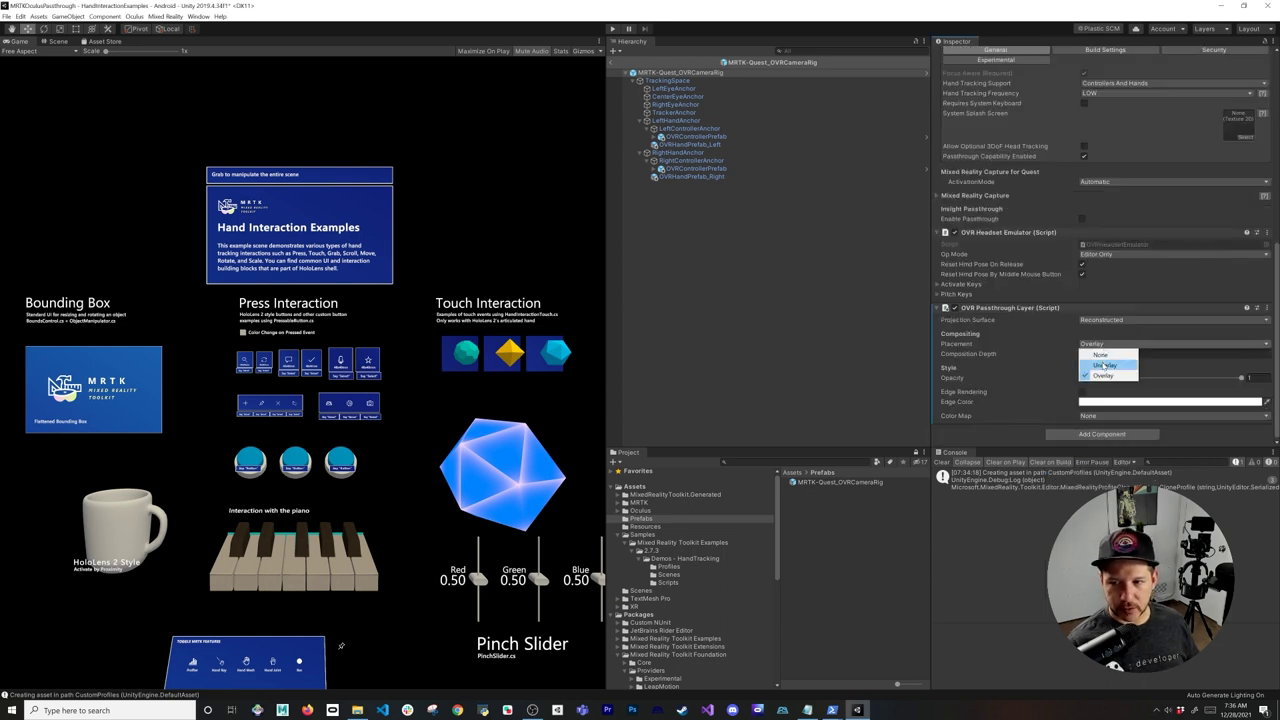
pyautogui.click(1104, 366)
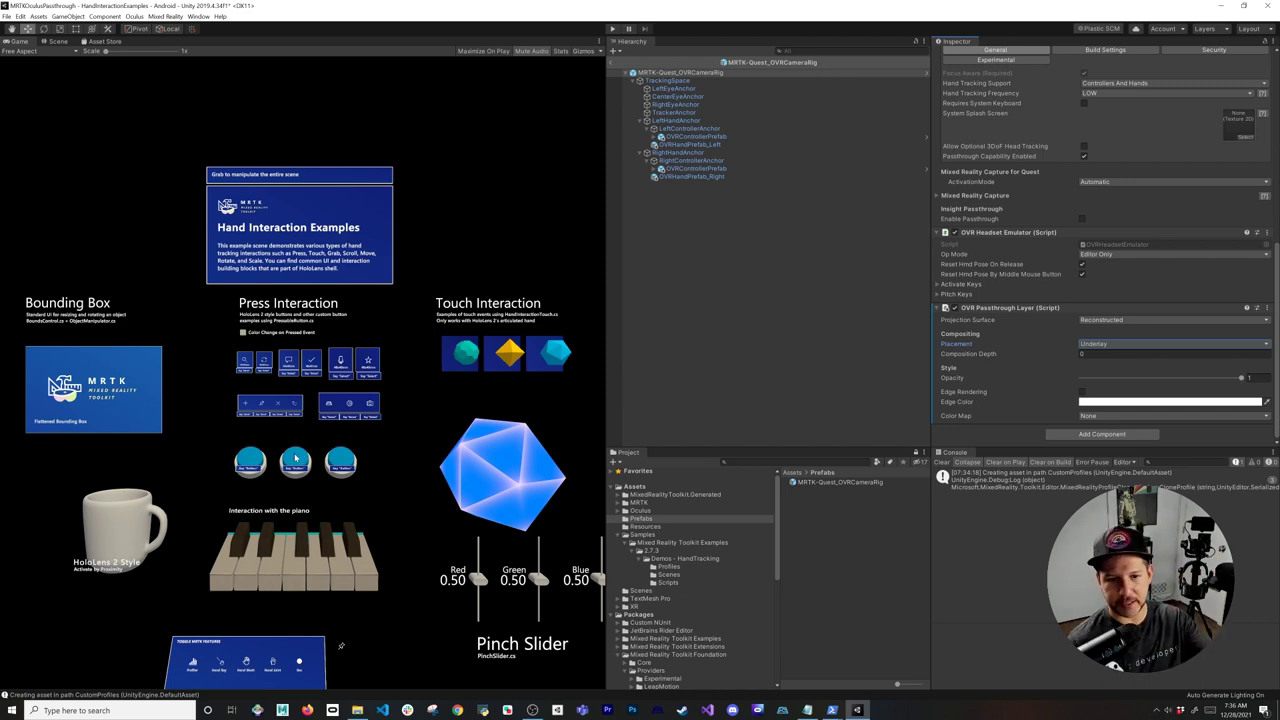
pyautogui.scroll(5, 1077, 313)
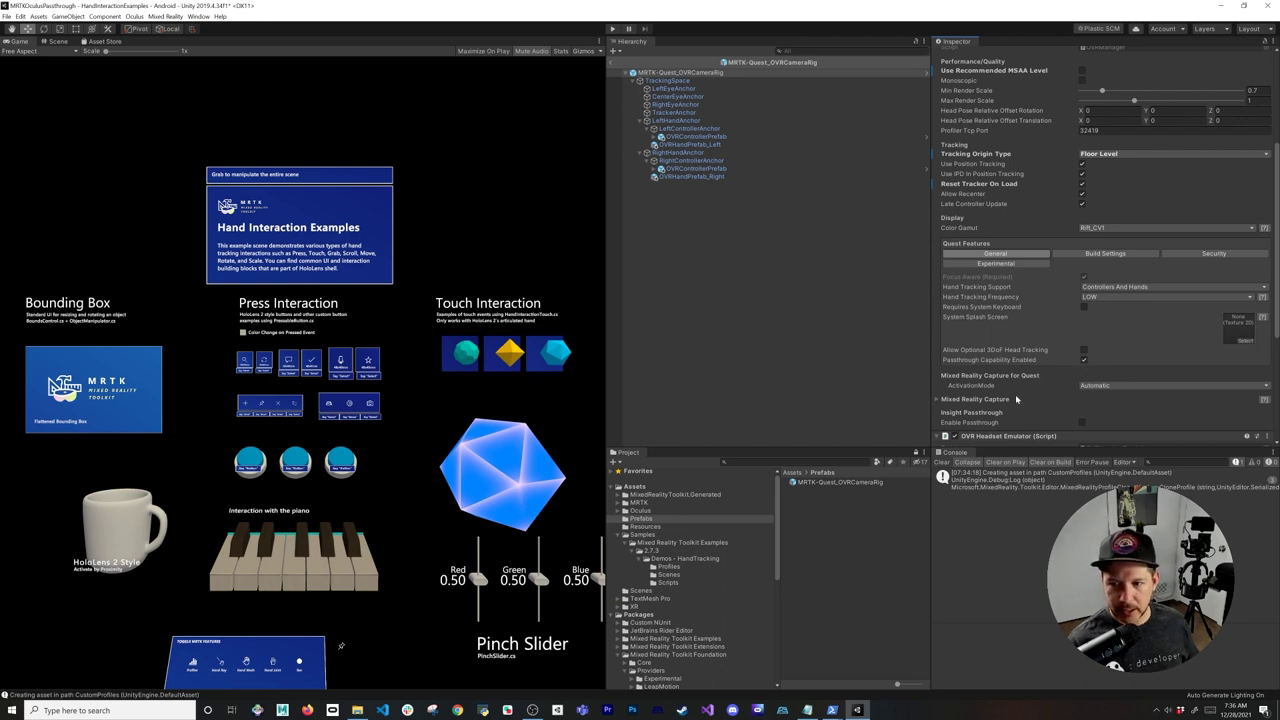
pyautogui.click(1083, 423)
pyautogui.scroll(4, 1093, 421)
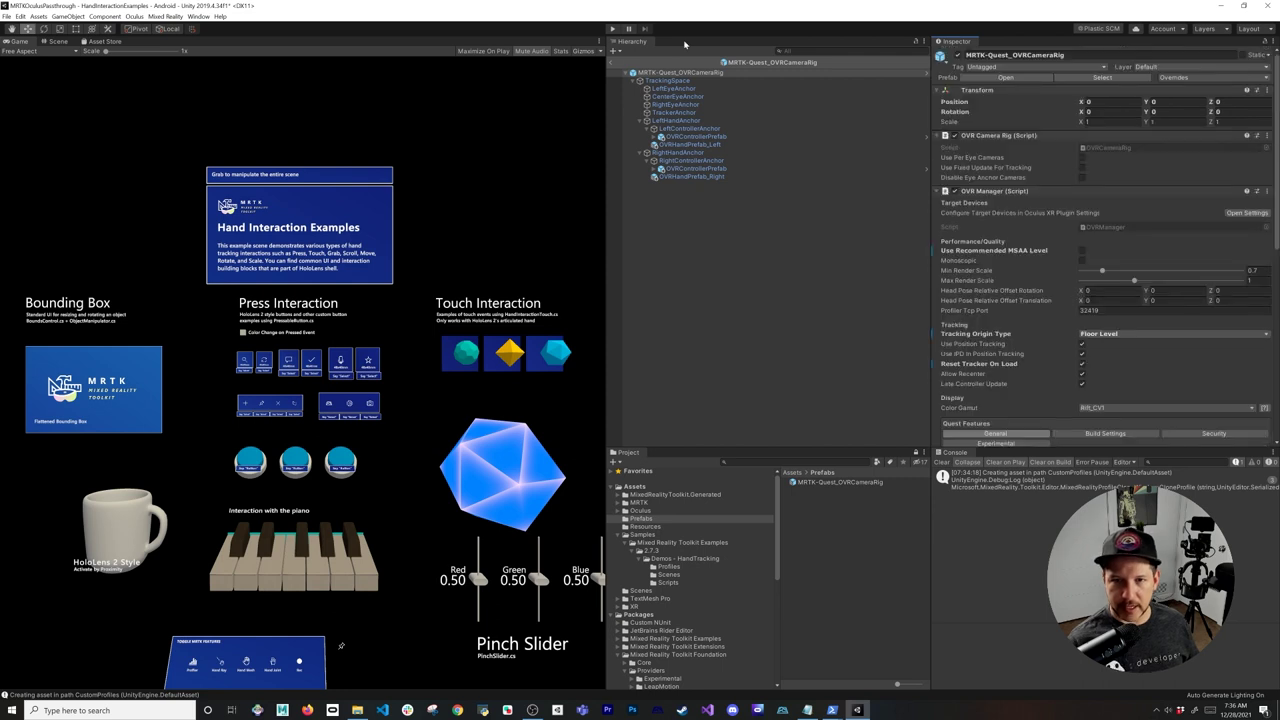
# Exit prefab mode and assign the copied MRTK-Quest_OVRCameraRig as MixedRealityToolkit's Ovr Camera Rig Prefab.
pyautogui.click(609, 63)
pyautogui.click(686, 77)
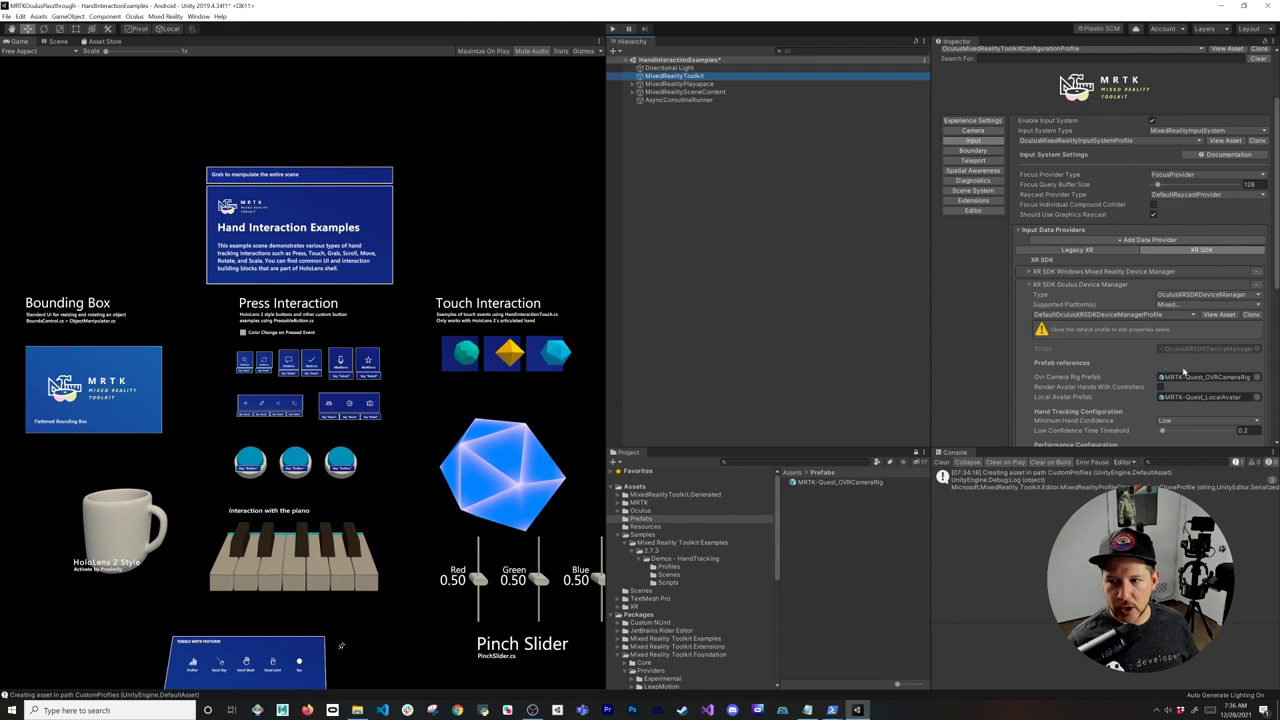
pyautogui.click(852, 483)
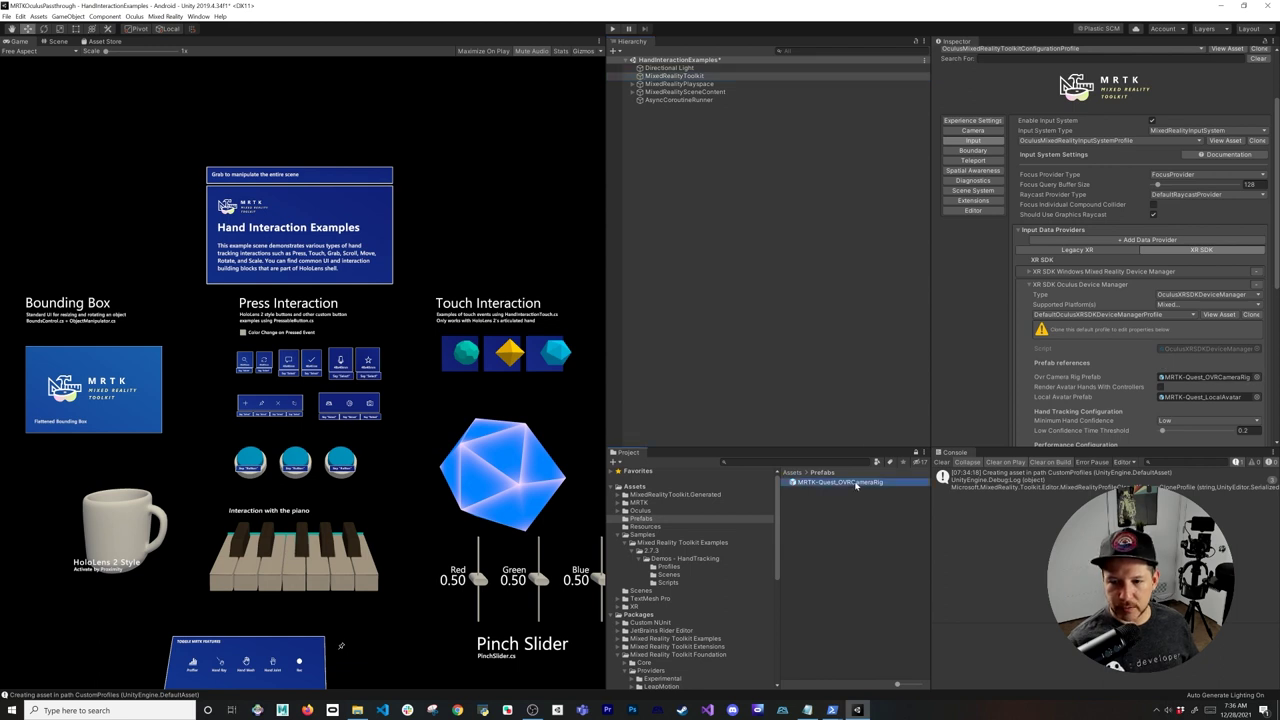
pyautogui.moveTo(855, 485); pyautogui.dragTo(1195, 378)
pyautogui.click(1195, 378)
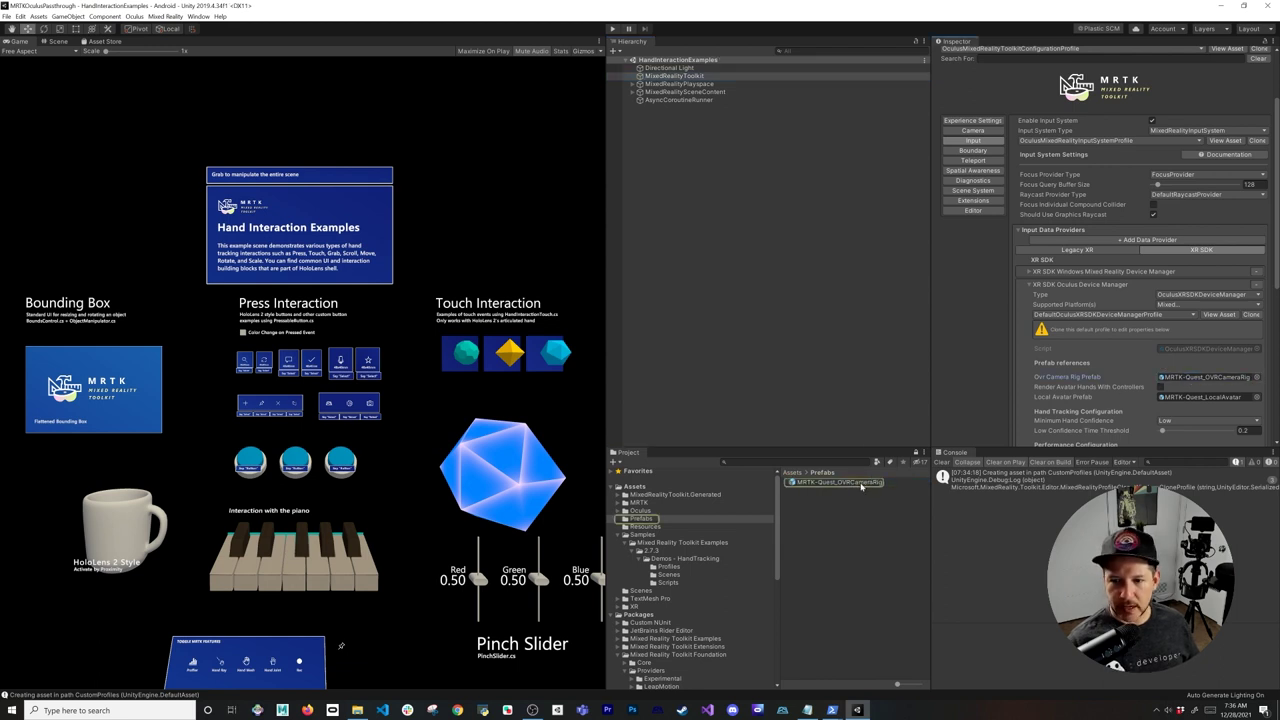
pyautogui.click(860, 483)
pyautogui.scroll(-10, 1027, 195)
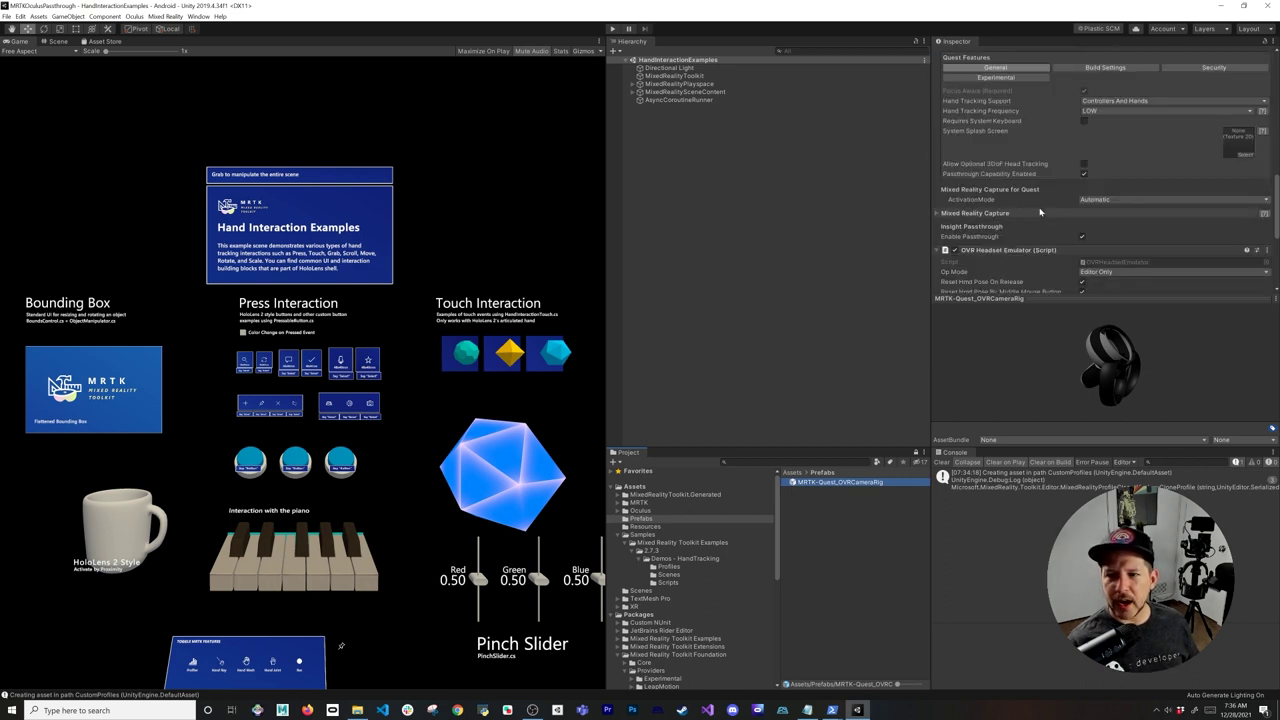
pyautogui.scroll(-5, 1012, 245)
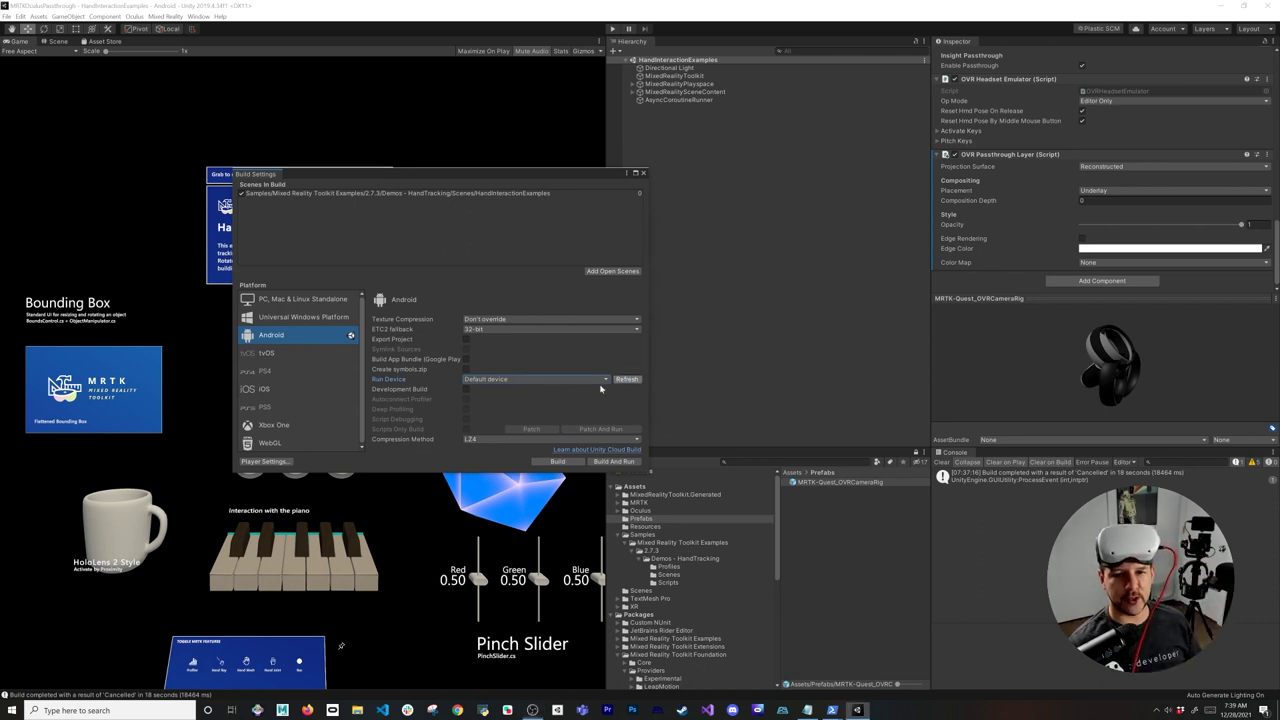
# Set Run Device to Oculus Quest 2 and Build And Run, saving Test.apk on the Desktop.
pyautogui.click(601, 379)
pyautogui.click(647, 381)
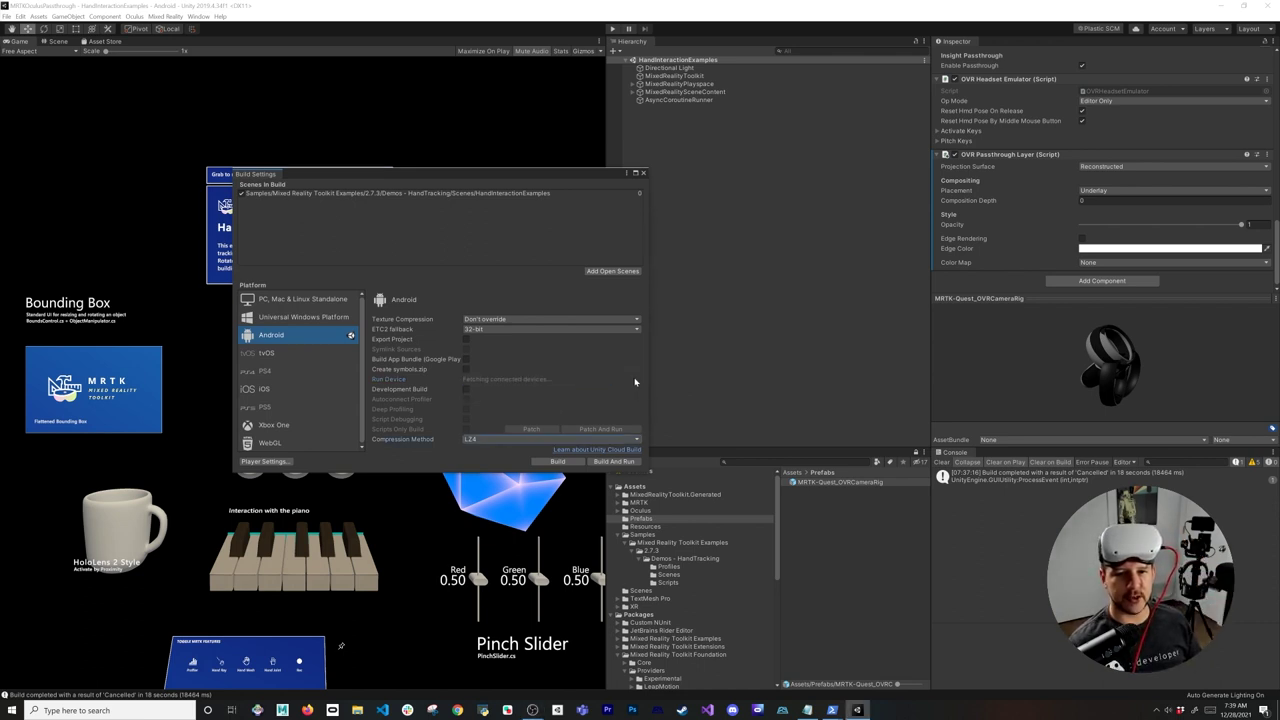
pyautogui.click(600, 379)
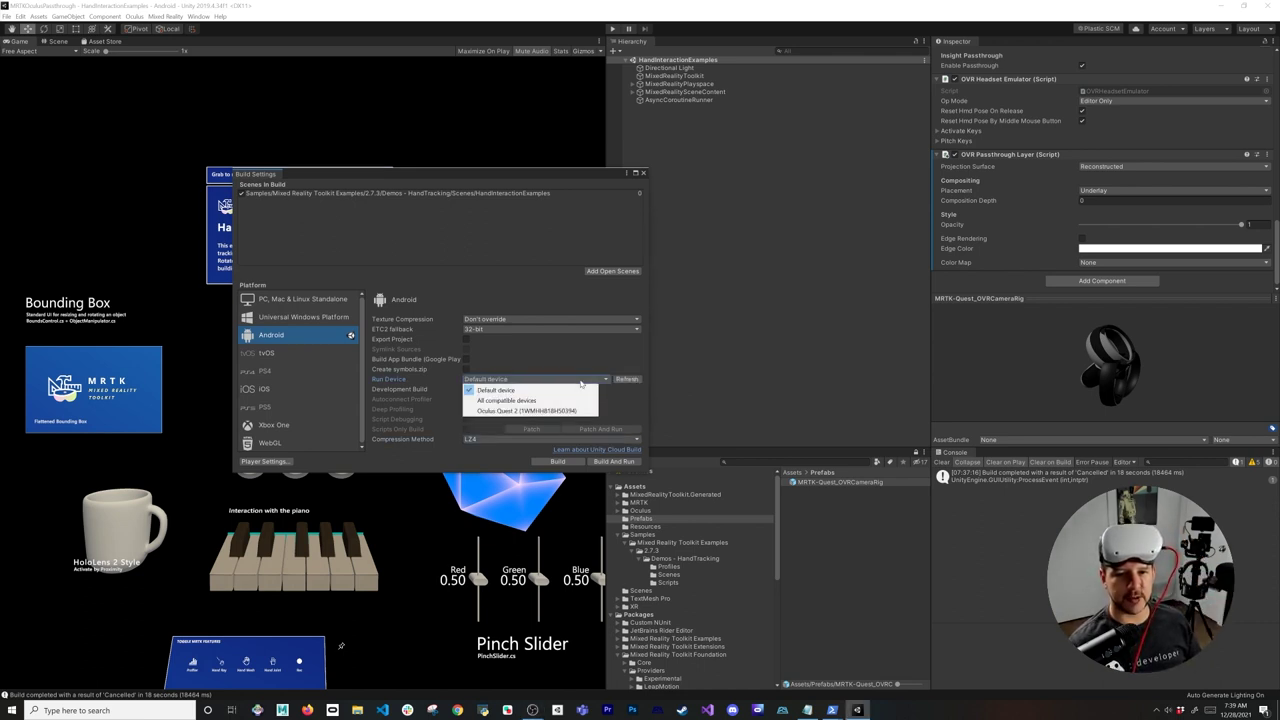
pyautogui.click(507, 411)
pyautogui.click(557, 461)
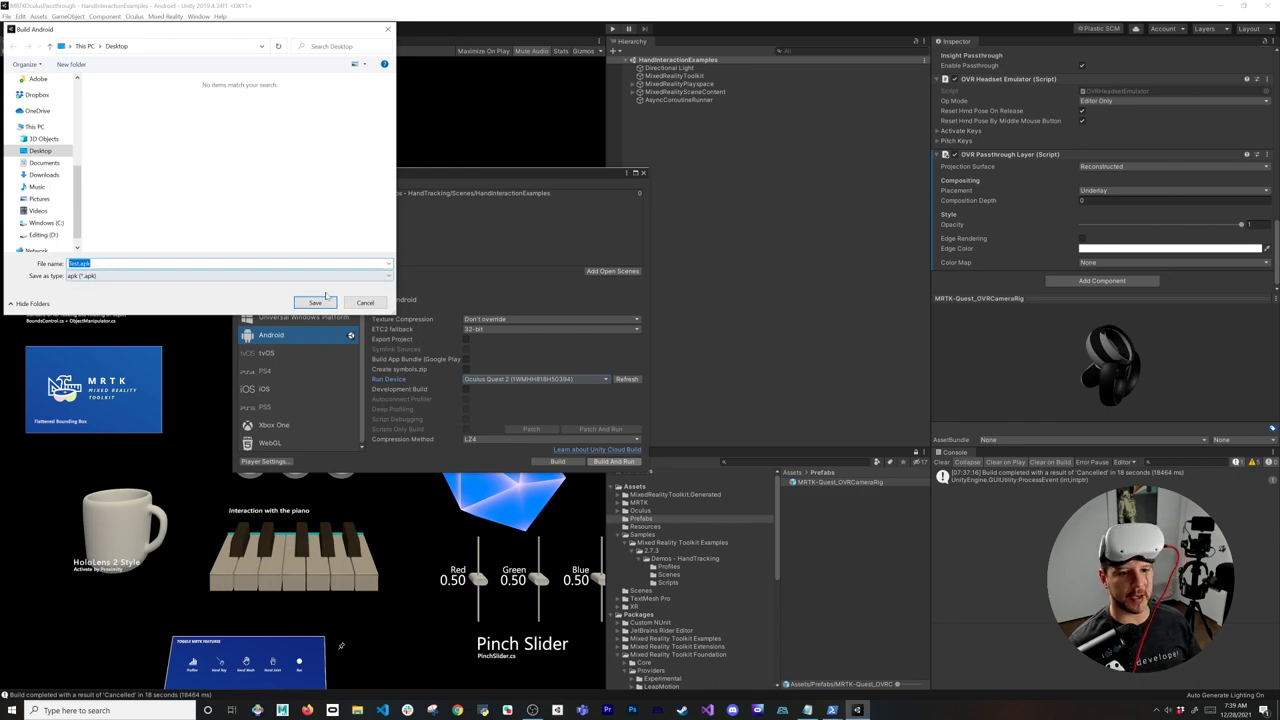
pyautogui.click(315, 302)
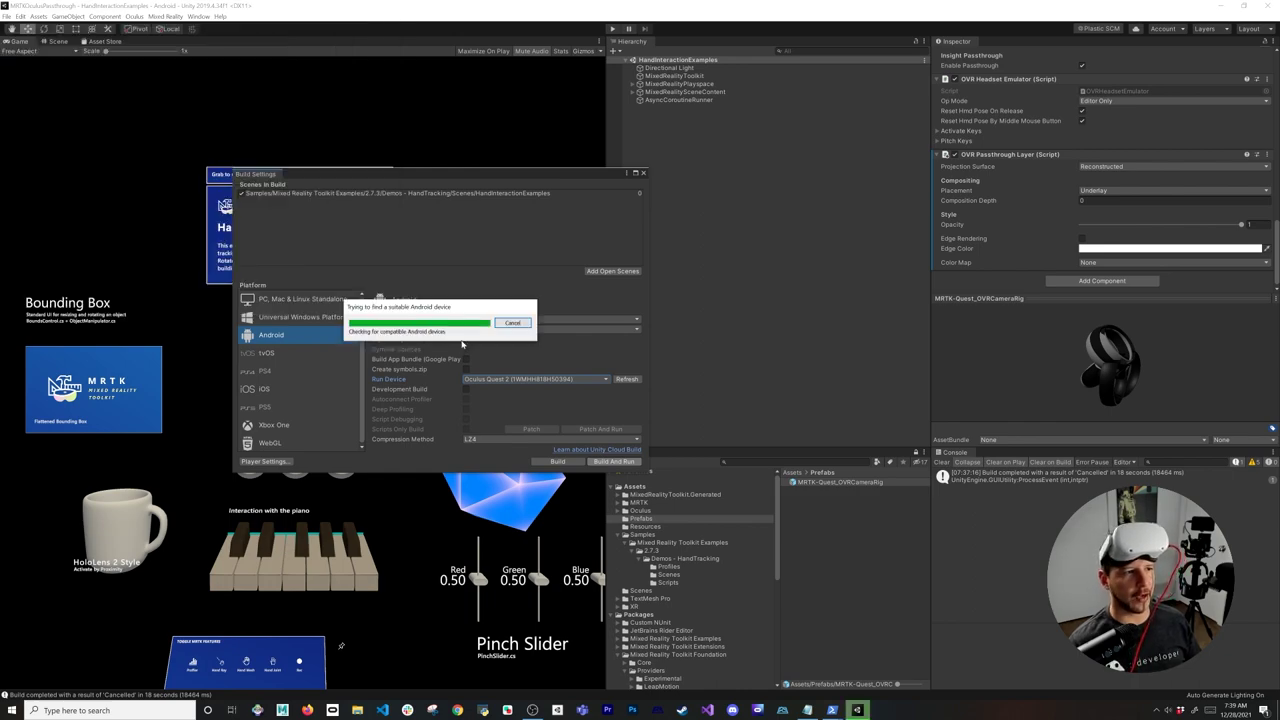